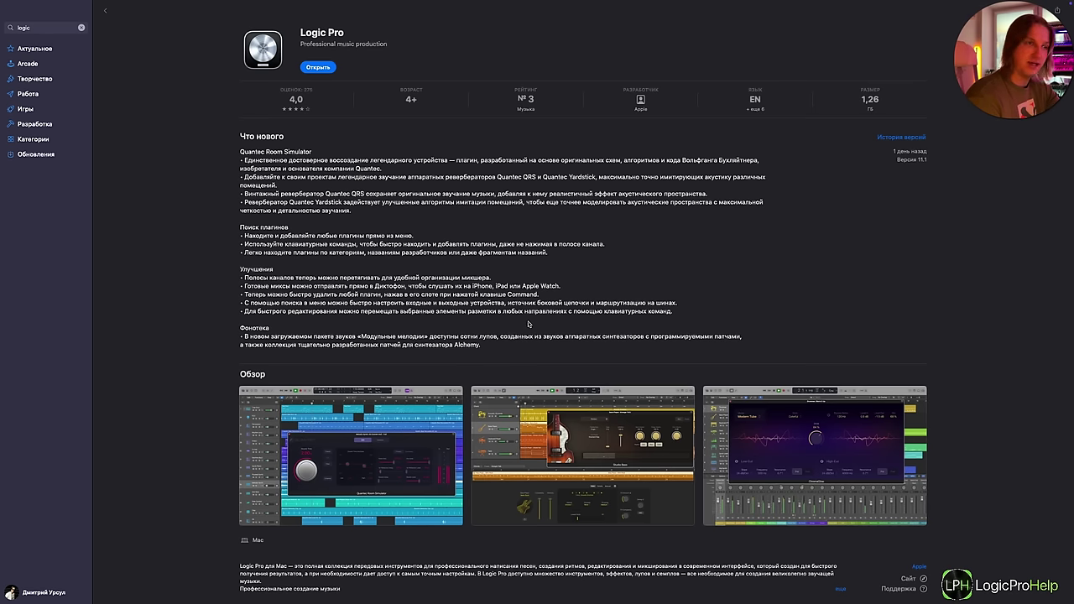
# Switch to Safari and examine the Logic Pro 11.1 section of the Logic Pro for Mac release notes
pyautogui.hotkey('ctrl', 'Right')
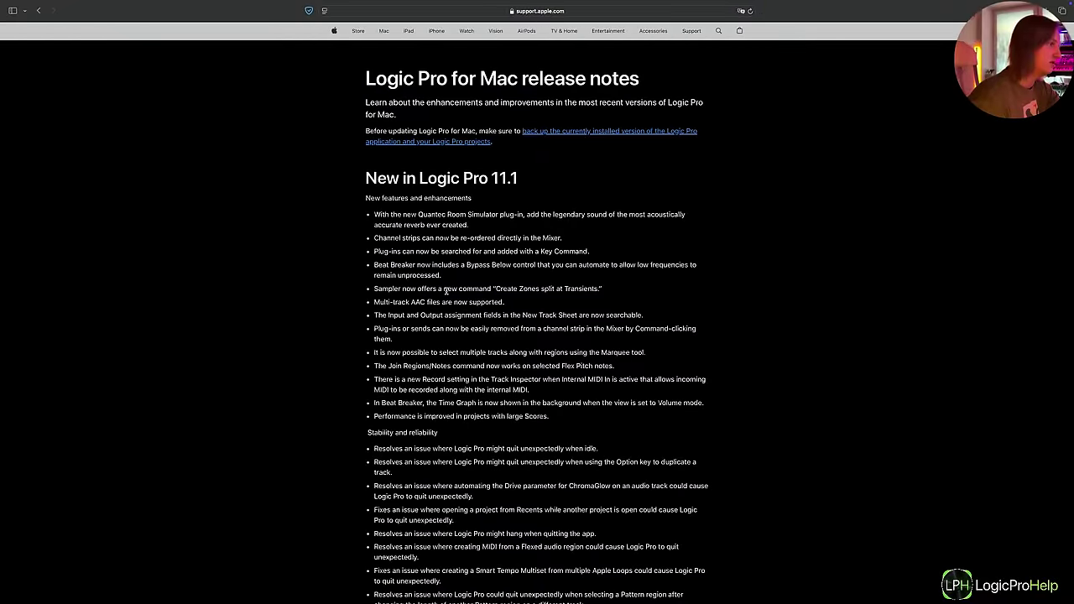
pyautogui.scroll(-3, 445, 291)
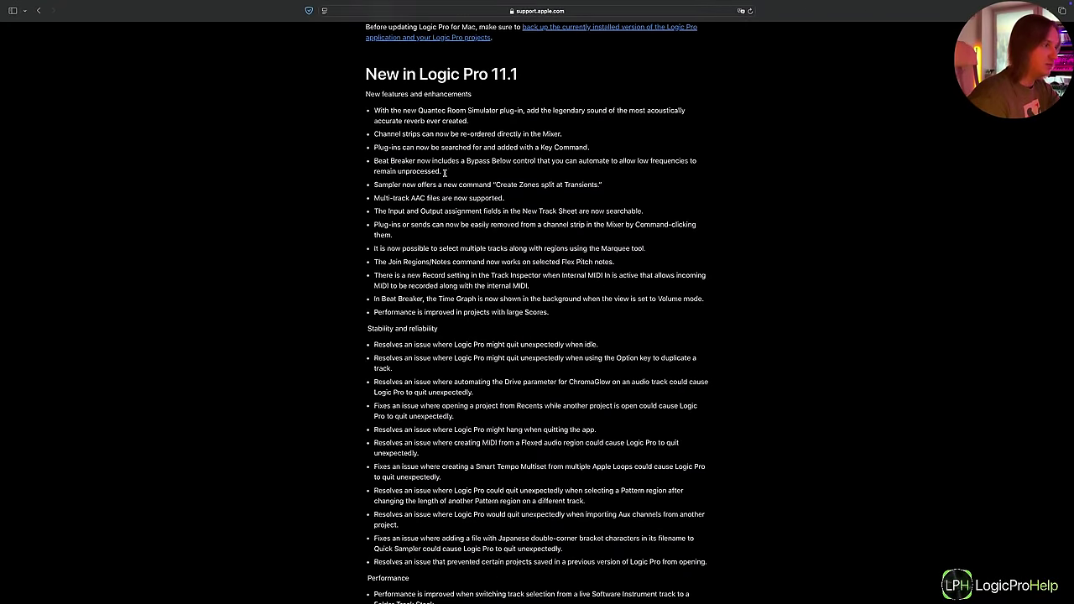
pyautogui.scroll(5, 444, 172)
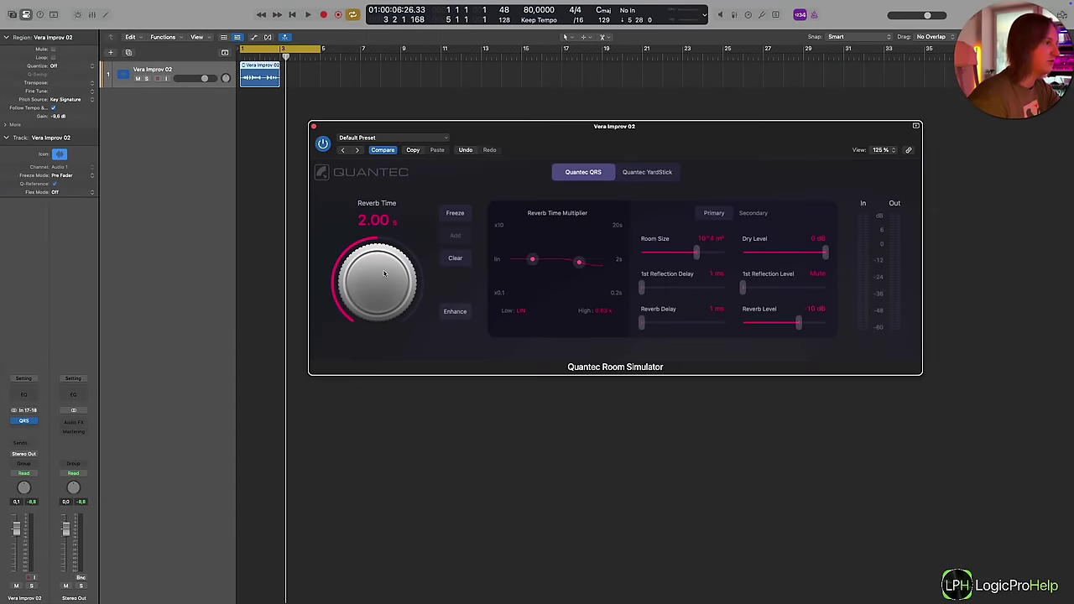
# Switch to Logic Pro, reposition the Quantec Room Simulator window and compare its QRS and YardStick models, ending on Quantec QRS
pyautogui.moveTo(547, 130); pyautogui.dragTo(489, 173)
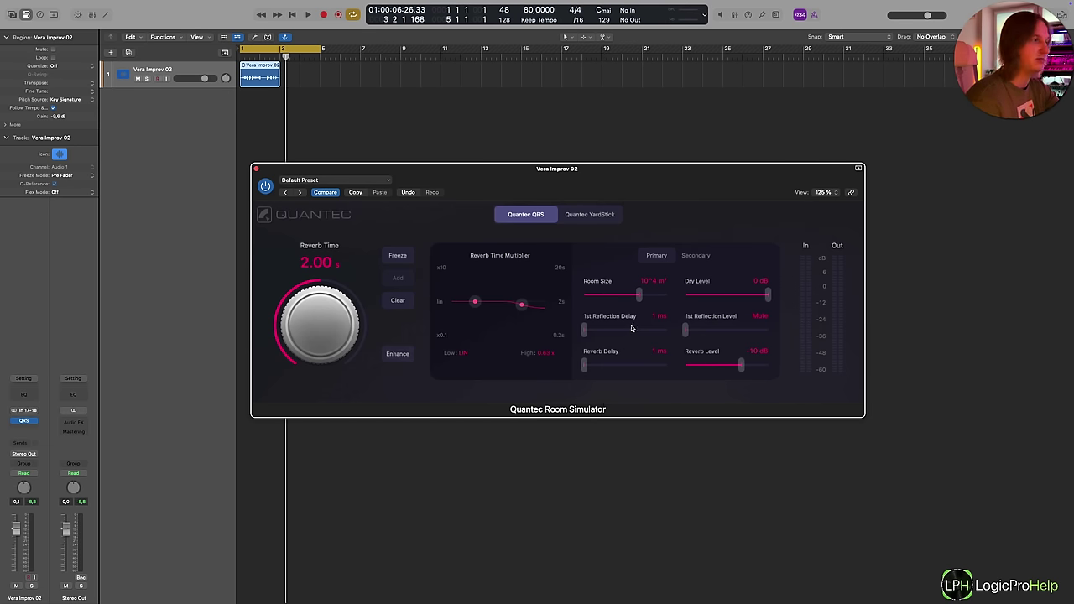
pyautogui.moveTo(638, 194); pyautogui.dragTo(650, 192)
pyautogui.click(650, 192)
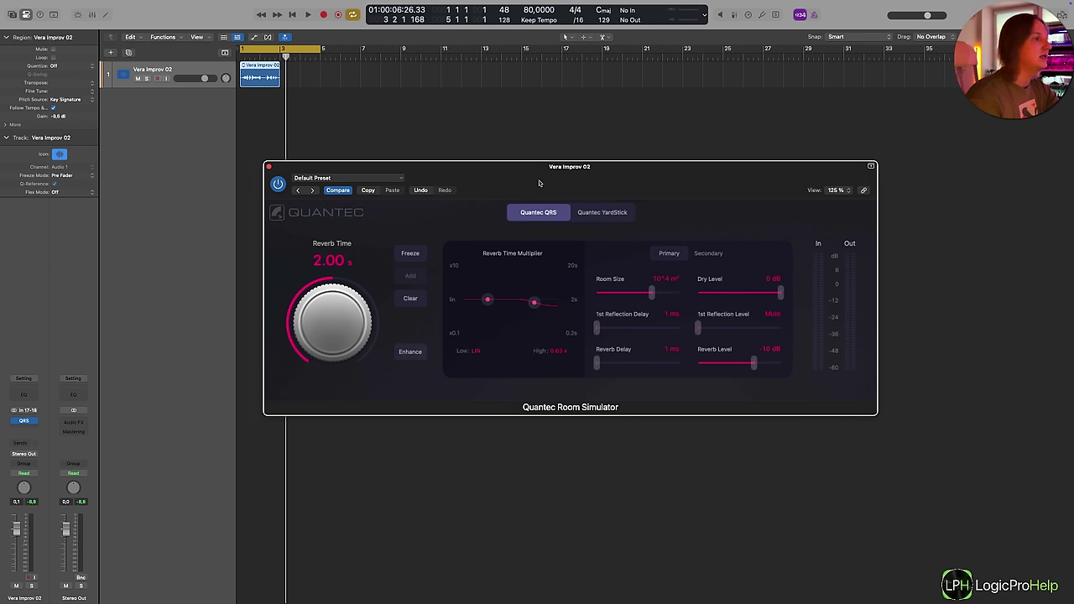
pyautogui.moveTo(539, 183); pyautogui.dragTo(550, 188)
pyautogui.click(612, 217)
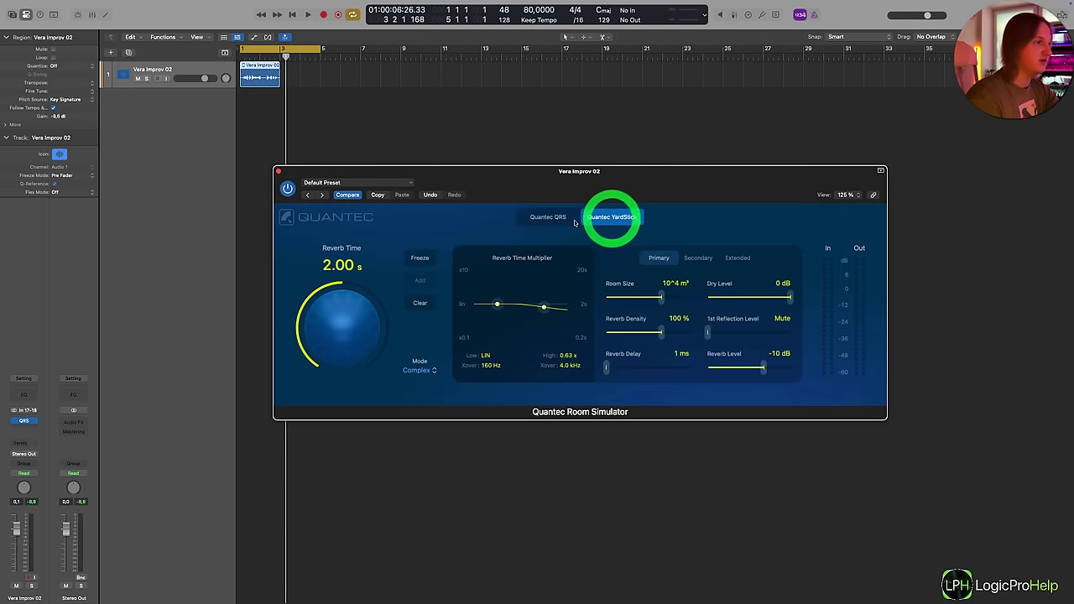
pyautogui.click(574, 220)
pyautogui.click(596, 219)
pyautogui.click(558, 217)
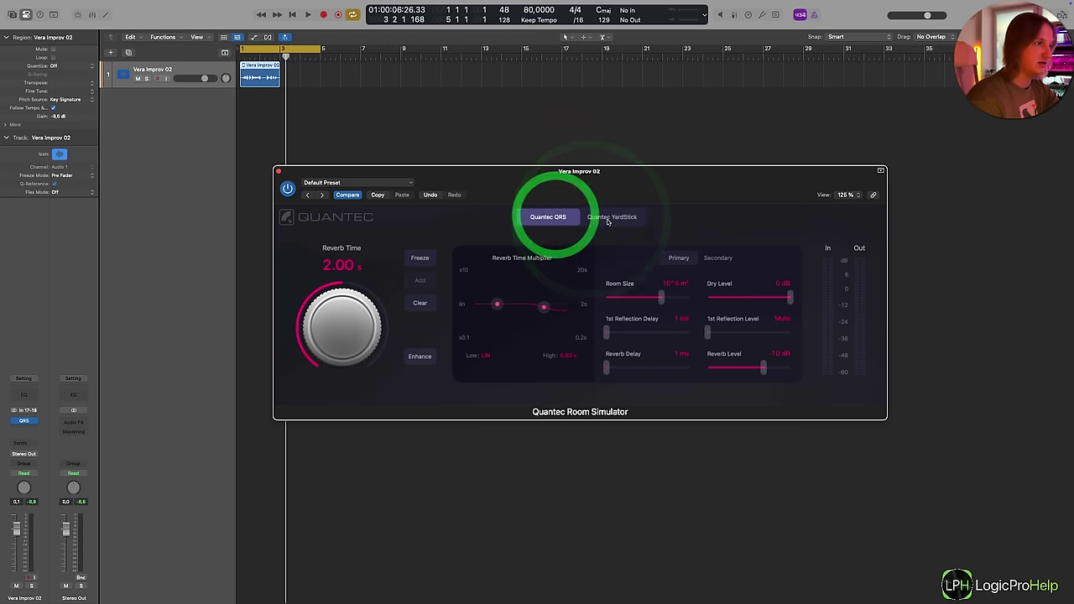
# Open the Quantec information page from the plug-in and read about the inventor, the QRS and the YardStick, and close it
pyautogui.click(323, 216)
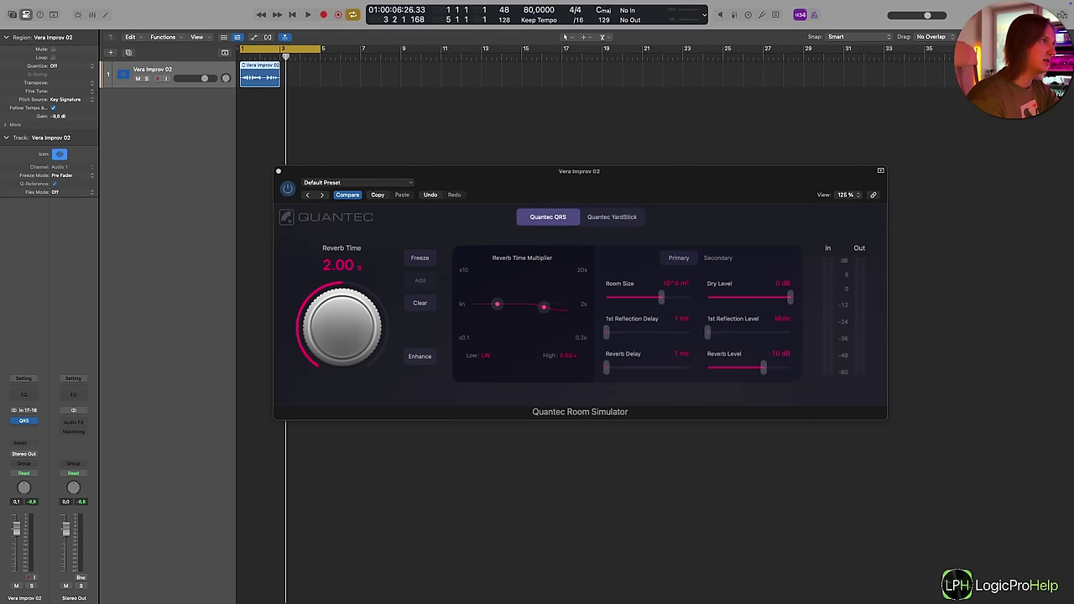
pyautogui.click(412, 247)
pyautogui.scroll(-5, 445, 294)
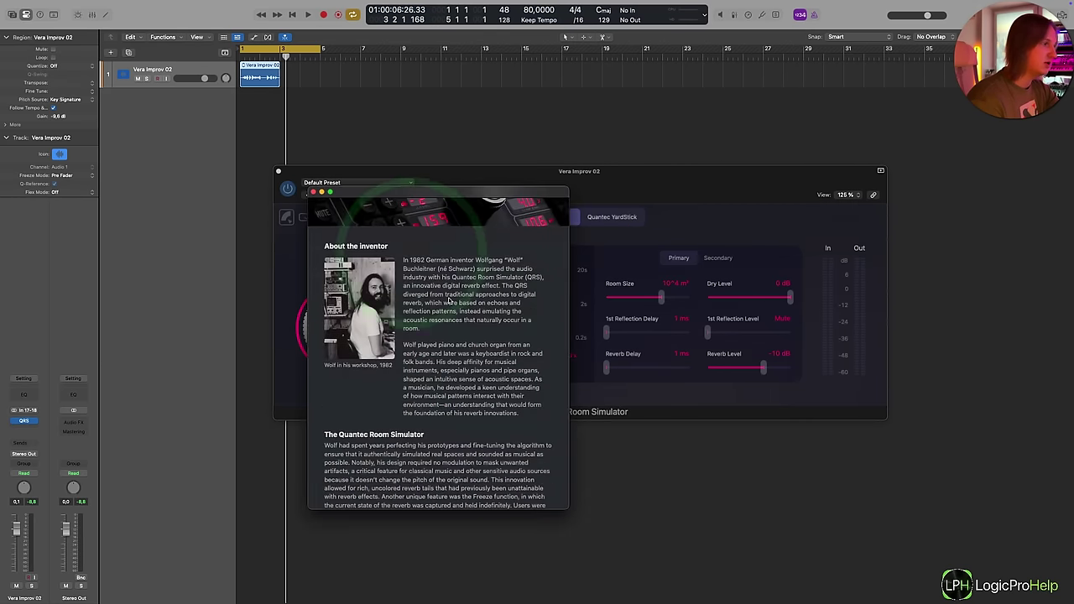
pyautogui.scroll(-4, 451, 301)
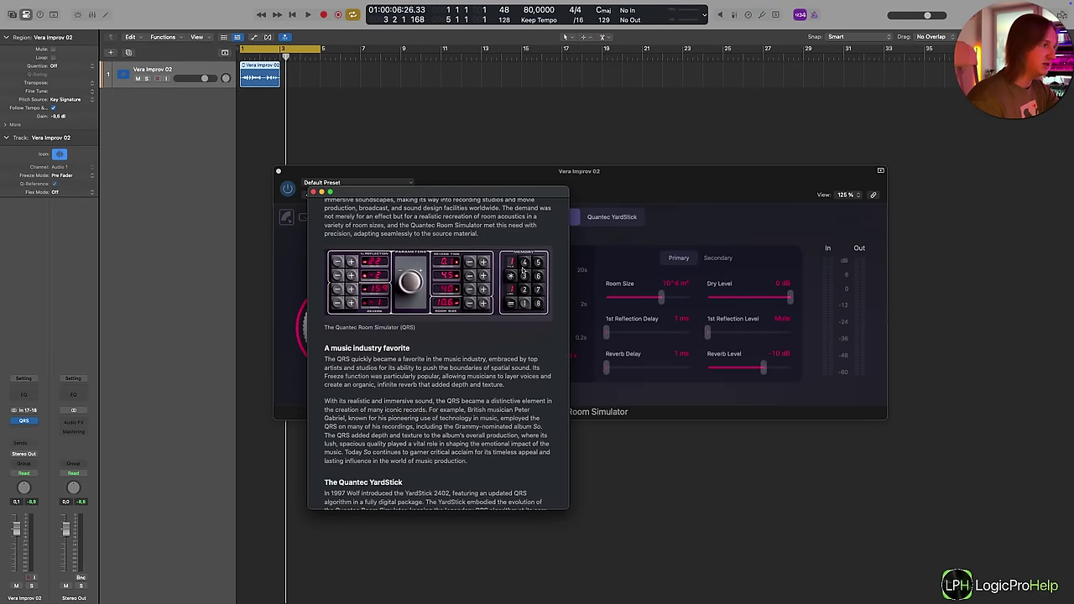
pyautogui.scroll(-6, 523, 270)
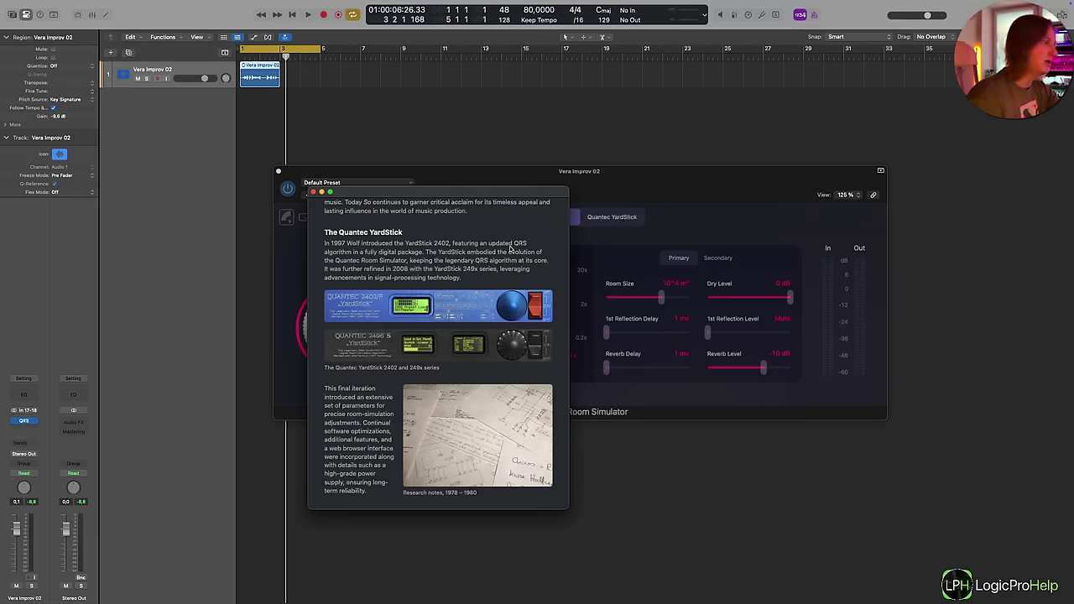
pyautogui.scroll(-10, 395, 375)
pyautogui.scroll(10, 432, 341)
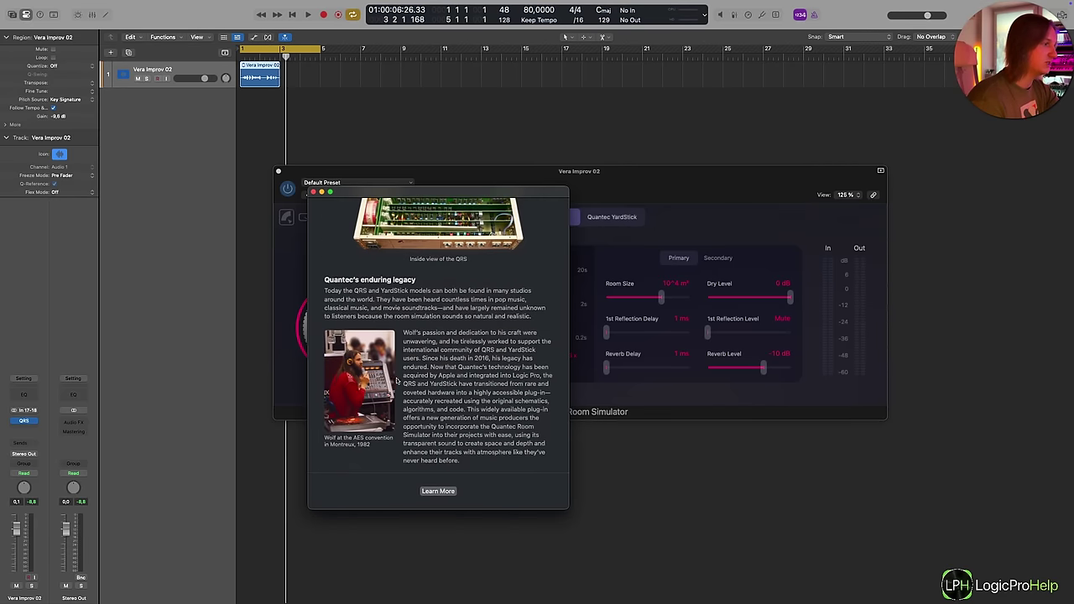
pyautogui.scroll(5, 422, 377)
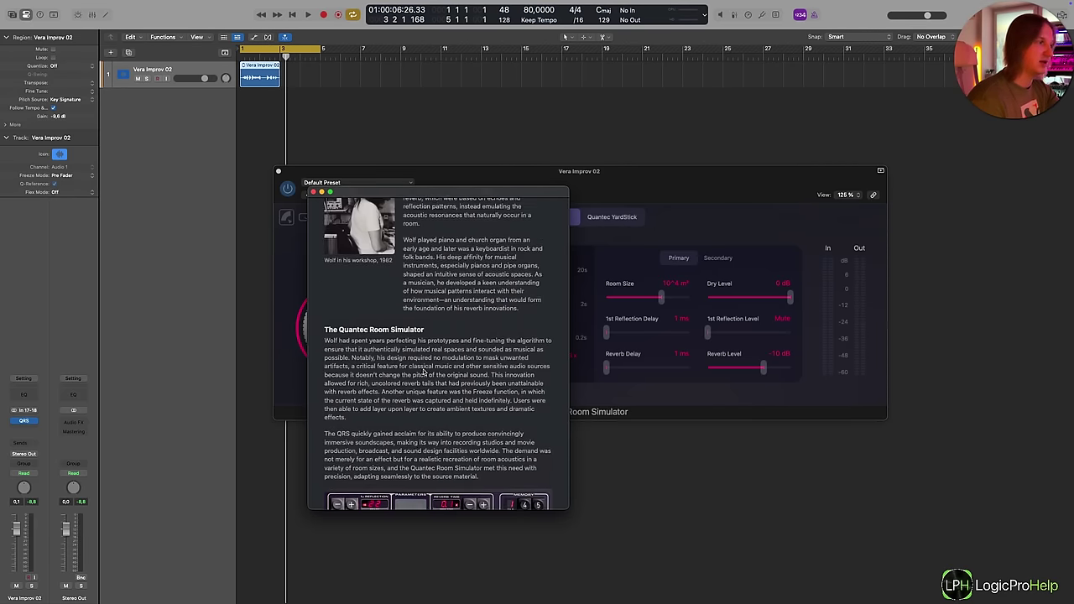
pyautogui.click(313, 192)
# Bypass the Quantec Room Simulator, play the Vera Improv 02 track dry, and turn the plug-in back on
pyautogui.moveTo(526, 172); pyautogui.dragTo(497, 169)
pyautogui.click(497, 168)
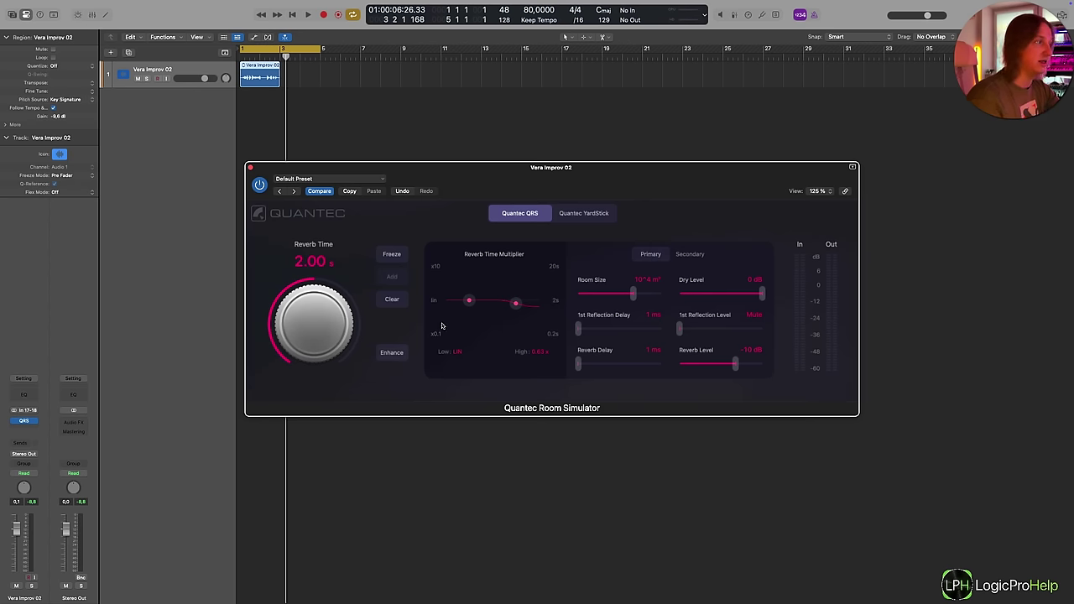
pyautogui.moveTo(468, 183); pyautogui.dragTo(494, 191)
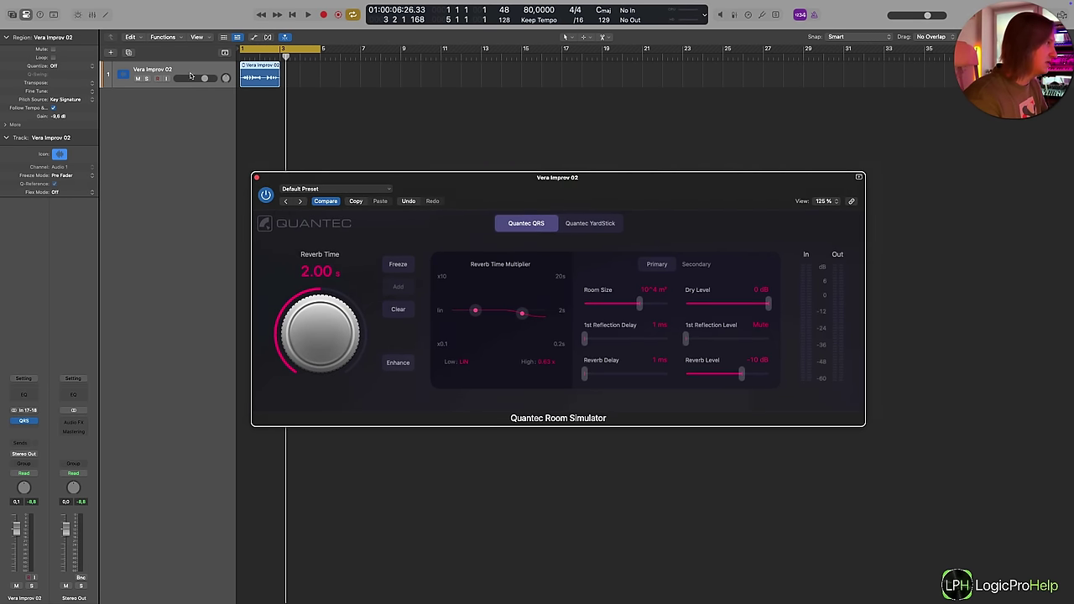
pyautogui.click(266, 194)
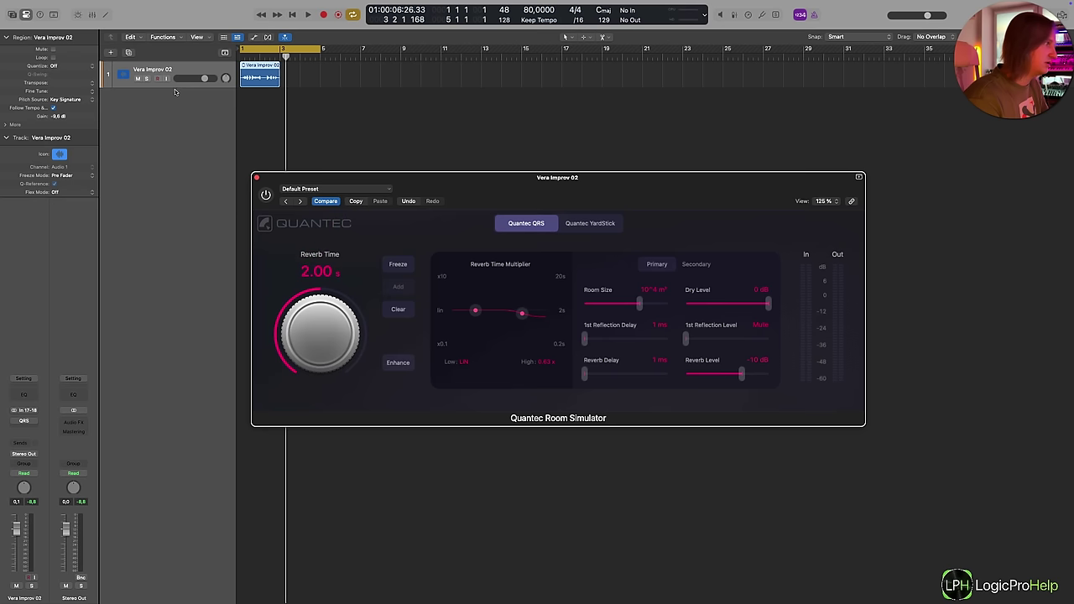
pyautogui.press('space')
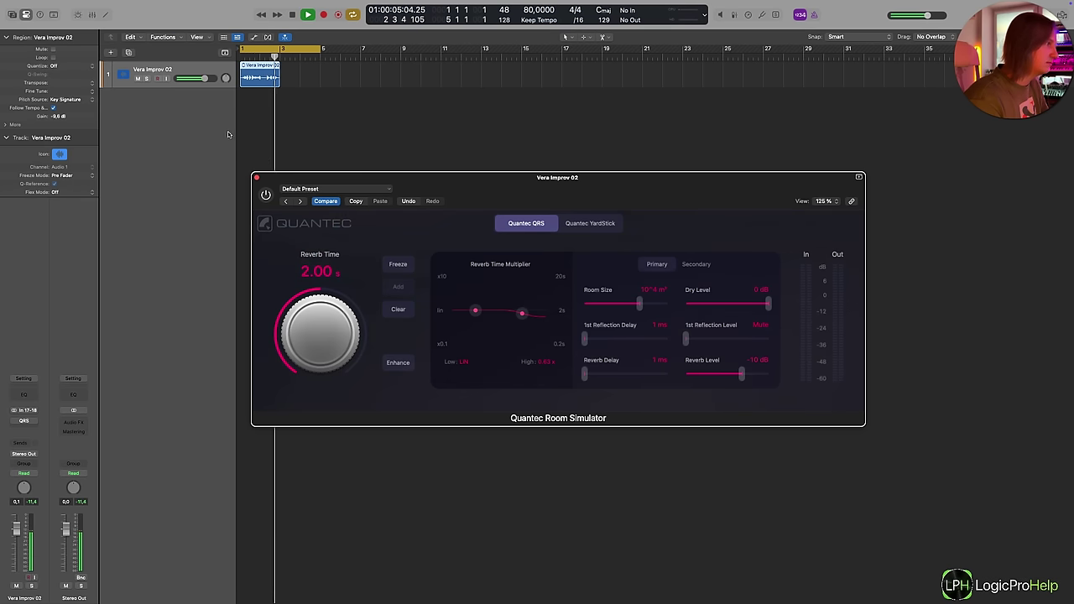
pyautogui.press('space')
pyautogui.click(285, 190)
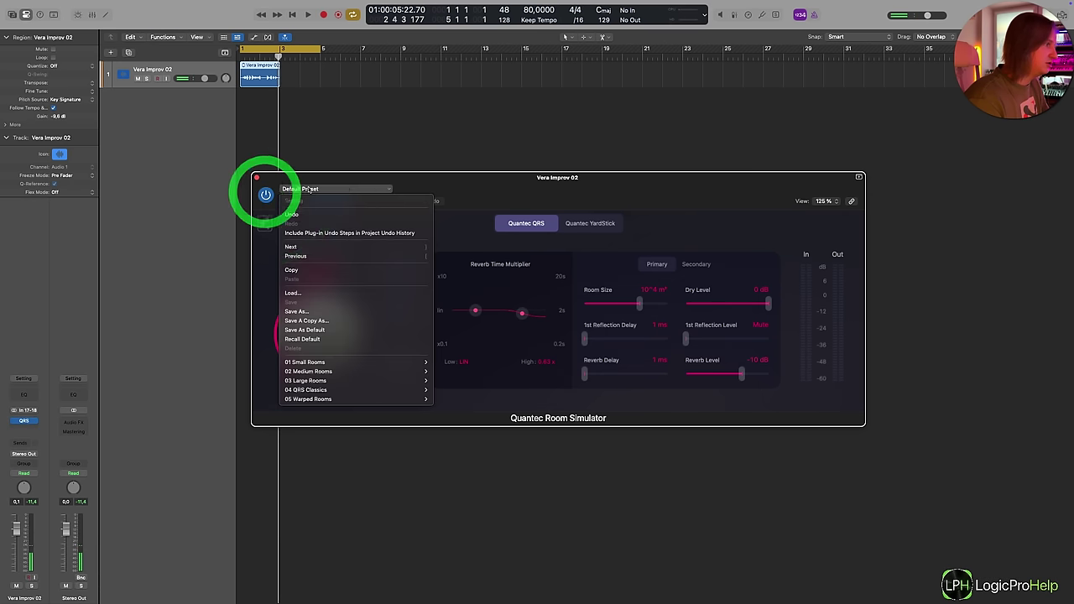
pyautogui.click(449, 188)
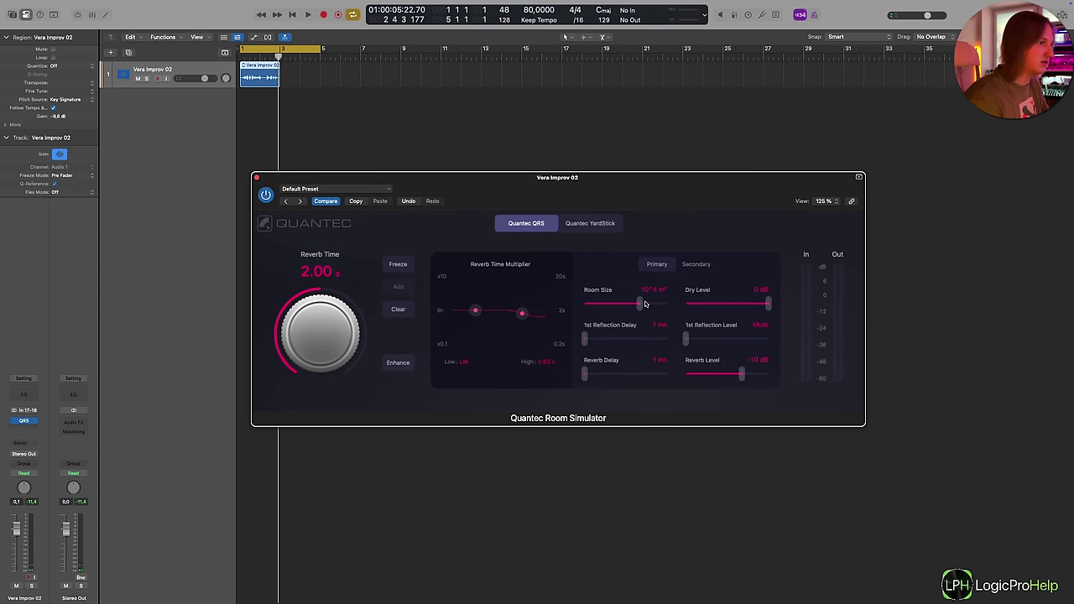
# Set the QRS Reverb Level to -9 dB and play the track to audition the default preset
pyautogui.click(779, 302)
pyautogui.click(766, 299)
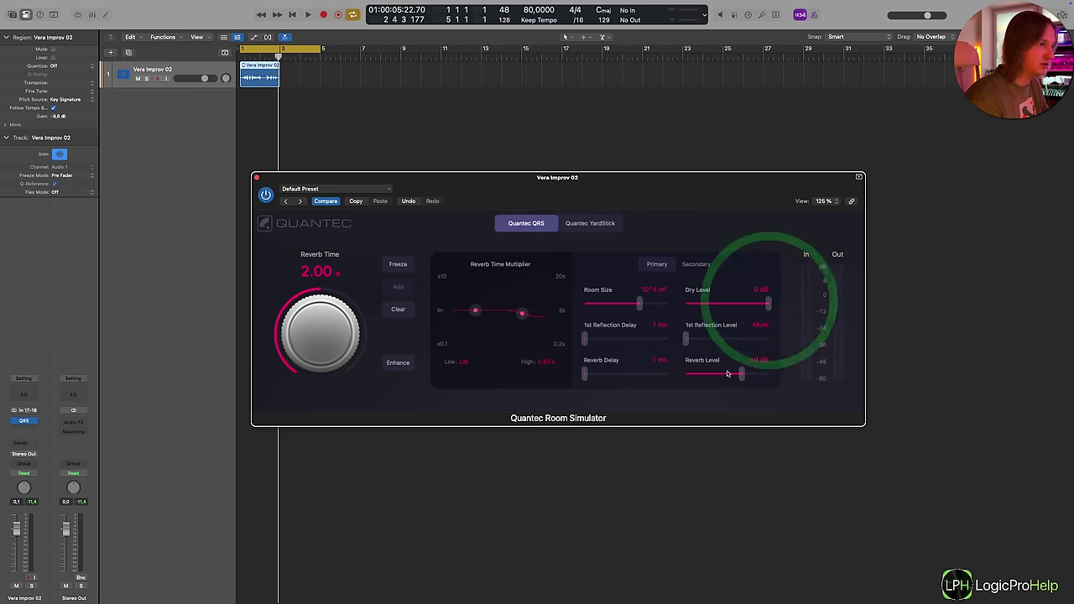
pyautogui.moveTo(741, 374); pyautogui.dragTo(732, 375)
pyautogui.click(732, 374)
pyautogui.press('space')
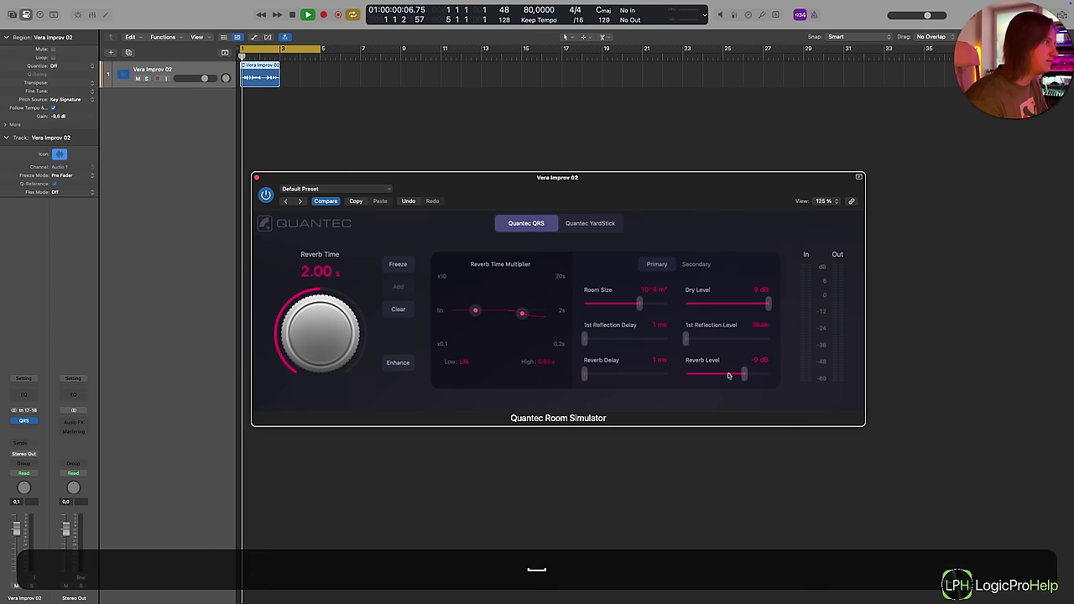
pyautogui.click(744, 374)
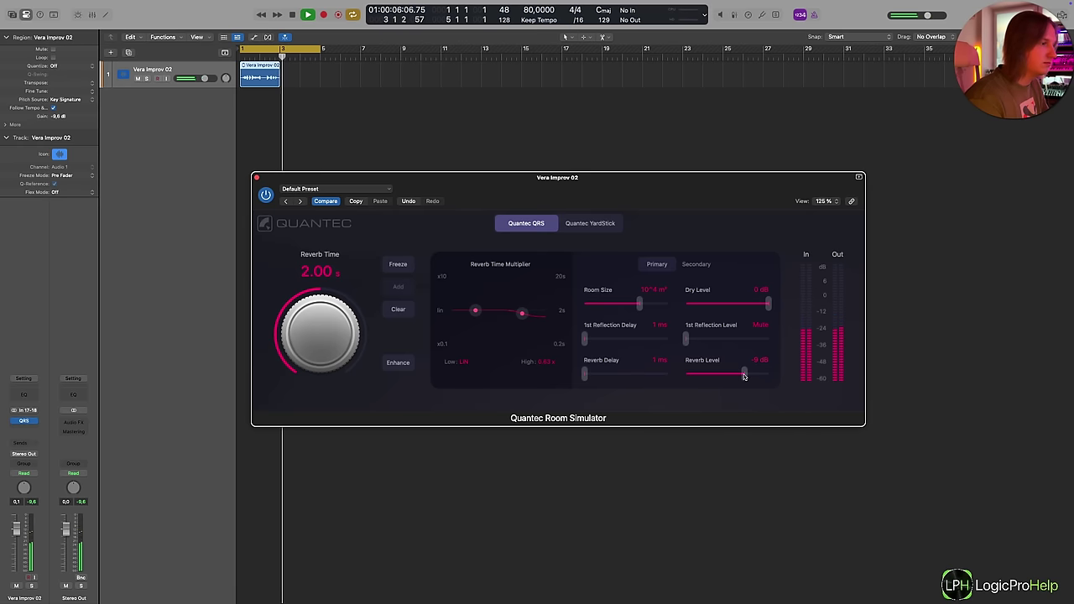
pyautogui.press('space')
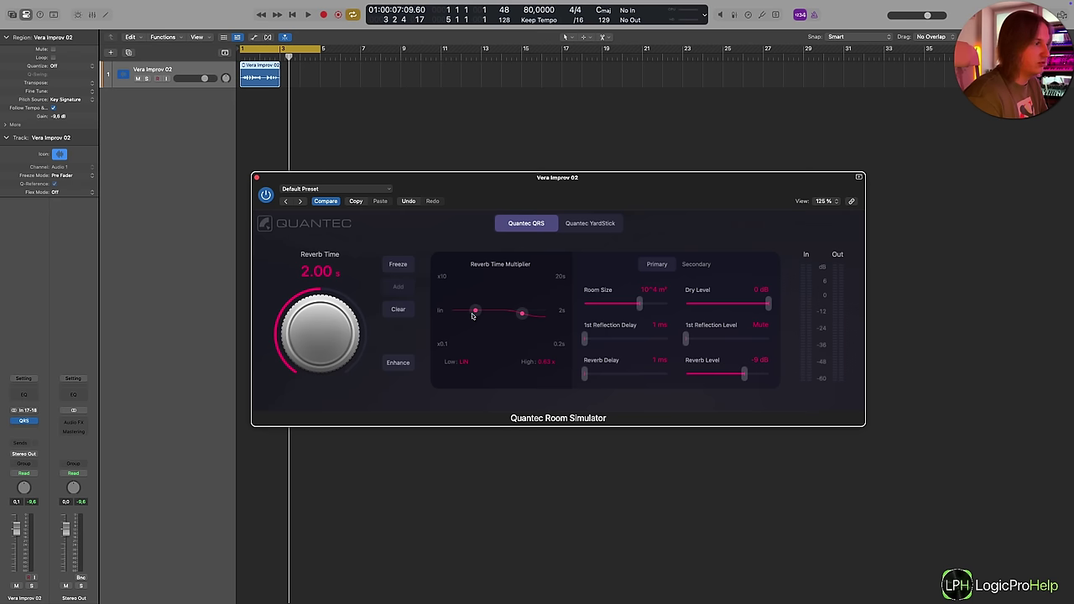
# Load the Classroom factory preset in the Quantec Room Simulator
pyautogui.click(308, 192)
pyautogui.moveTo(419, 371)
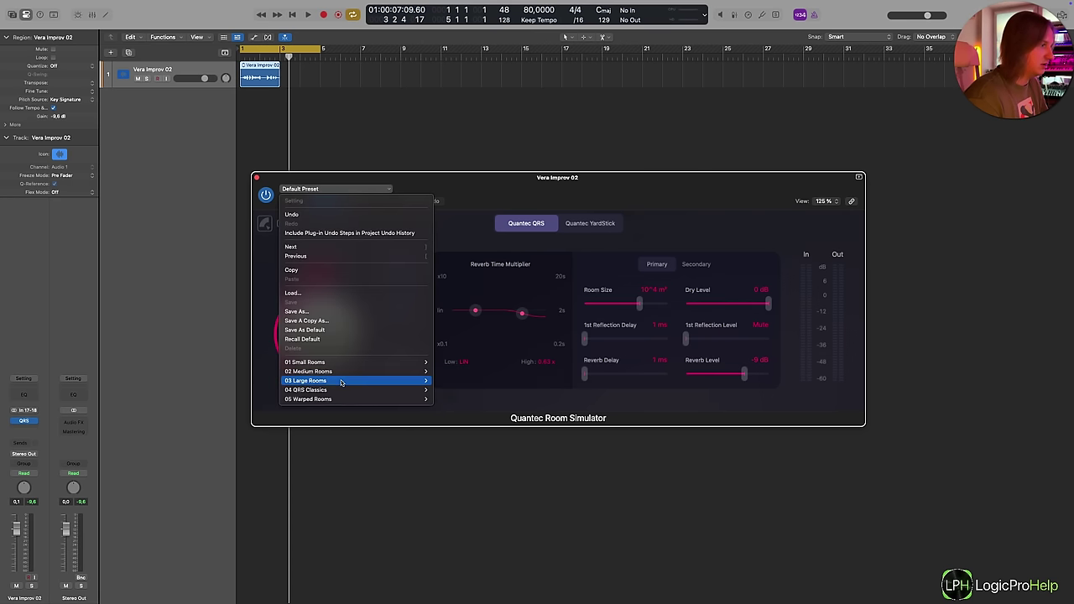
pyautogui.moveTo(343, 380)
pyautogui.click(447, 422)
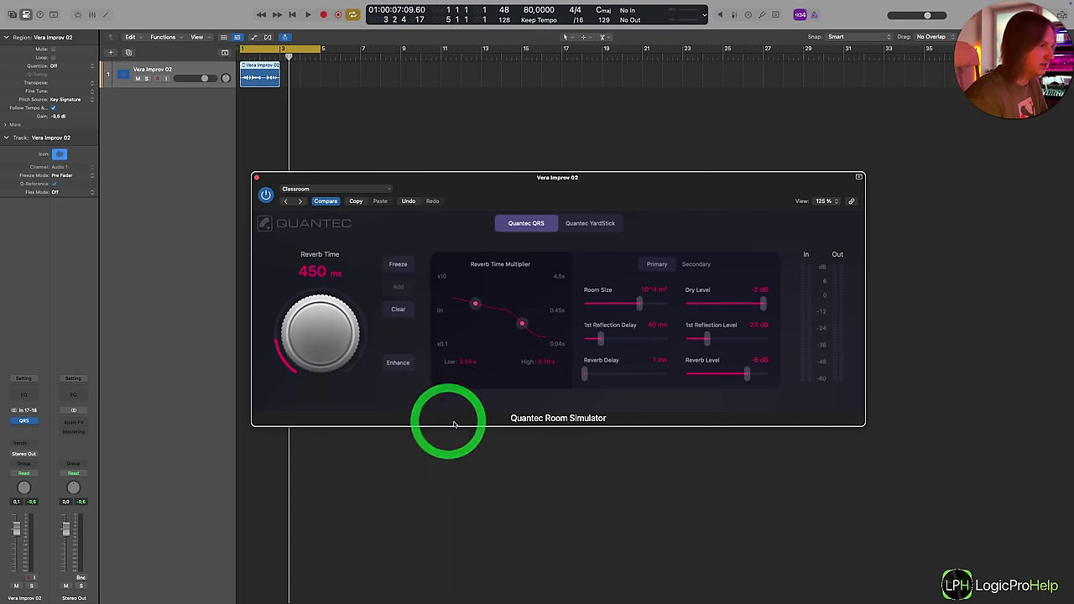
# Audition the Classroom preset with a longer 1st Reflection Delay, stop playback, and set the delay to 105 ms
pyautogui.press('space')
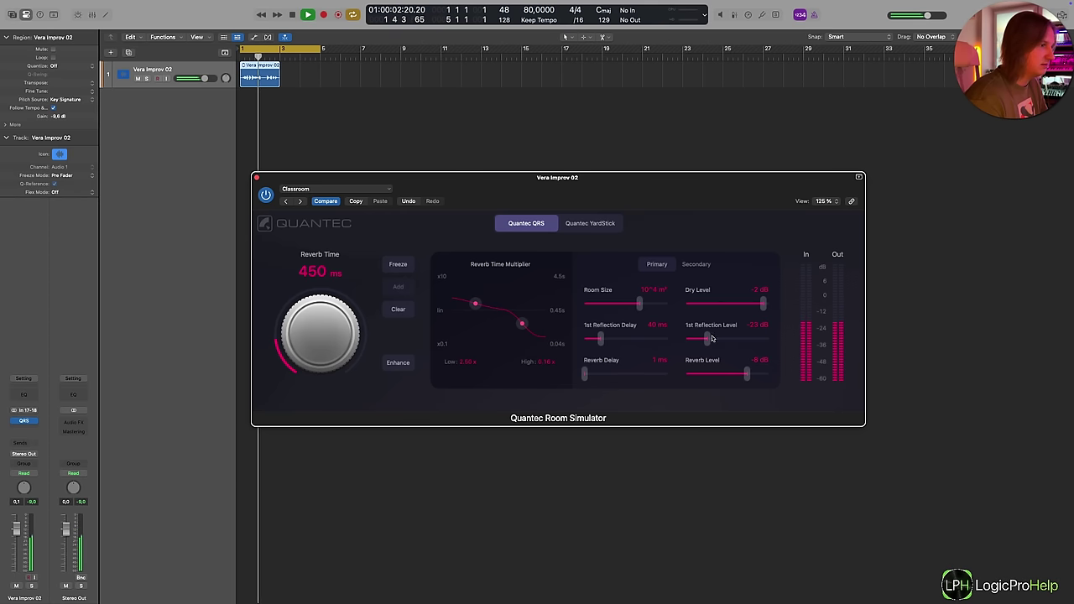
pyautogui.moveTo(614, 339); pyautogui.dragTo(620, 340)
pyautogui.press('space')
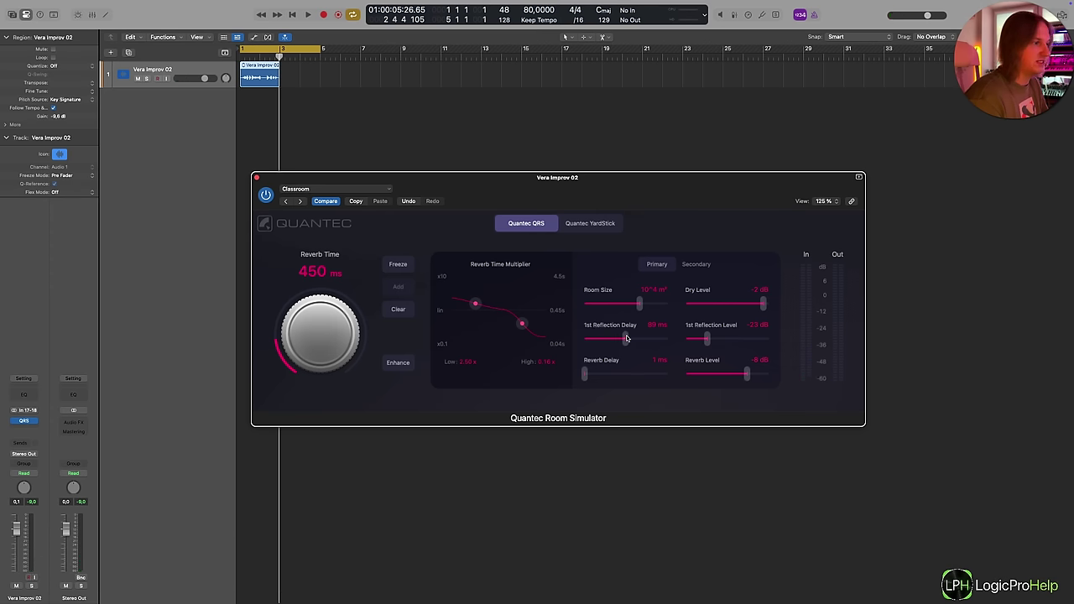
pyautogui.moveTo(627, 338); pyautogui.dragTo(624, 339)
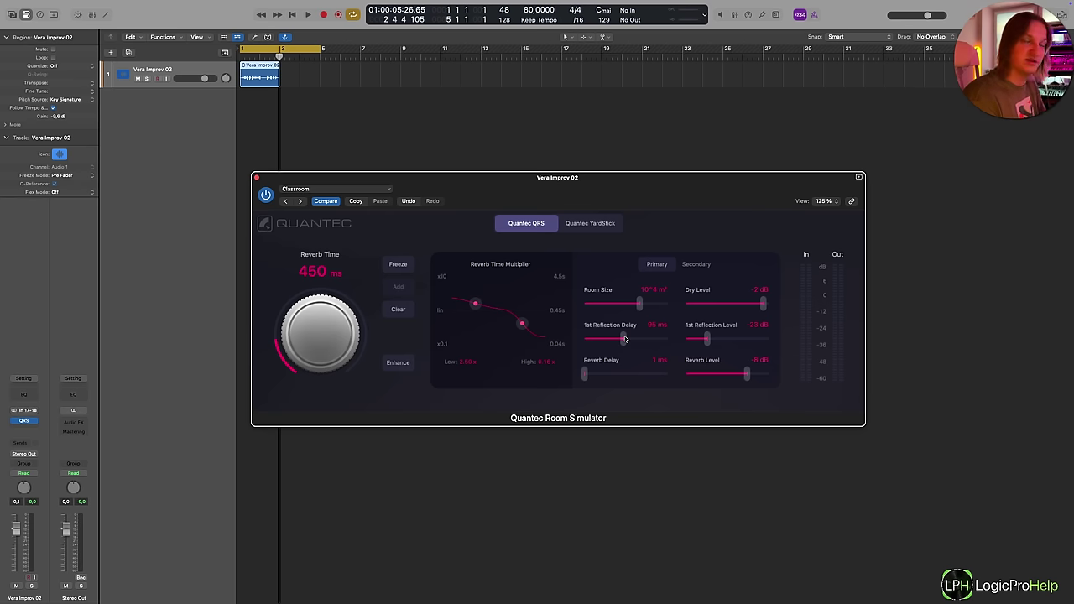
pyautogui.moveTo(625, 338); pyautogui.dragTo(622, 342)
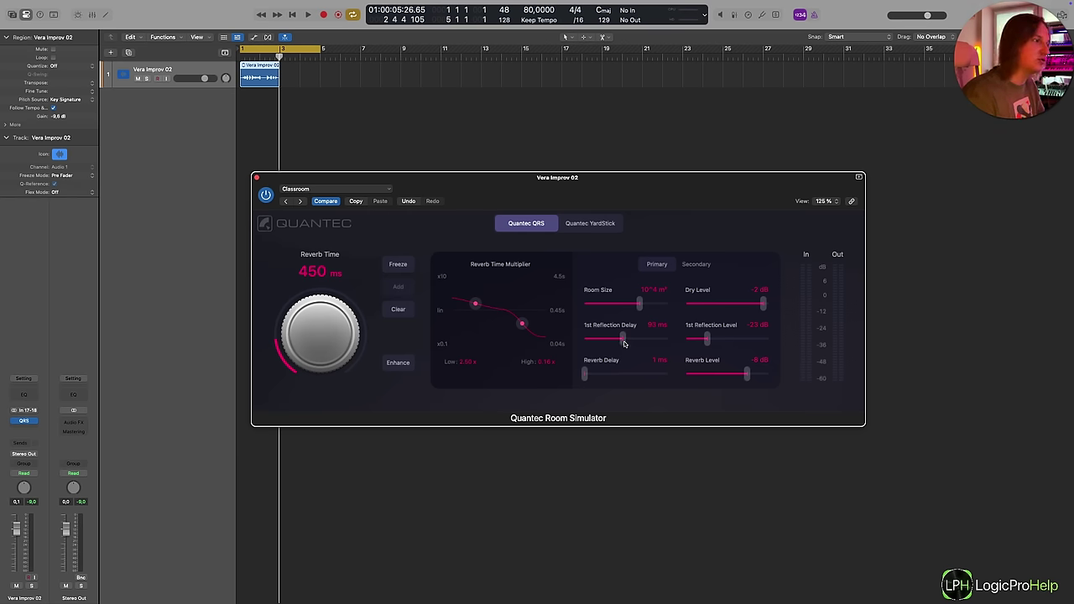
pyautogui.moveTo(624, 342); pyautogui.dragTo(630, 342)
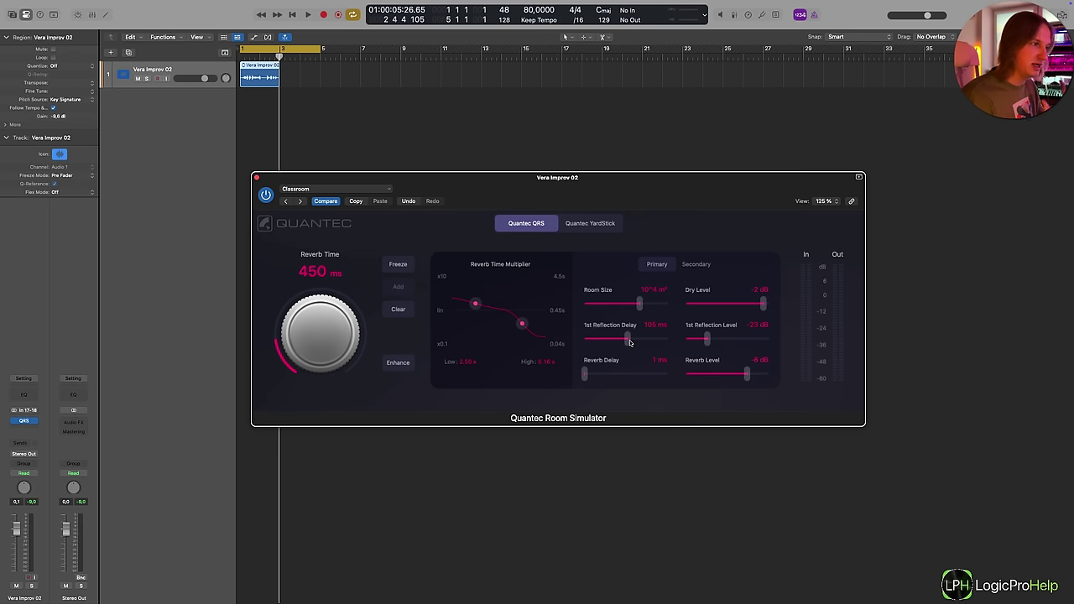
pyautogui.click(630, 343)
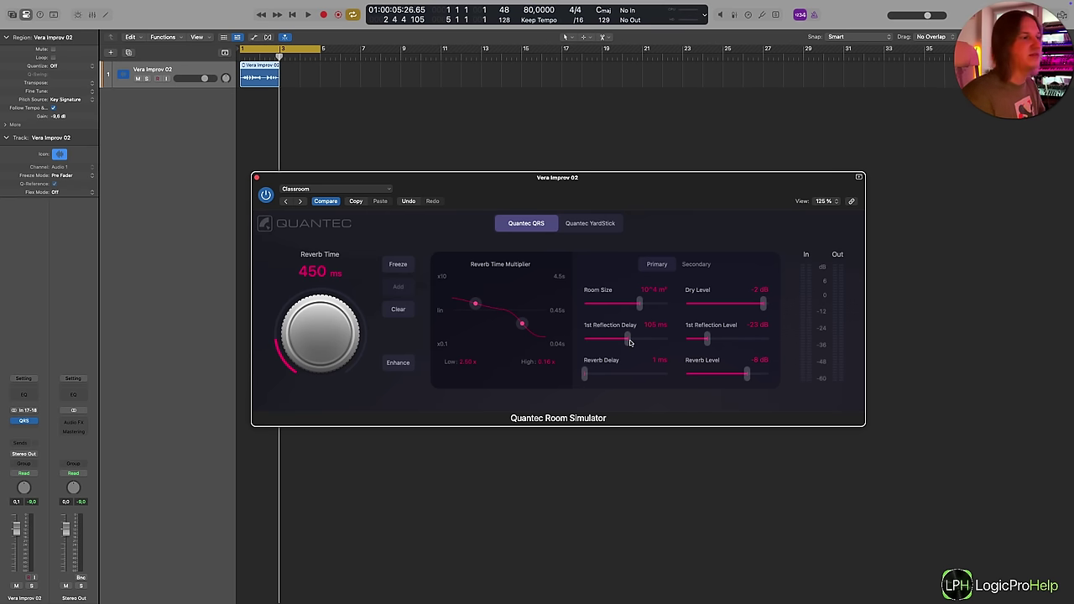
# Set the Reverb Time to 500 ms and the 1st Reflection Delay to about 86 ms
pyautogui.moveTo(631, 343); pyautogui.dragTo(644, 307)
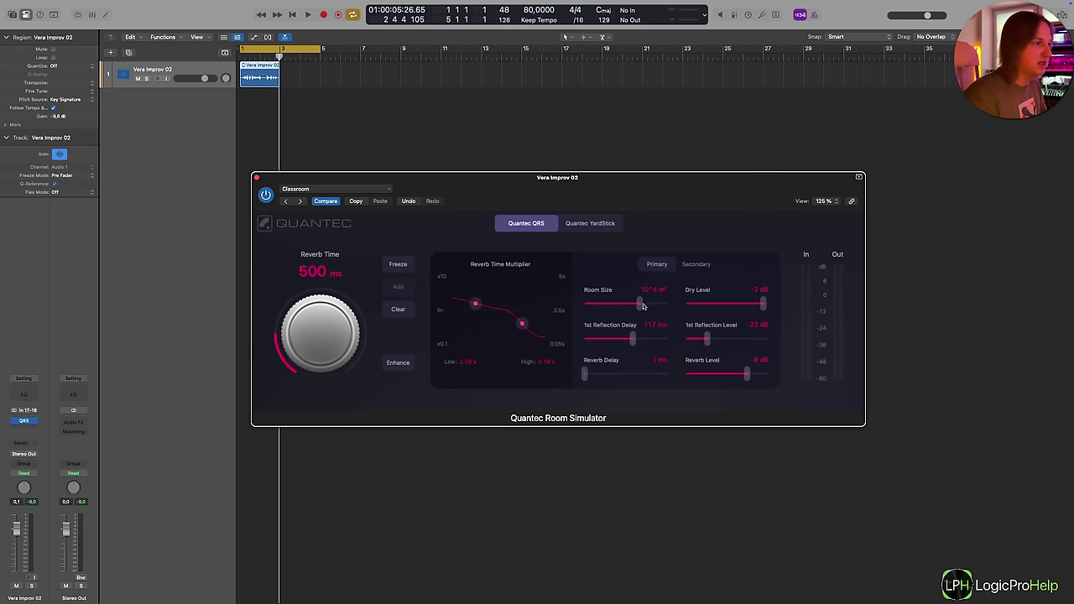
pyautogui.click(644, 306)
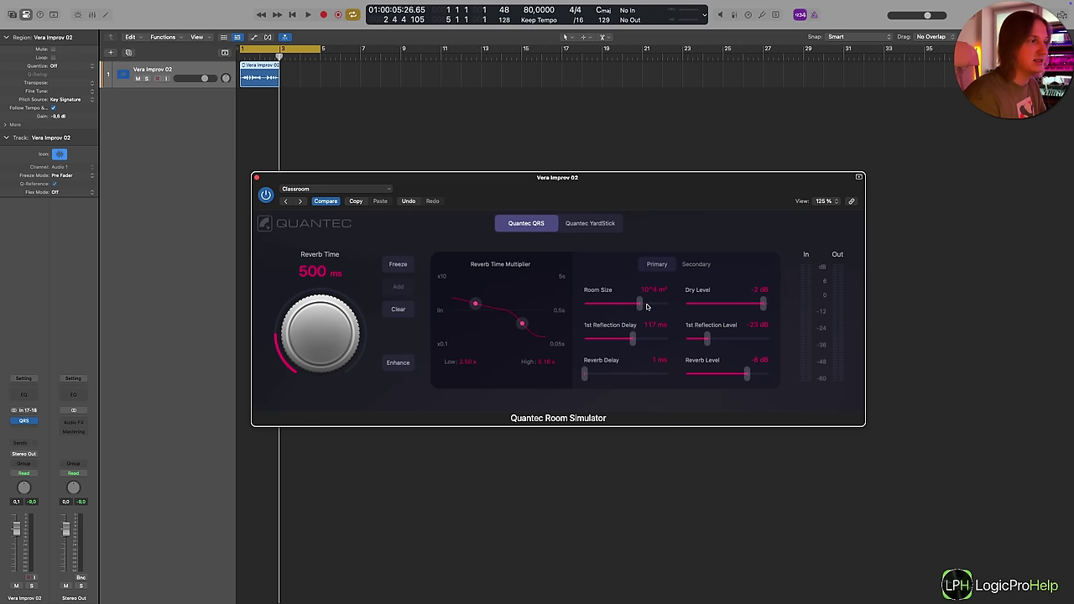
pyautogui.click(647, 307)
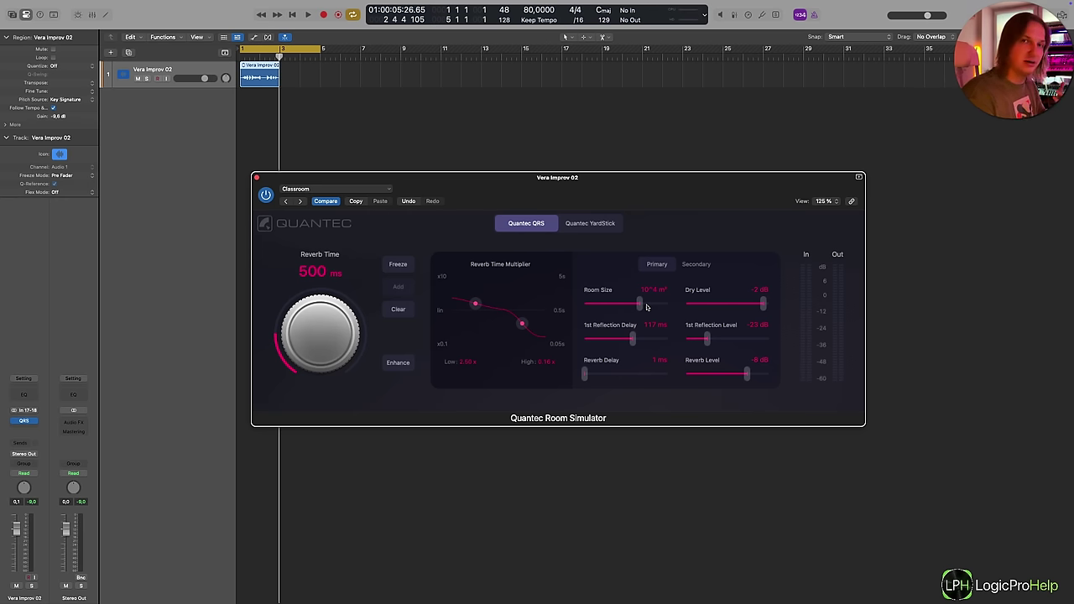
pyautogui.moveTo(632, 339); pyautogui.dragTo(616, 340)
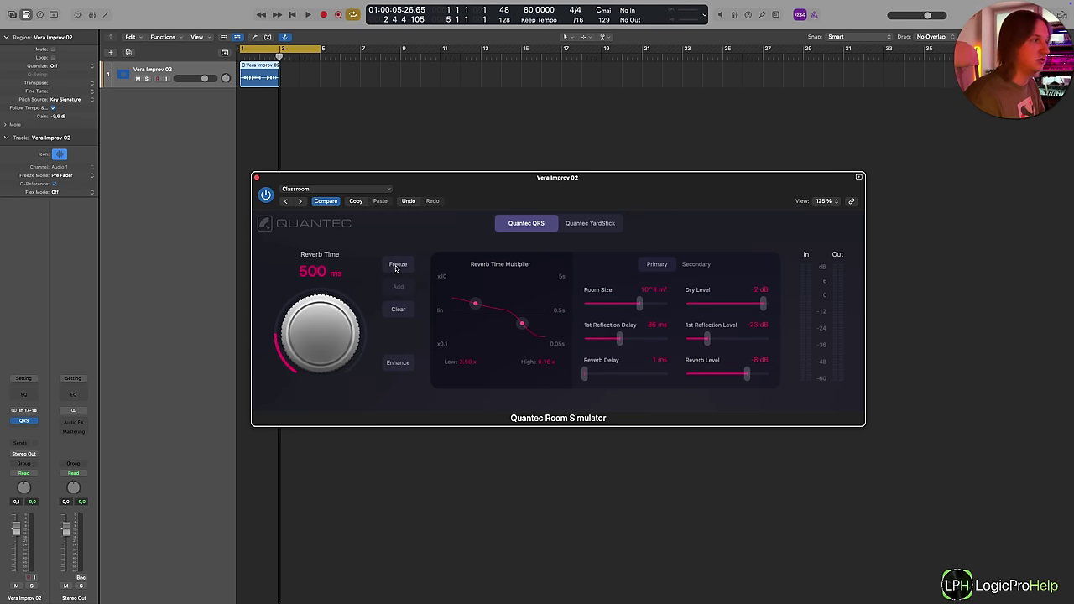
# Set the Reverb Time to 2.50 s and audition the Freeze function on and off during playback
pyautogui.press('space')
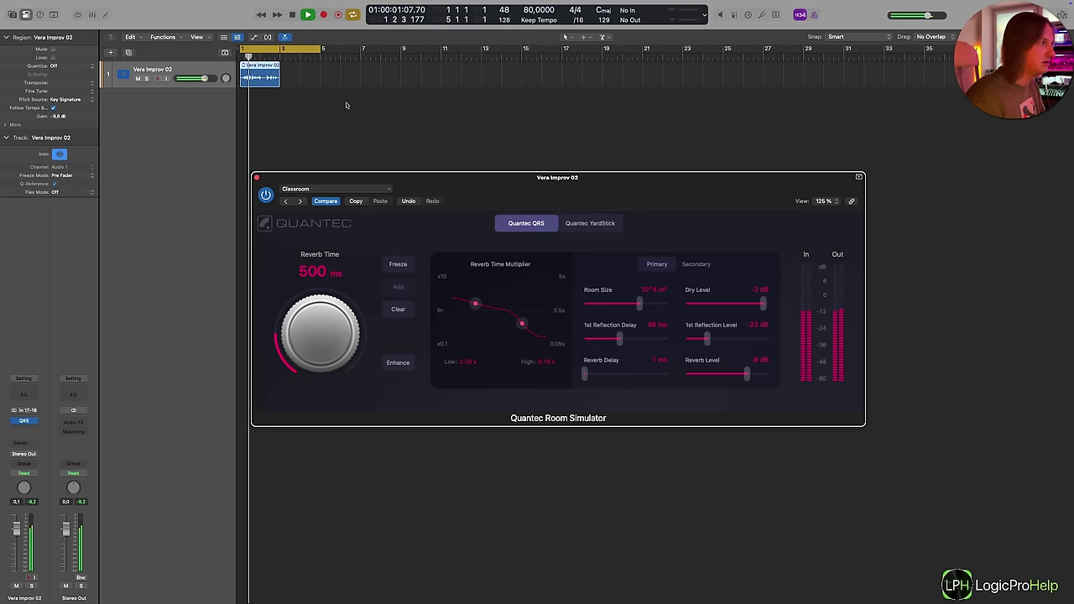
pyautogui.moveTo(333, 294); pyautogui.dragTo(331, 257)
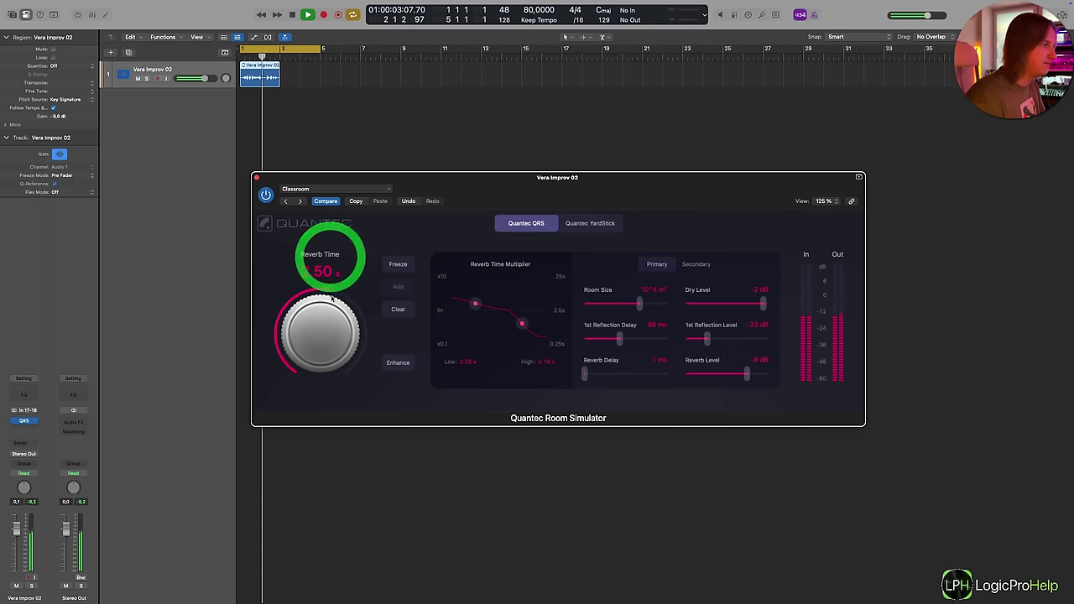
pyautogui.click(332, 294)
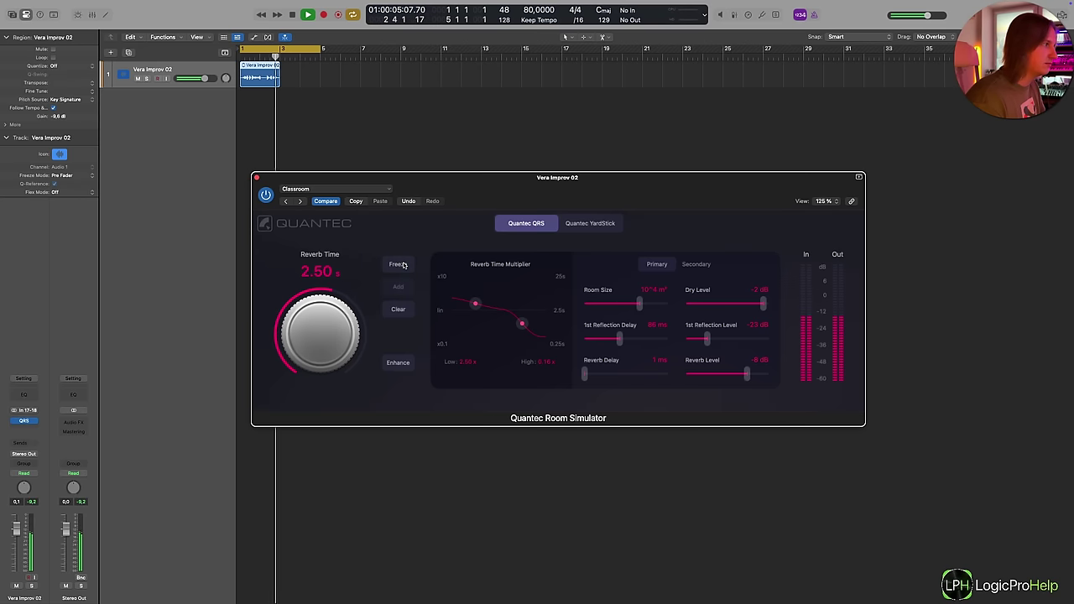
pyautogui.click(403, 265)
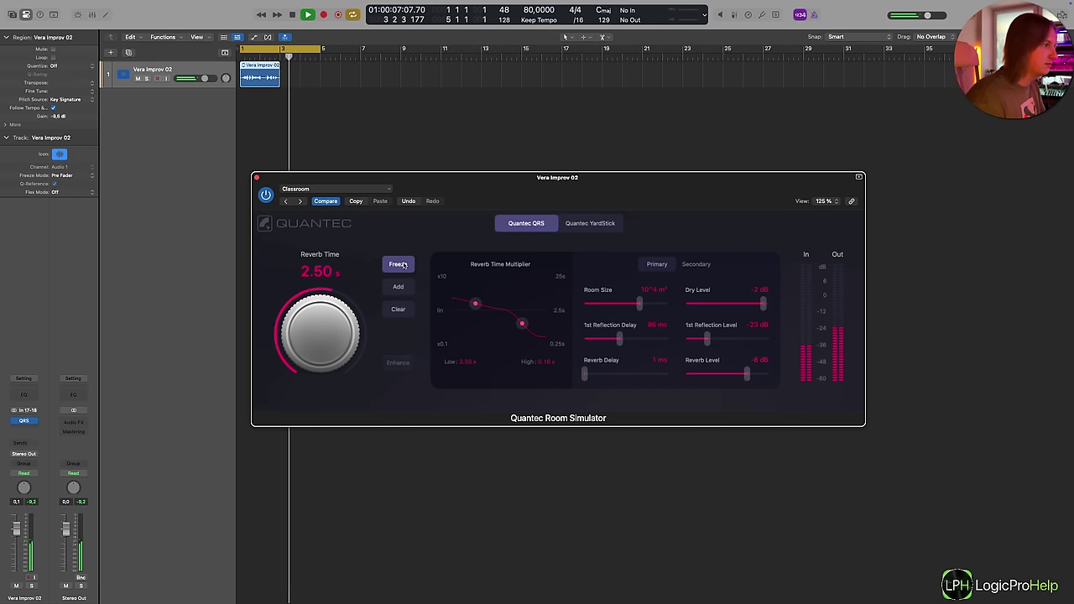
pyautogui.click(402, 265)
pyautogui.press('space')
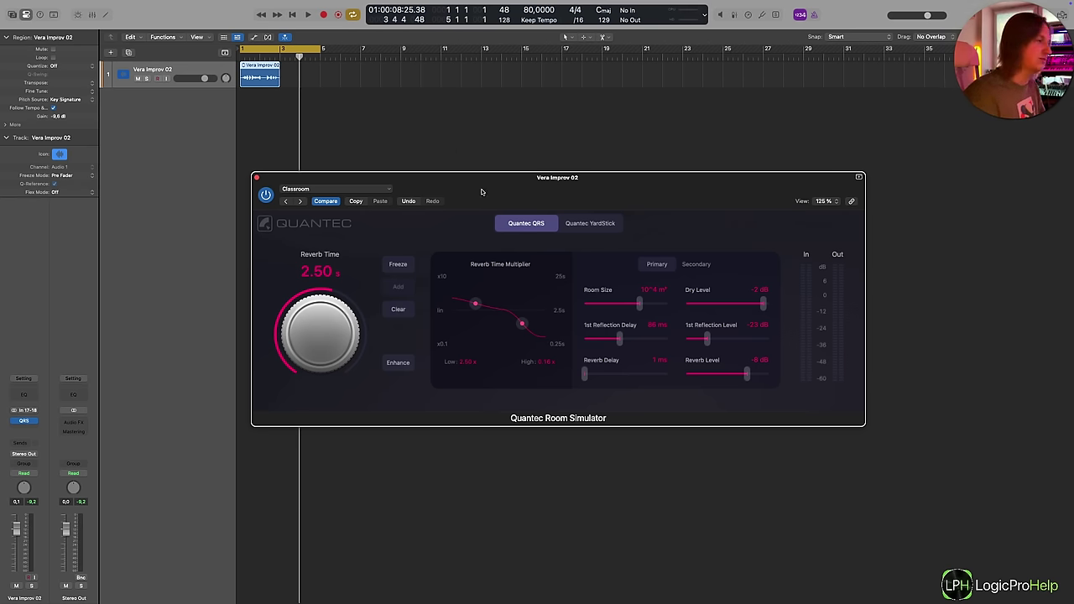
# Lower the Low reverb time multiplier to 0.10 x and, in the Quantec YardStick model, set the High crossover to 16.0 kHz
pyautogui.moveTo(473, 304); pyautogui.dragTo(475, 328)
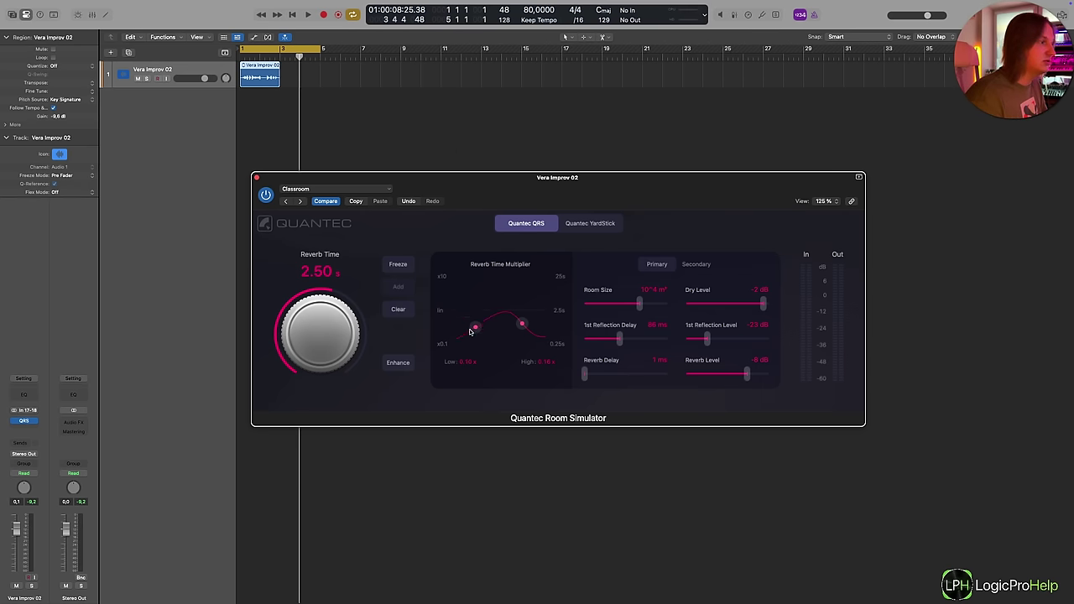
pyautogui.click(575, 227)
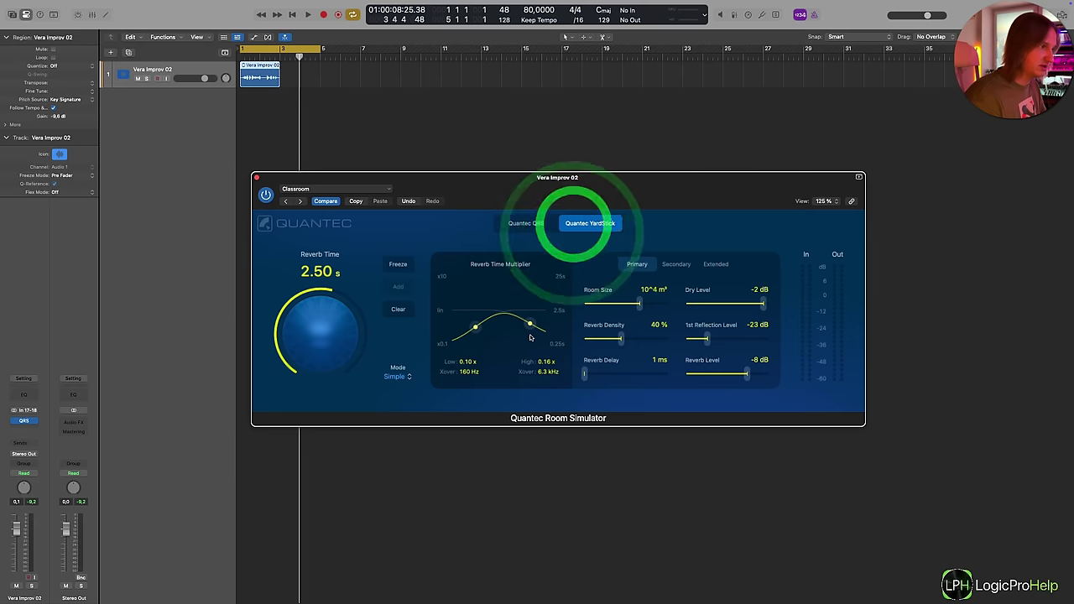
pyautogui.moveTo(532, 330); pyautogui.dragTo(547, 327)
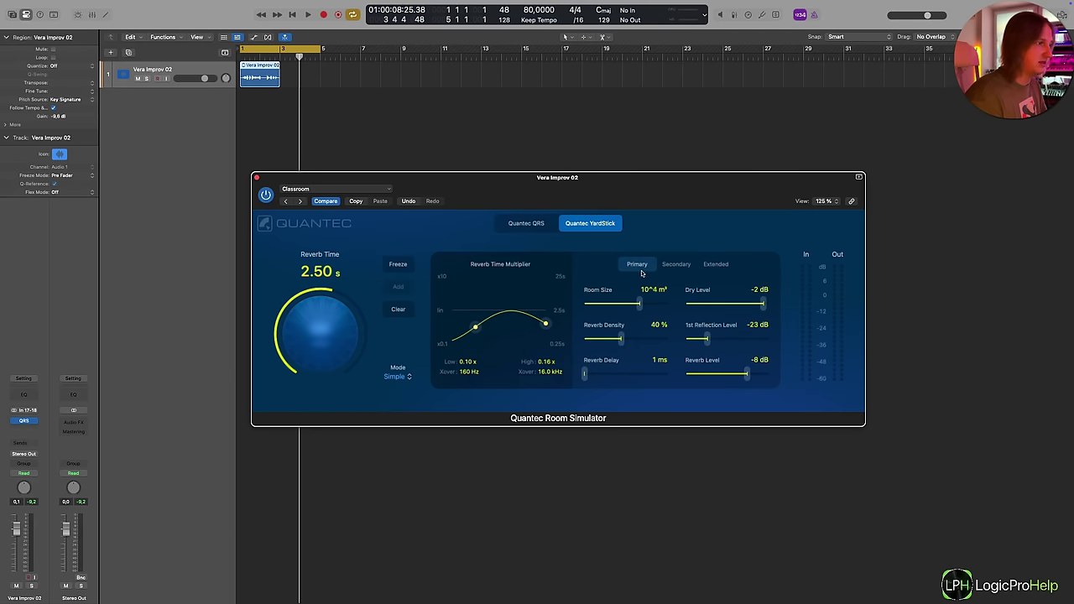
# Set the YardStick 1st Reflection Level to -17 dB and the Reverb Time to 3.15 s
pyautogui.moveTo(590, 378)
pyautogui.mouseDown()
pyautogui.moveTo(613, 378)
pyautogui.moveTo(592, 378)
pyautogui.mouseUp()
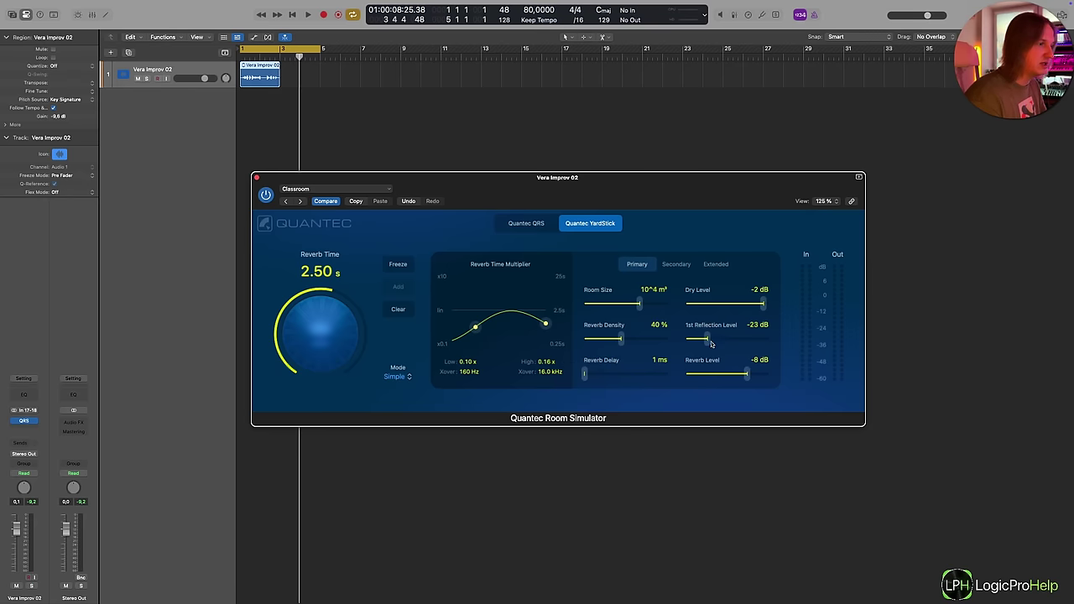
pyautogui.moveTo(708, 339); pyautogui.dragTo(728, 340)
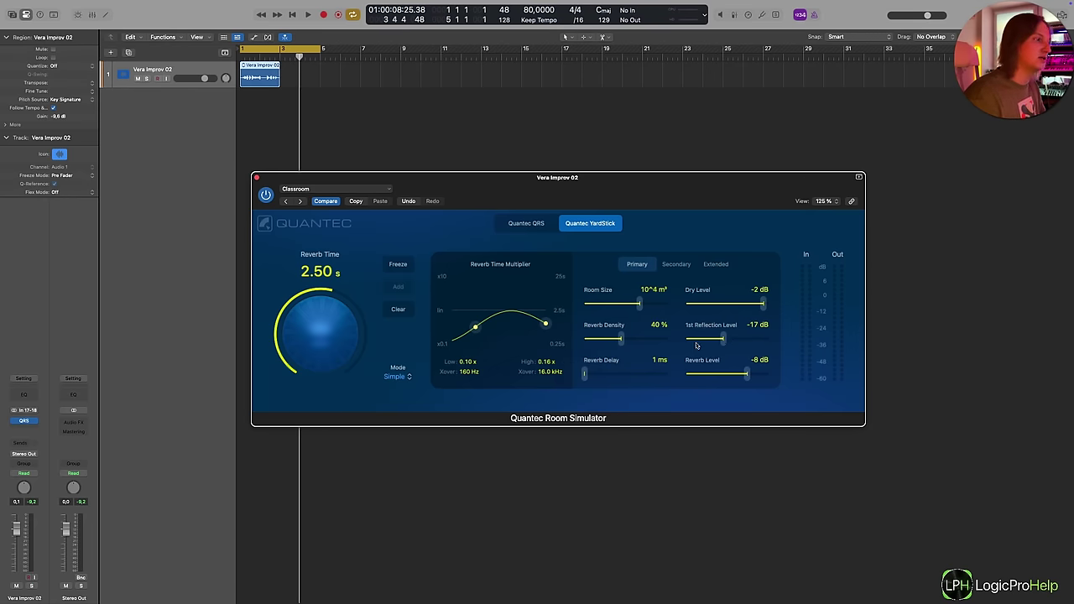
pyautogui.moveTo(333, 329)
pyautogui.mouseDown()
pyautogui.moveTo(331, 348)
pyautogui.moveTo(330, 338)
pyautogui.mouseUp()
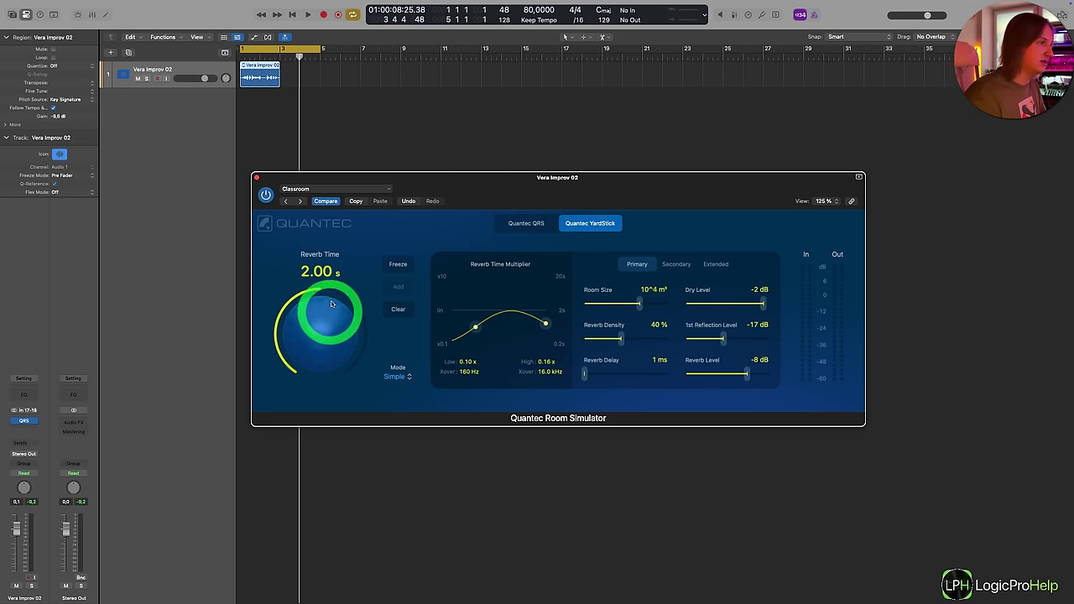
pyautogui.moveTo(638, 307)
pyautogui.mouseDown()
pyautogui.moveTo(584, 307)
pyautogui.moveTo(662, 304)
pyautogui.moveTo(648, 304)
pyautogui.mouseUp()
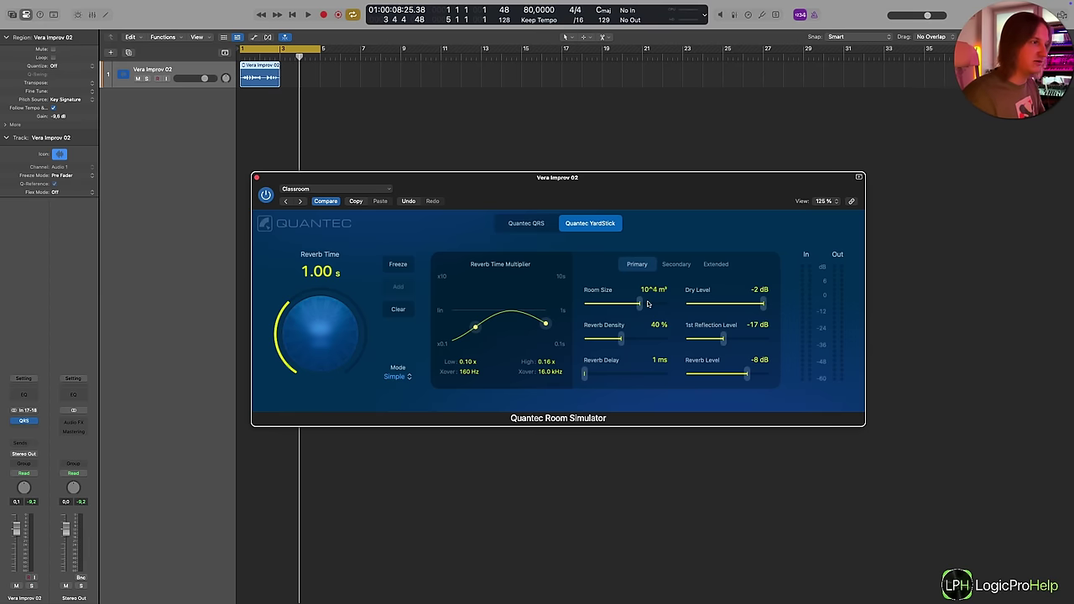
pyautogui.click(643, 302)
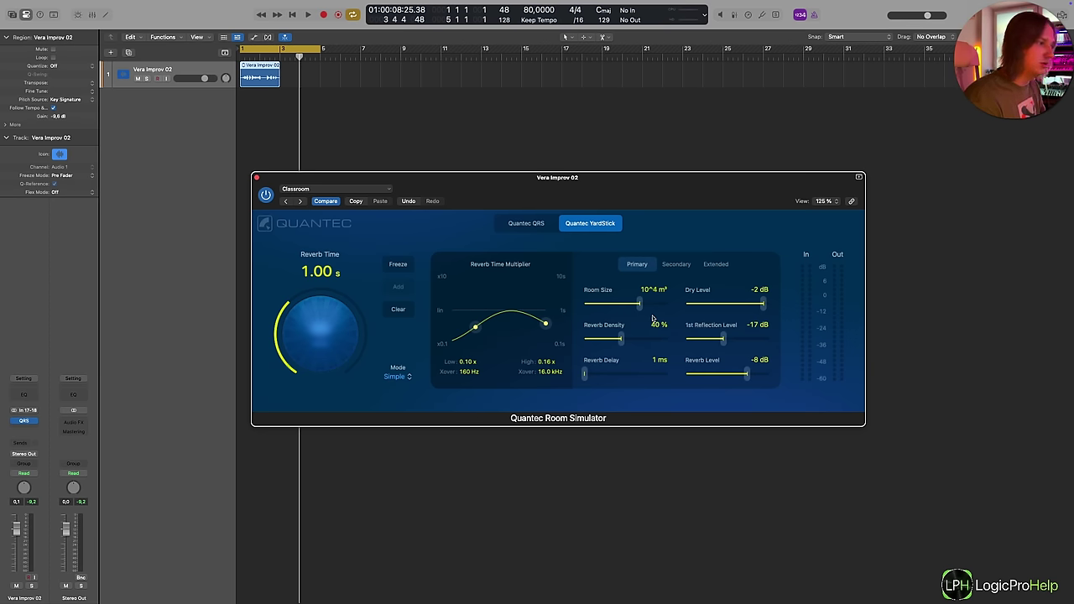
pyautogui.moveTo(322, 301); pyautogui.dragTo(321, 294)
pyautogui.click(646, 303)
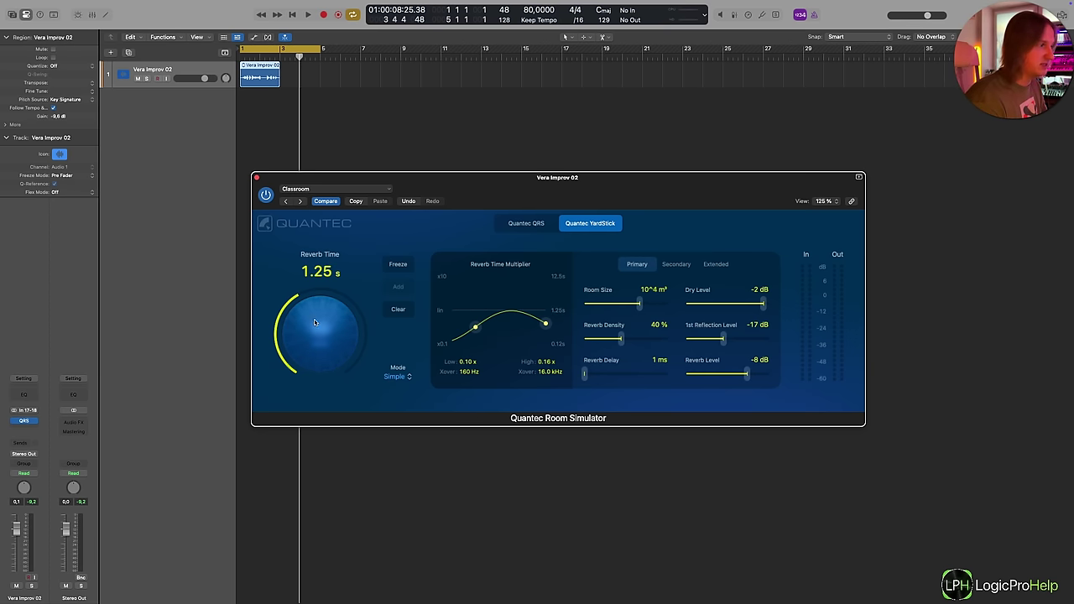
pyautogui.moveTo(309, 330)
pyautogui.mouseDown()
pyautogui.moveTo(328, 309)
pyautogui.moveTo(366, 329)
pyautogui.moveTo(362, 353)
pyautogui.moveTo(374, 282)
pyautogui.moveTo(327, 310)
pyautogui.moveTo(329, 295)
pyautogui.mouseUp()
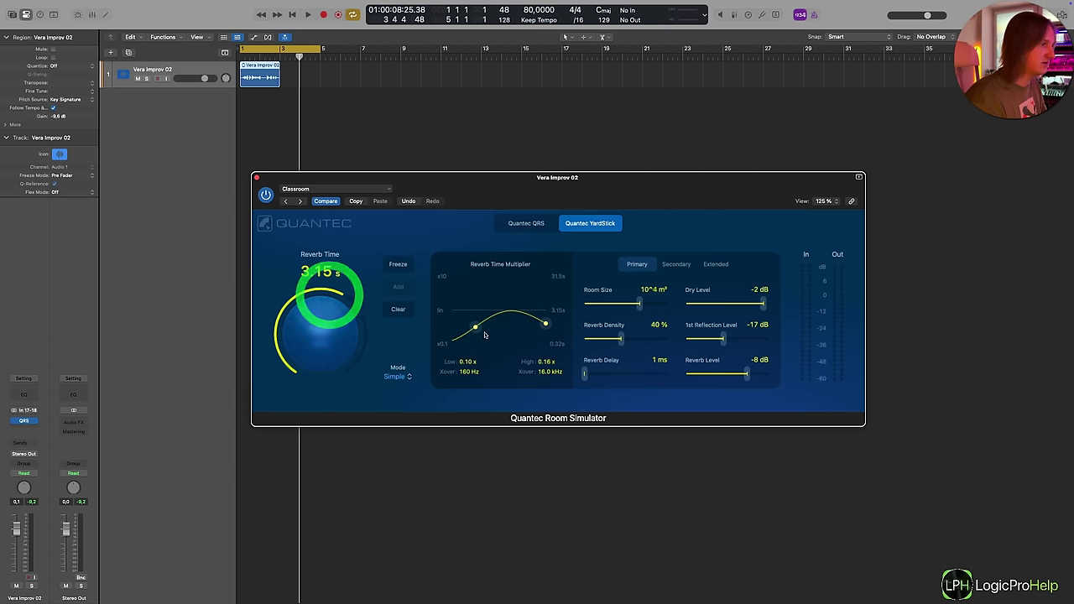
# Reshape the Reverb Time Multiplier curve to Low 0.16 x and High 10.00 x, with the High crossover at 10.0 kHz
pyautogui.moveTo(478, 323)
pyautogui.mouseDown()
pyautogui.moveTo(481, 288)
pyautogui.moveTo(476, 303)
pyautogui.mouseUp()
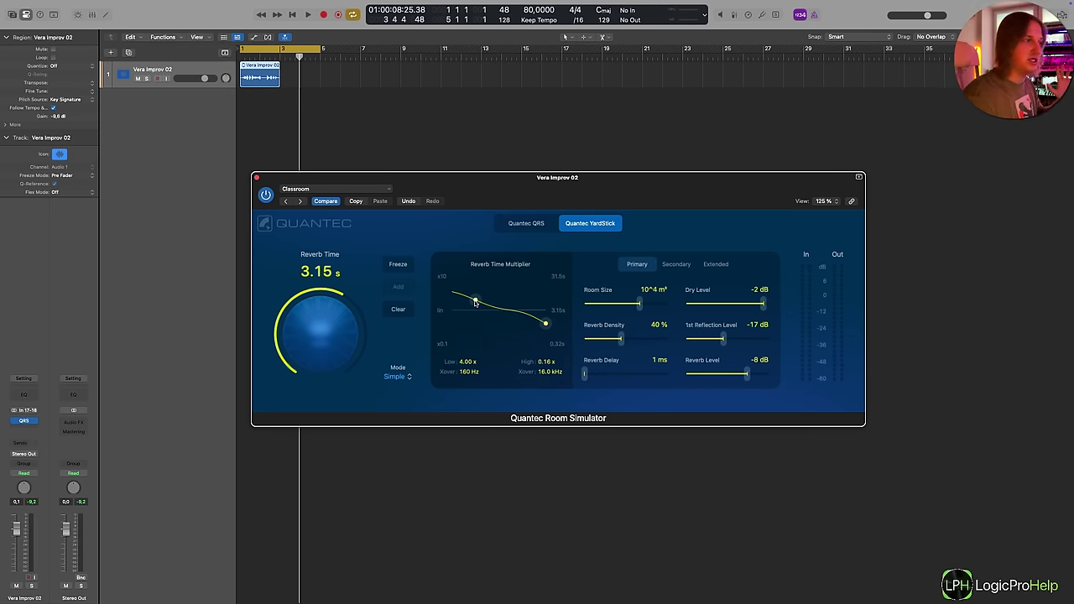
pyautogui.moveTo(480, 300)
pyautogui.mouseDown()
pyautogui.moveTo(481, 327)
pyautogui.moveTo(484, 305)
pyautogui.mouseUp()
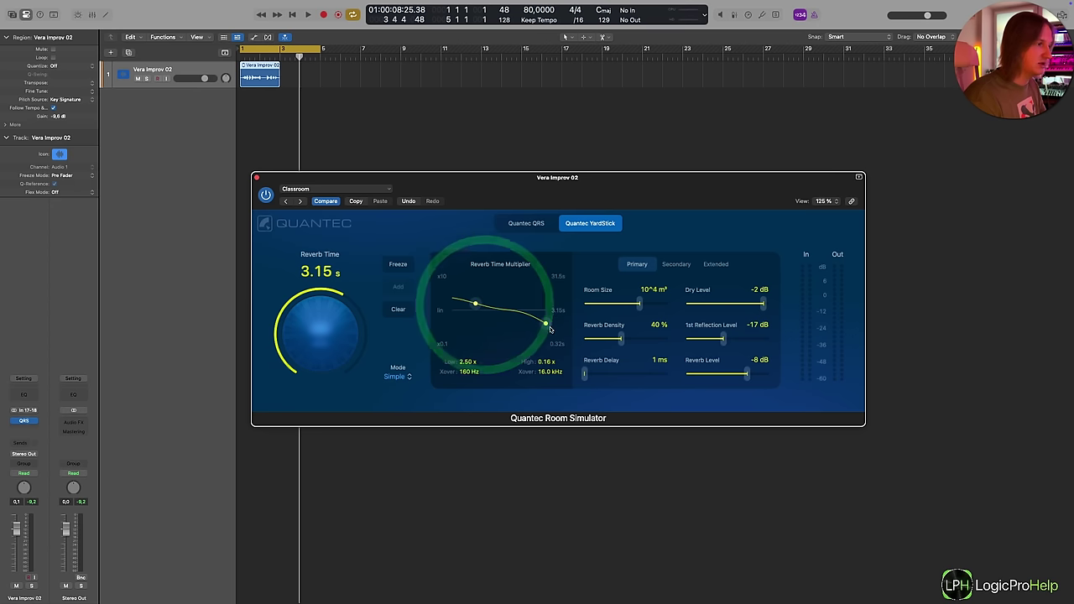
pyautogui.moveTo(545, 323); pyautogui.dragTo(548, 333)
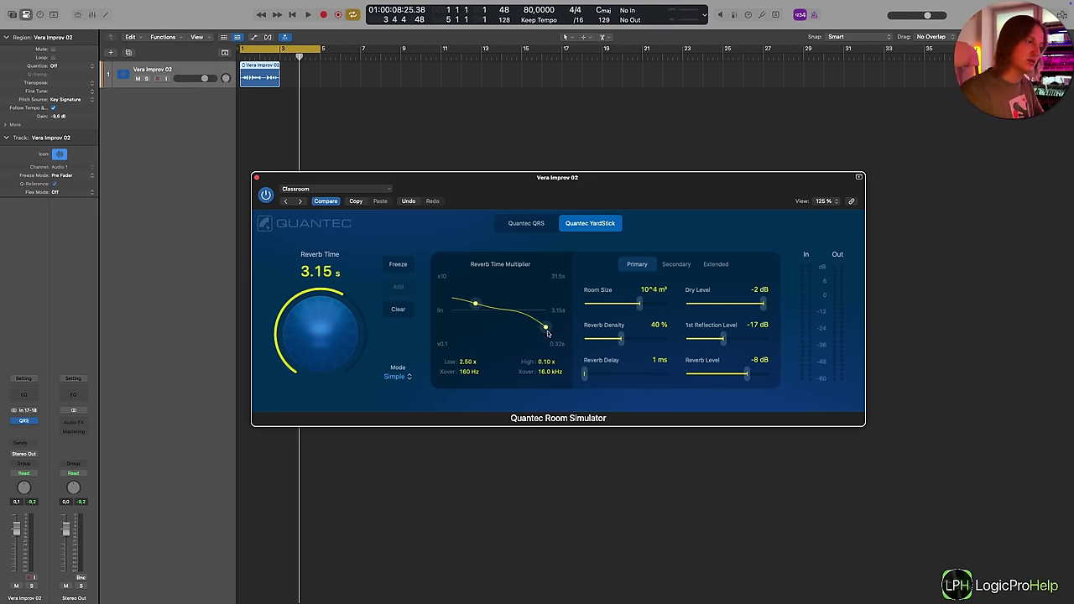
pyautogui.moveTo(545, 326); pyautogui.dragTo(538, 293)
pyautogui.moveTo(476, 303); pyautogui.dragTo(476, 324)
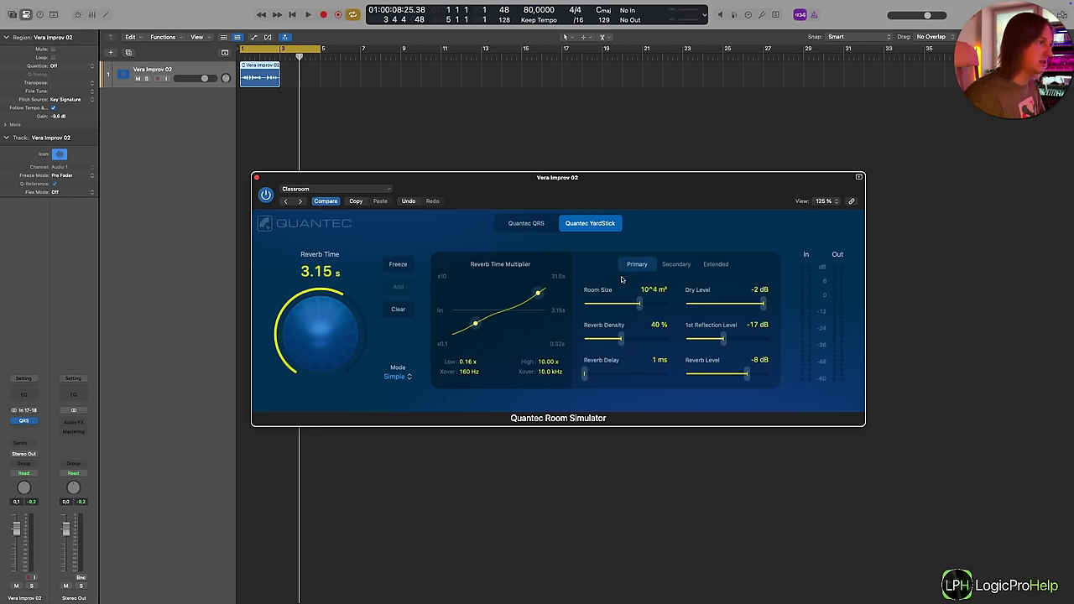
# Switch back to the Quantec QRS model and close the plug-in window
pyautogui.click(527, 224)
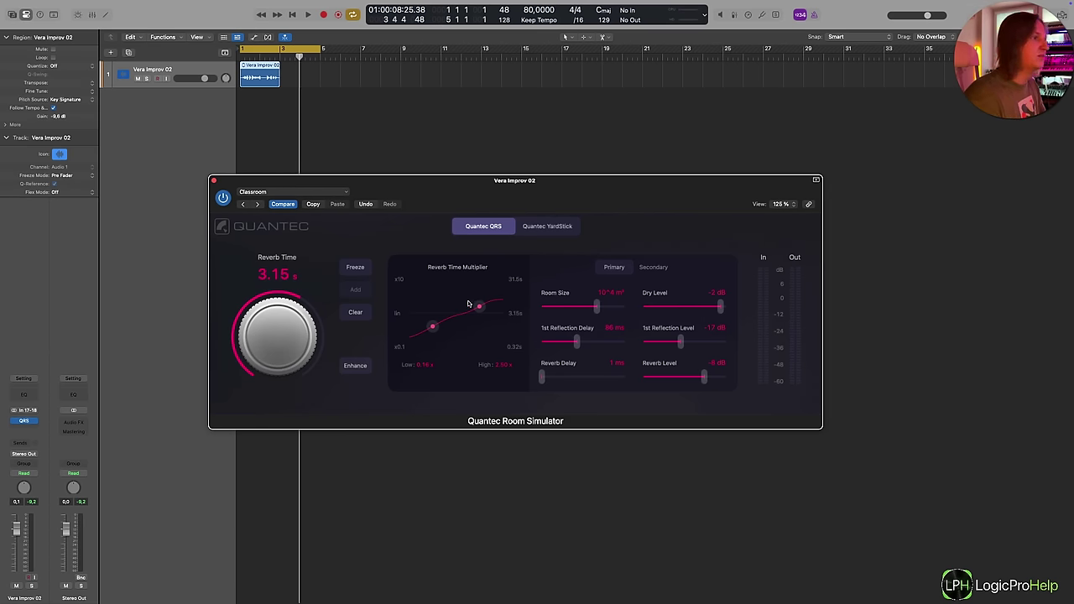
pyautogui.moveTo(498, 199); pyautogui.dragTo(553, 232)
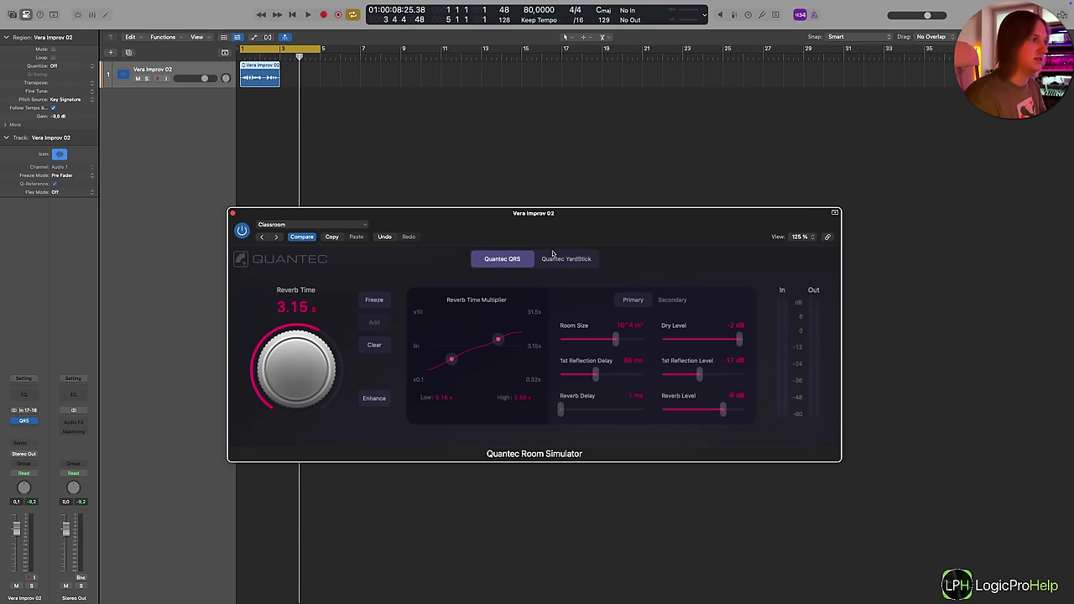
pyautogui.click(232, 214)
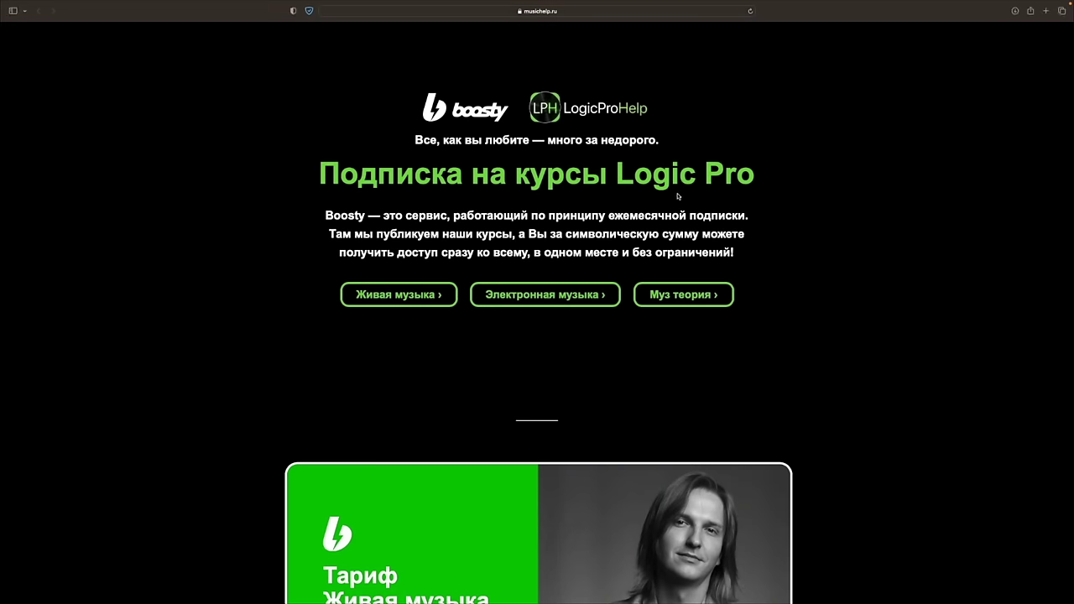
# Look through the musichelp.ru Logic Pro subscription page, examining the live music, electronic music and music theory plans and their course lists
pyautogui.scroll(-1, 663, 205)
pyautogui.scroll(-5, 892, 215)
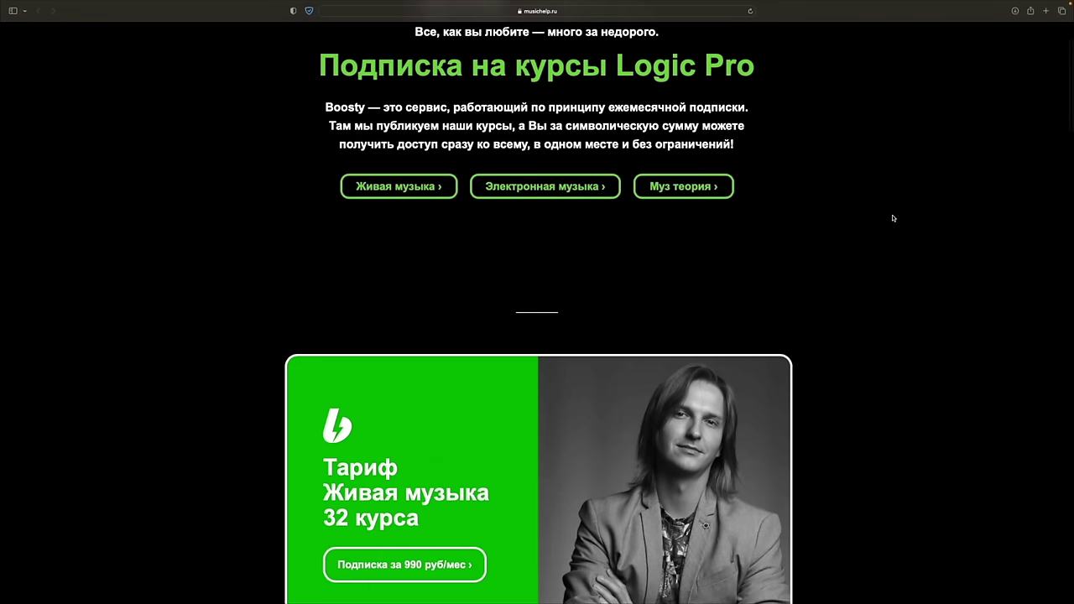
pyautogui.scroll(-4, 893, 217)
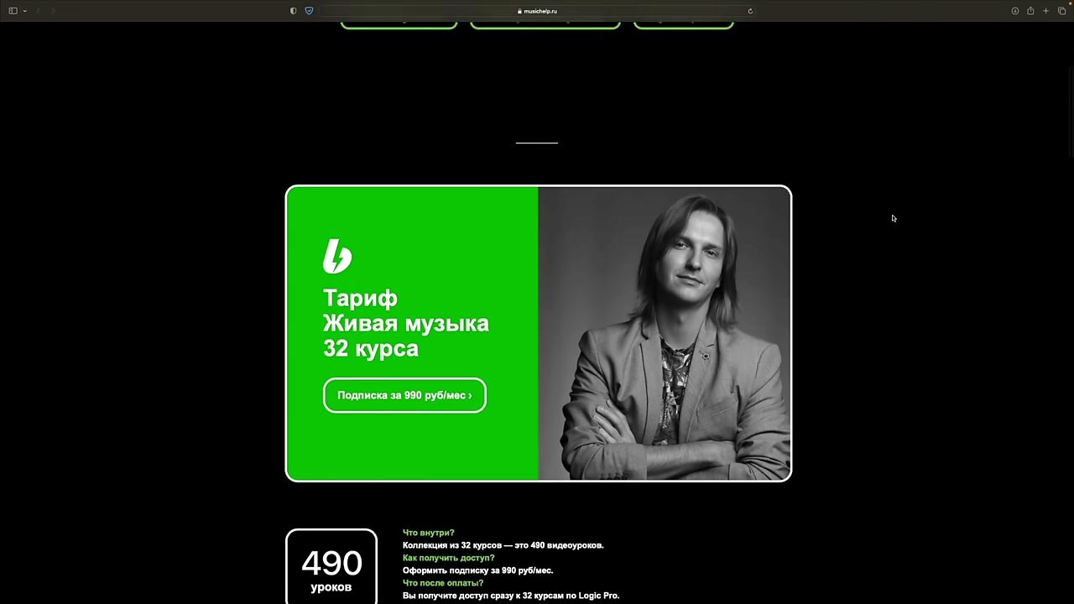
pyautogui.scroll(-5, 893, 218)
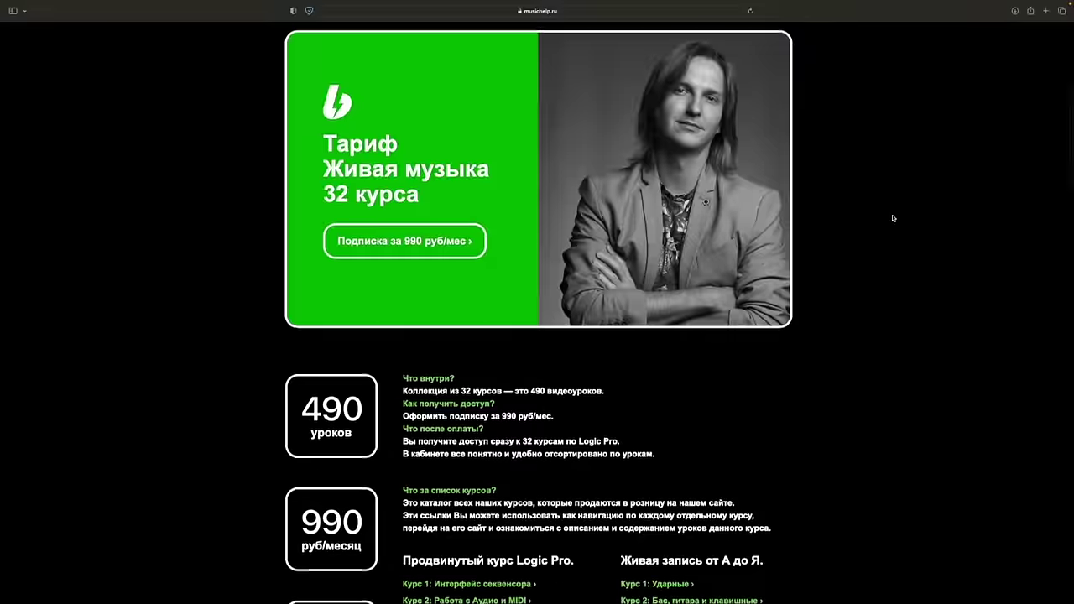
pyautogui.scroll(-5, 893, 219)
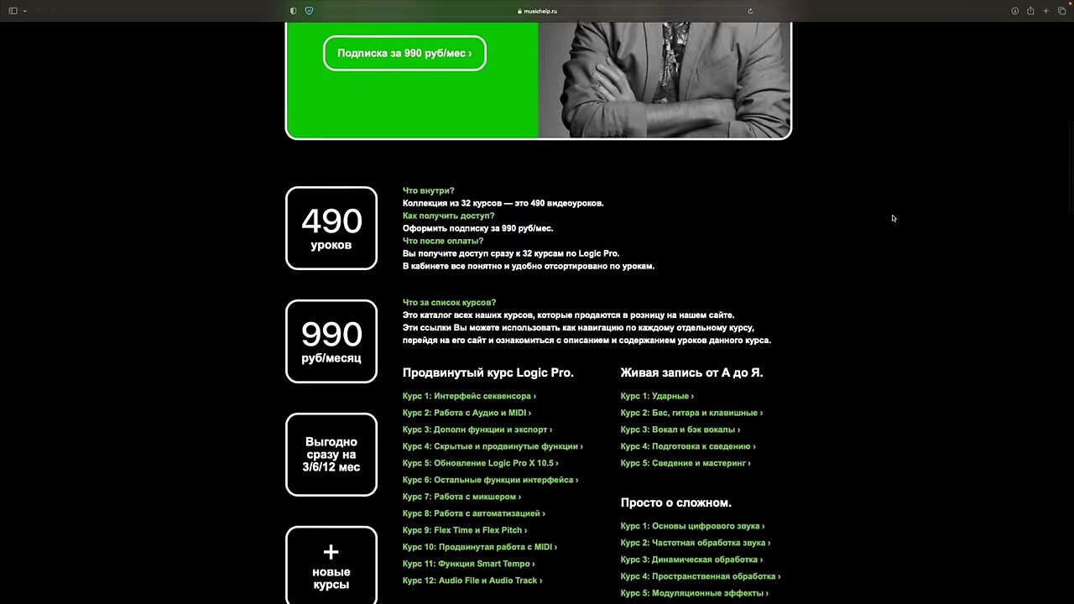
pyautogui.scroll(-2, 893, 219)
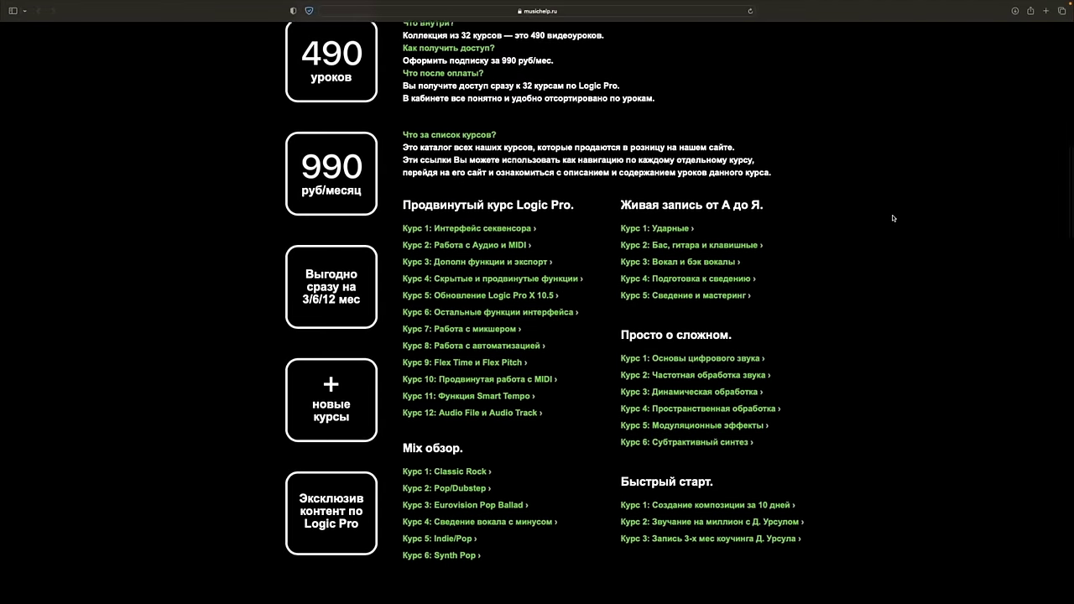
pyautogui.scroll(-7, 893, 218)
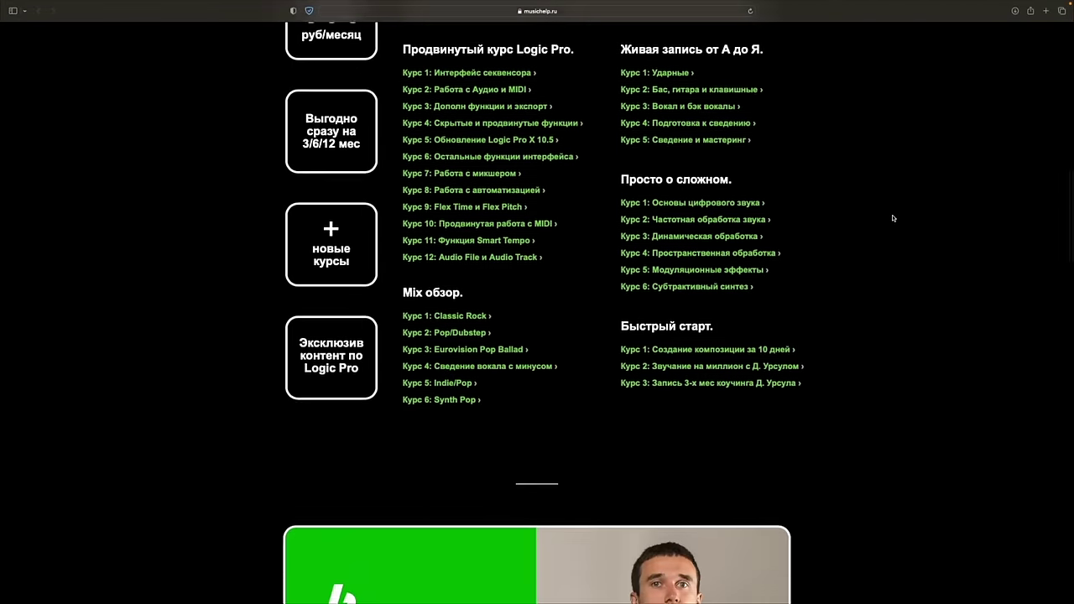
pyautogui.scroll(-6, 893, 219)
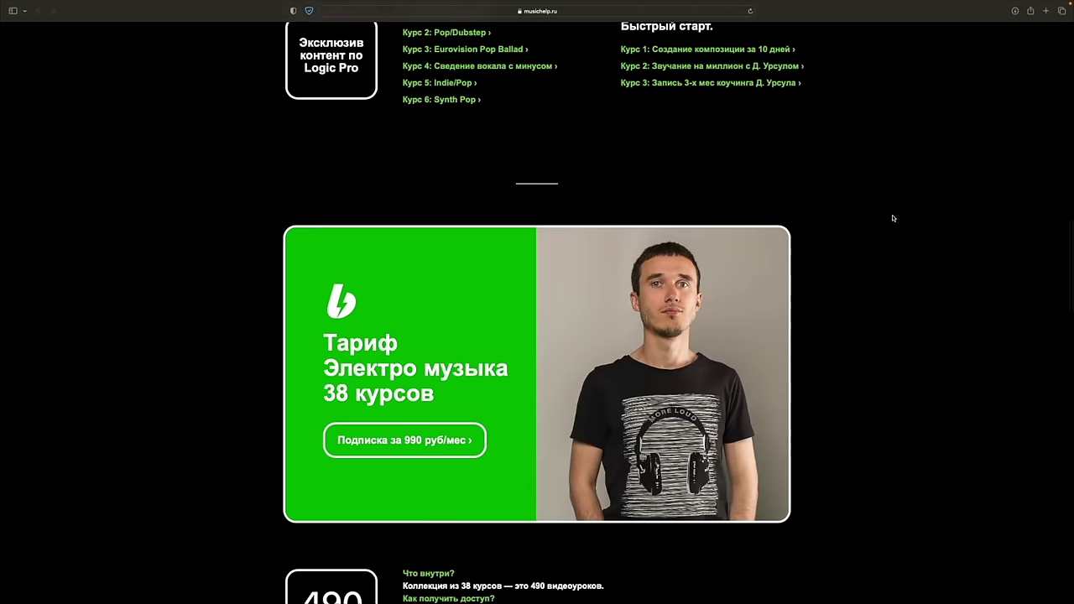
pyautogui.scroll(-8, 893, 219)
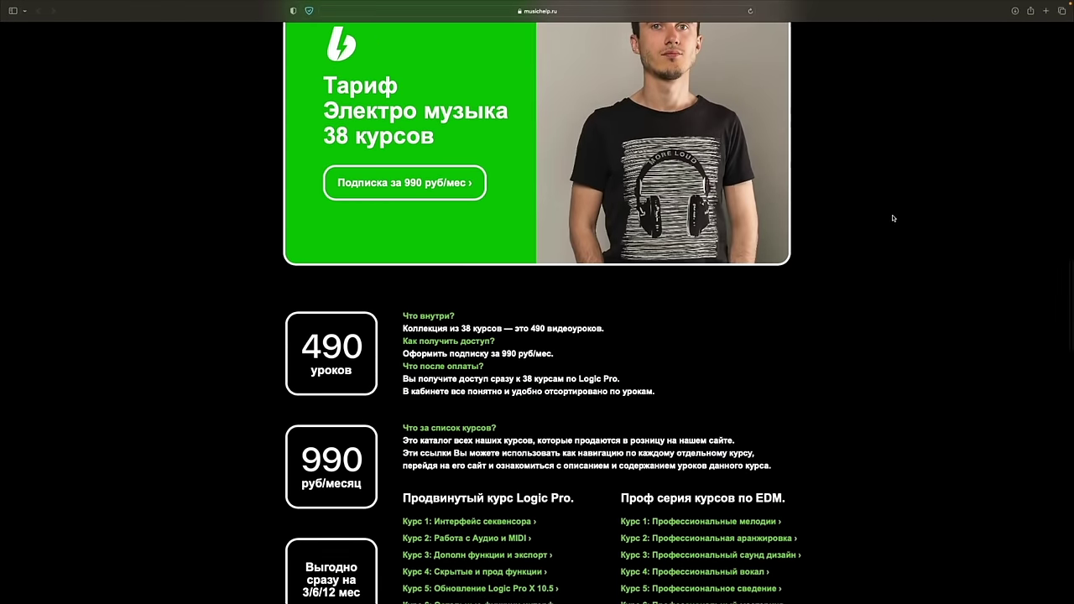
pyautogui.scroll(-2, 893, 218)
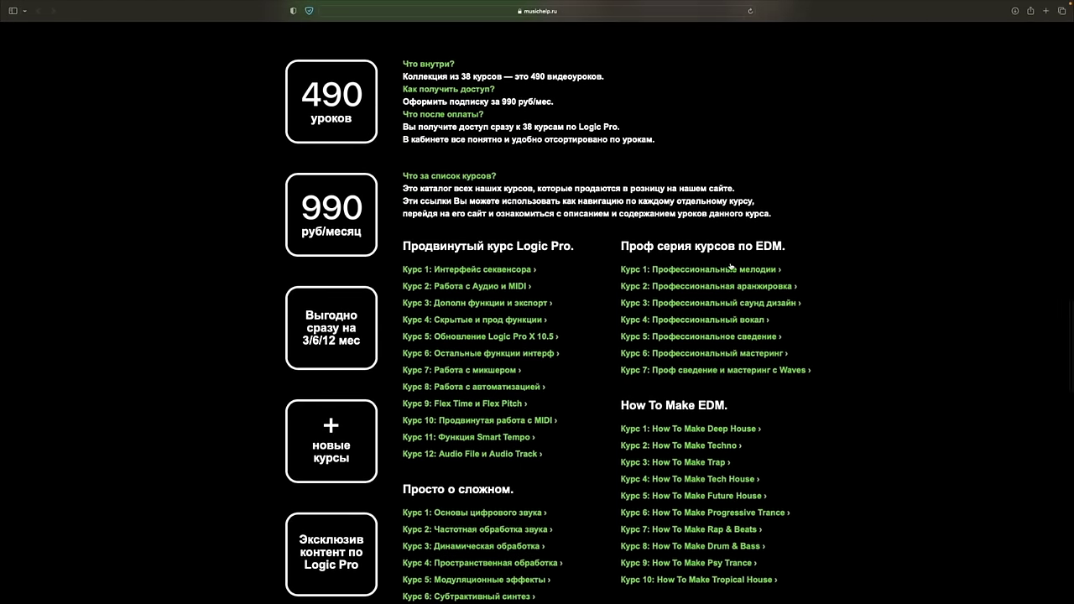
pyautogui.scroll(-9, 731, 267)
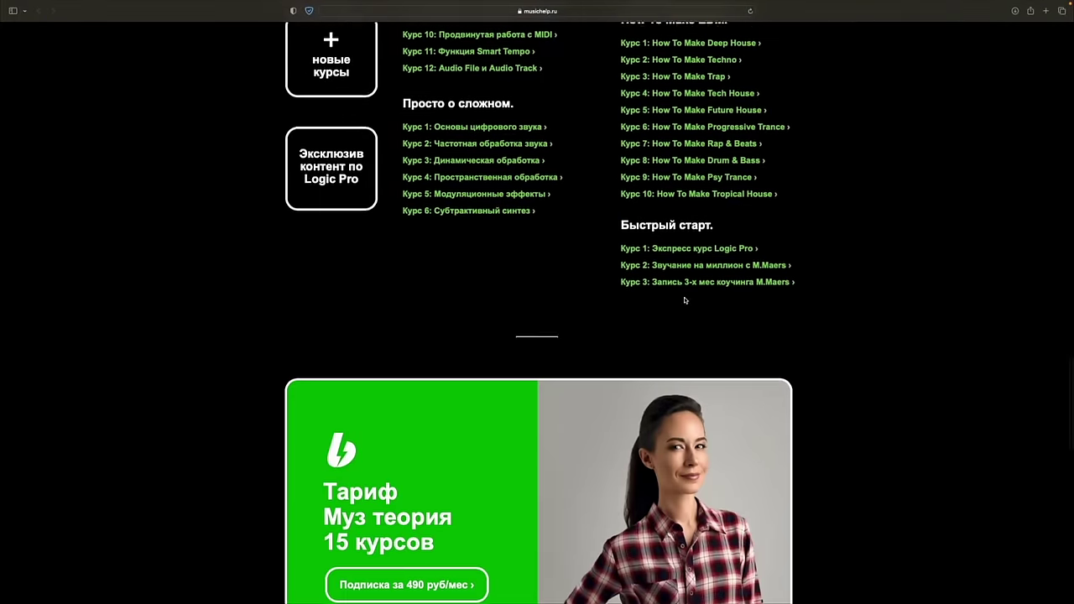
pyautogui.scroll(-8, 685, 300)
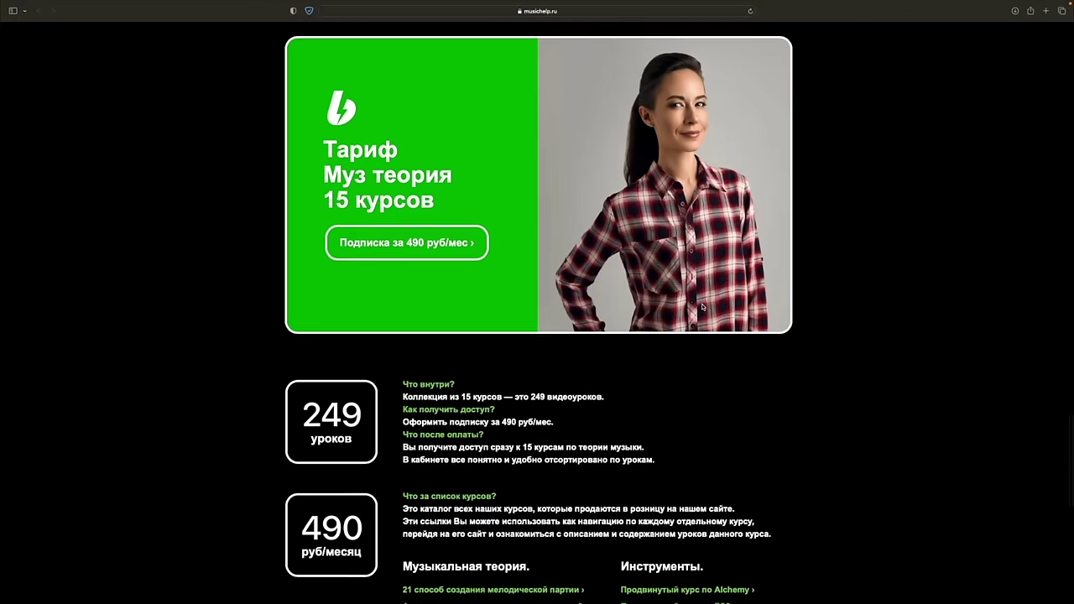
pyautogui.scroll(-7, 703, 307)
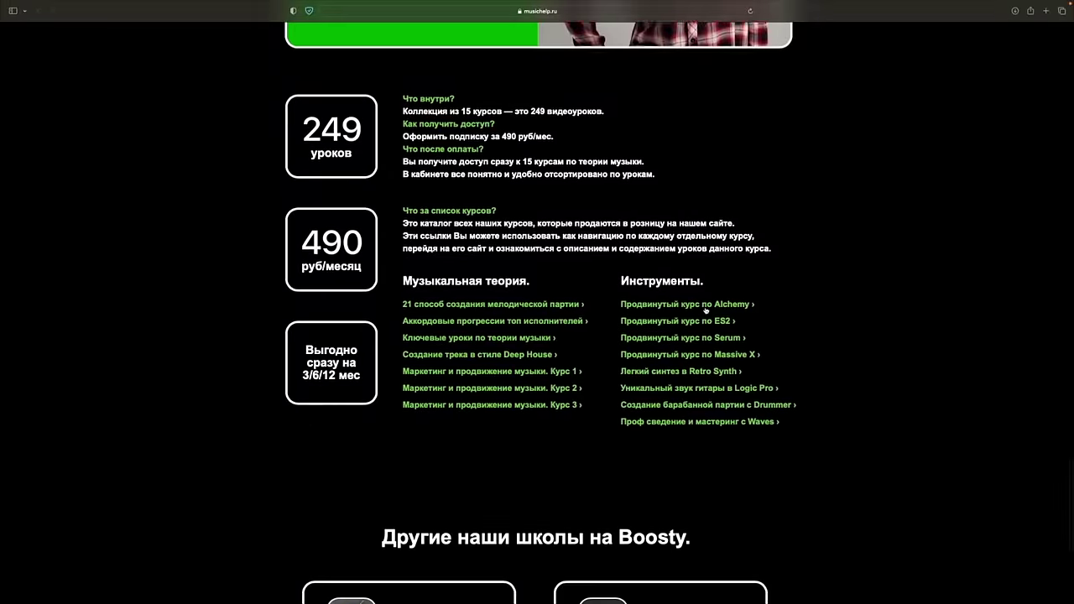
pyautogui.scroll(-5, 706, 310)
pyautogui.scroll(20, 706, 312)
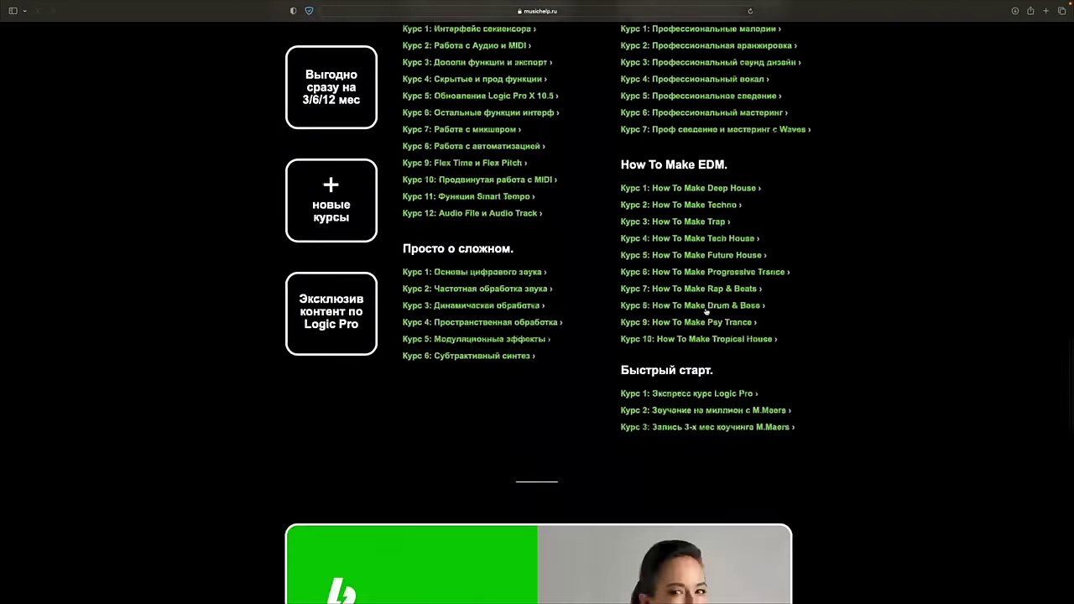
# Open the live music plan's Boosty page from its 990 rub/month subscription link and sign in through VK to subscribe
pyautogui.scroll(15, 706, 311)
pyautogui.scroll(-4, 705, 312)
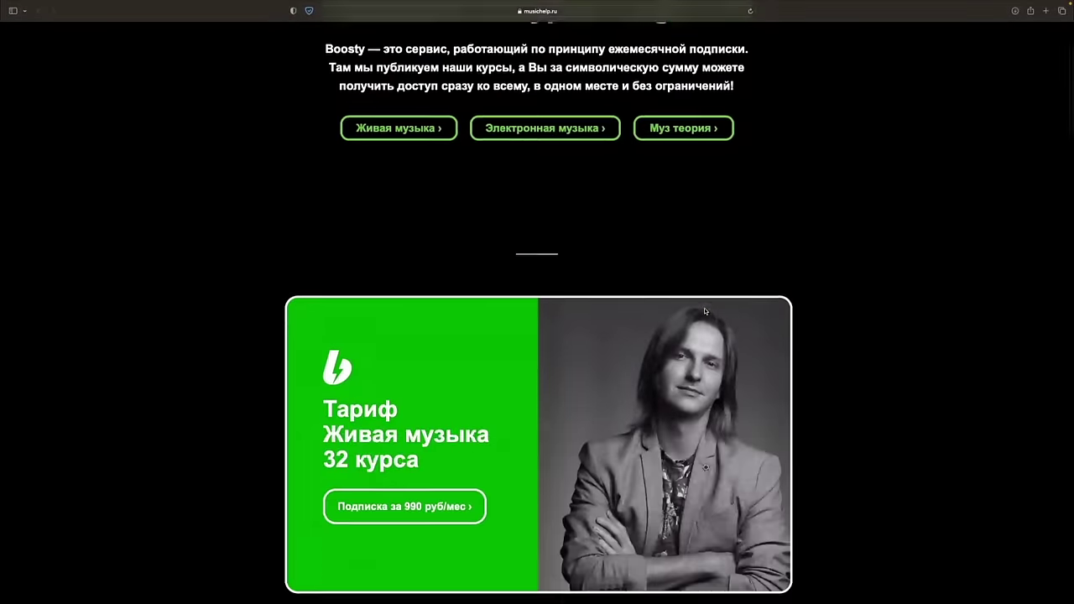
pyautogui.scroll(-4, 705, 312)
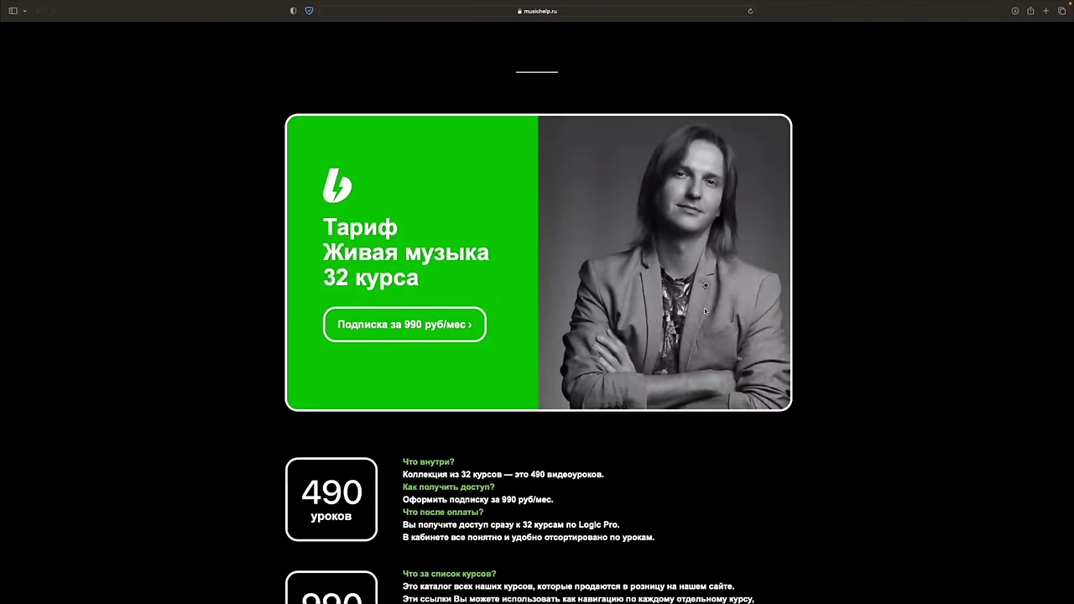
pyautogui.scroll(8, 706, 311)
pyautogui.click(384, 299)
pyautogui.click(402, 277)
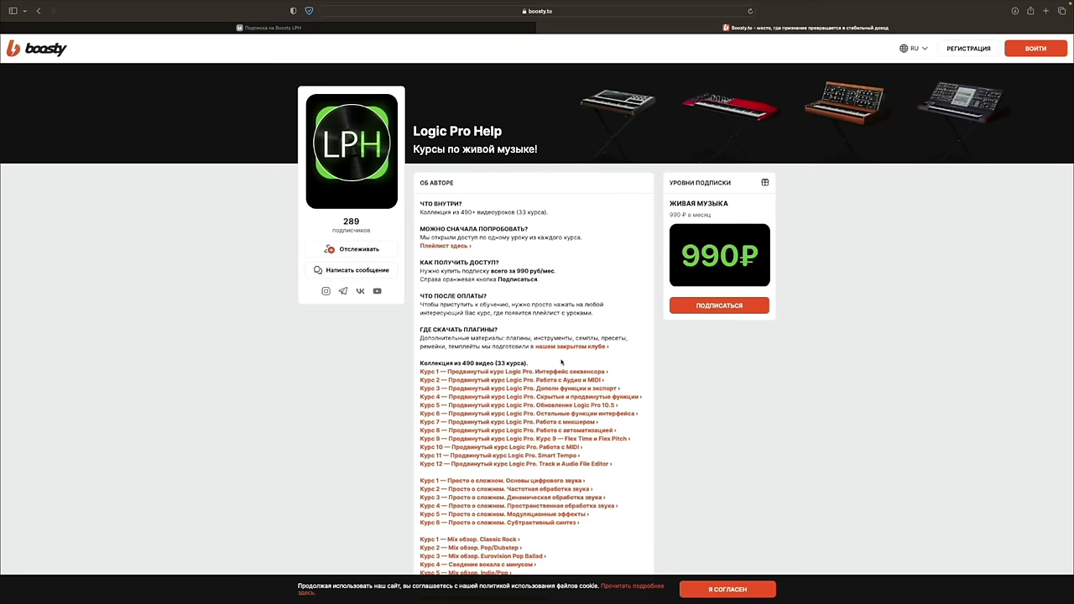
pyautogui.click(688, 308)
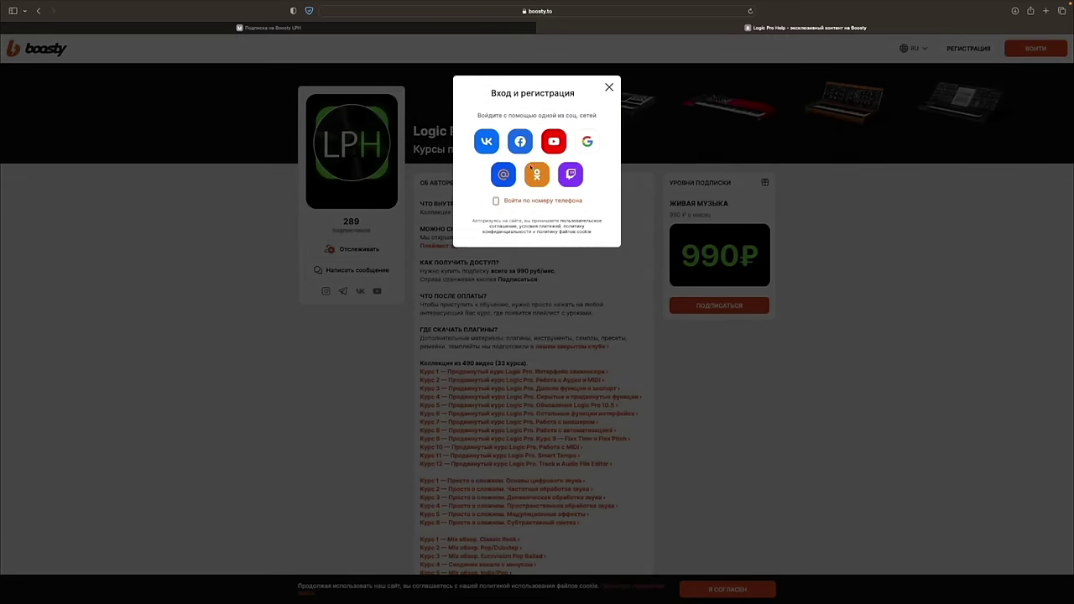
pyautogui.click(487, 143)
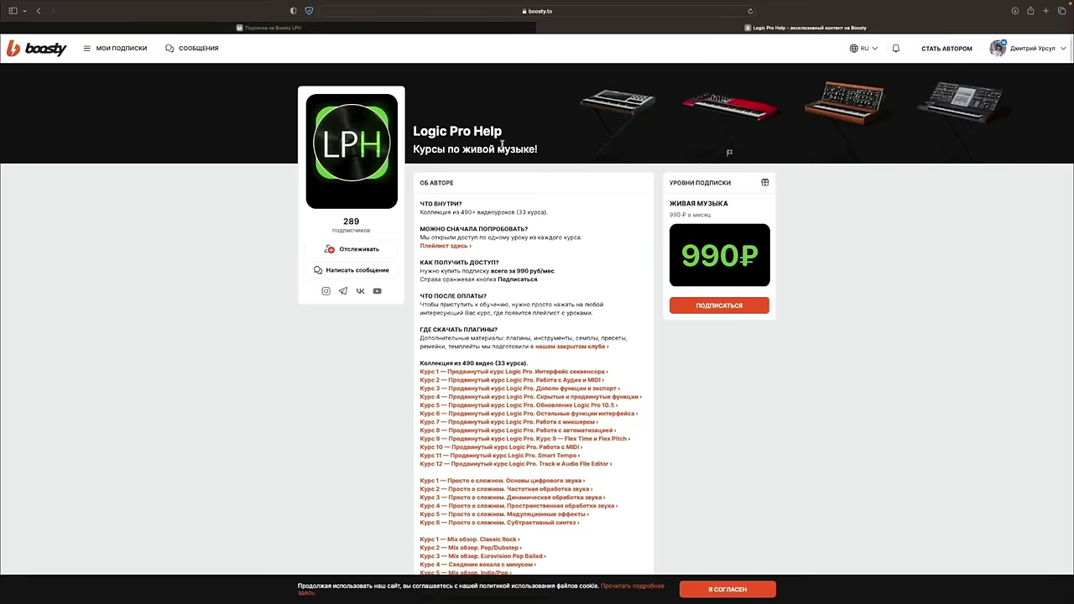
# Compare the subscription periods for the live music plan, choose 1 month and proceed to the payment form
pyautogui.click(599, 175)
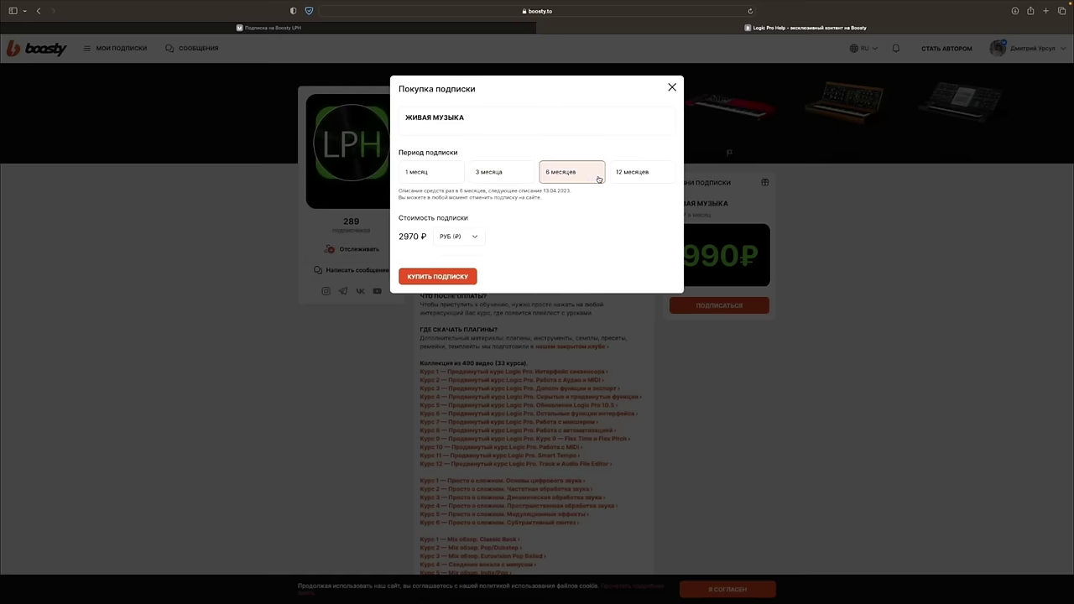
pyautogui.click(627, 175)
pyautogui.click(430, 175)
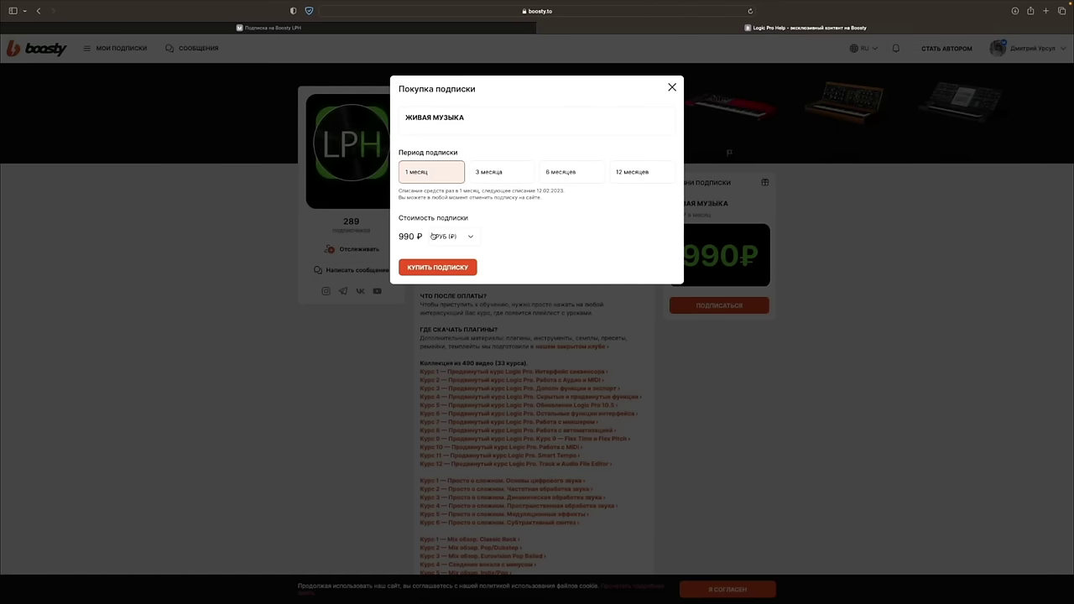
pyautogui.click(438, 267)
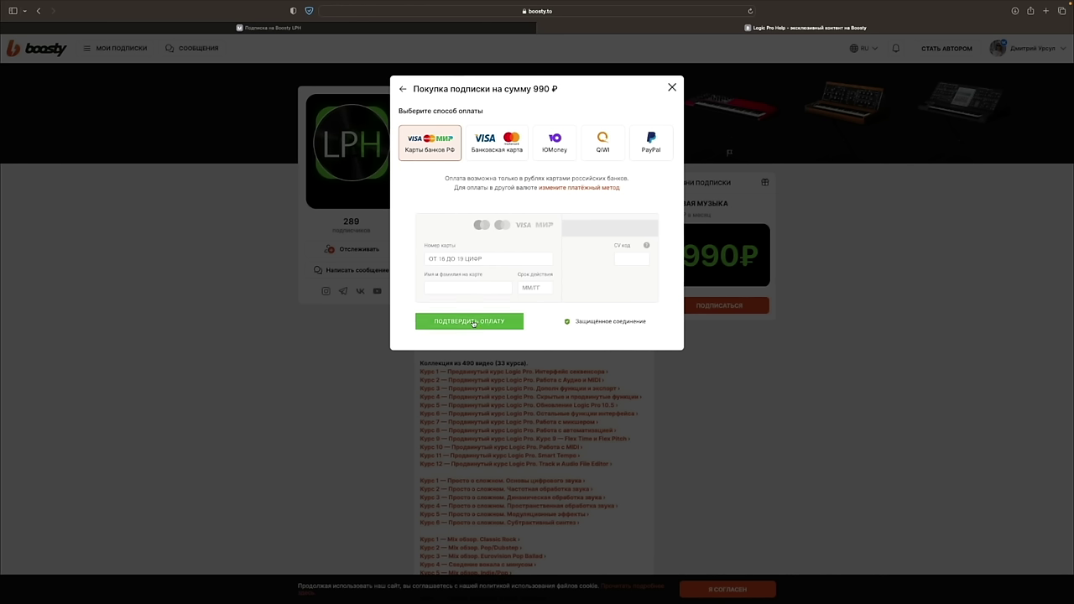
pyautogui.click(562, 373)
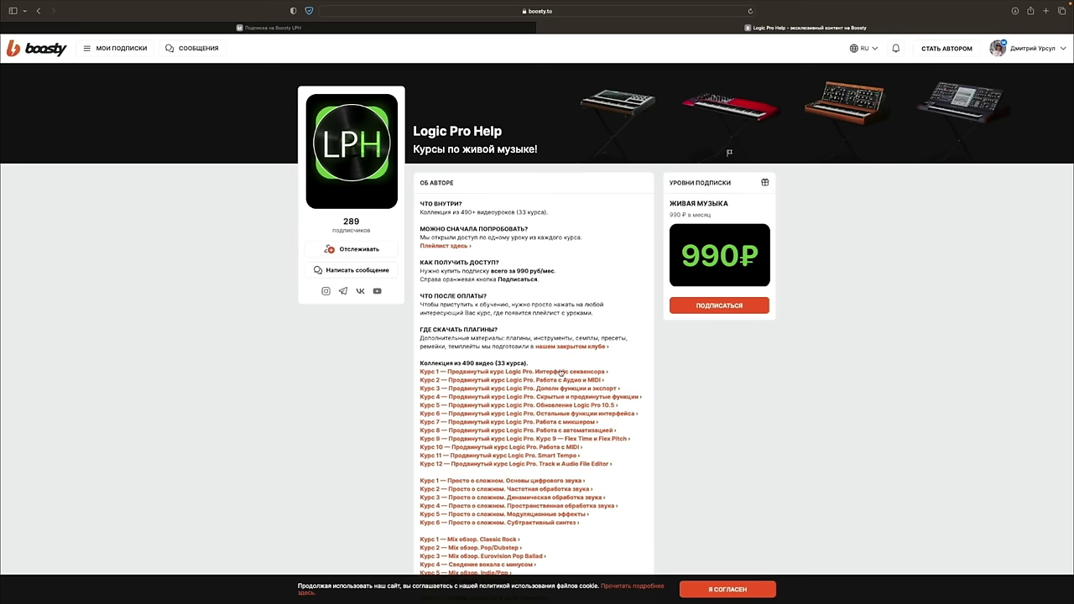
# Look through the course collection on the Boosty page and return to the musichelp.ru subscription page
pyautogui.scroll(-2, 560, 373)
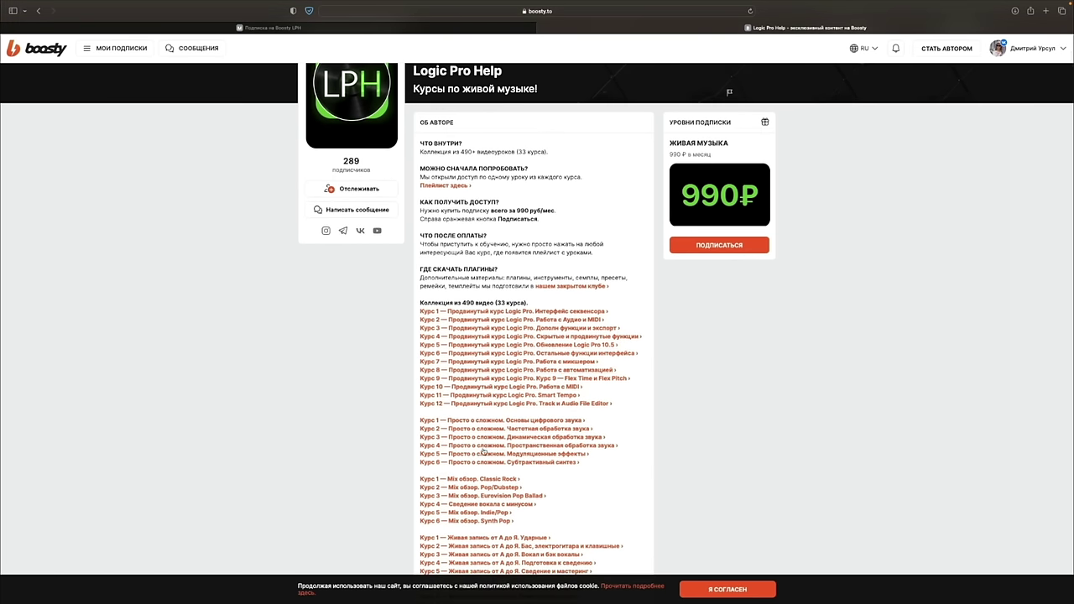
pyautogui.scroll(-1, 487, 452)
pyautogui.scroll(-1, 487, 452)
pyautogui.click(377, 27)
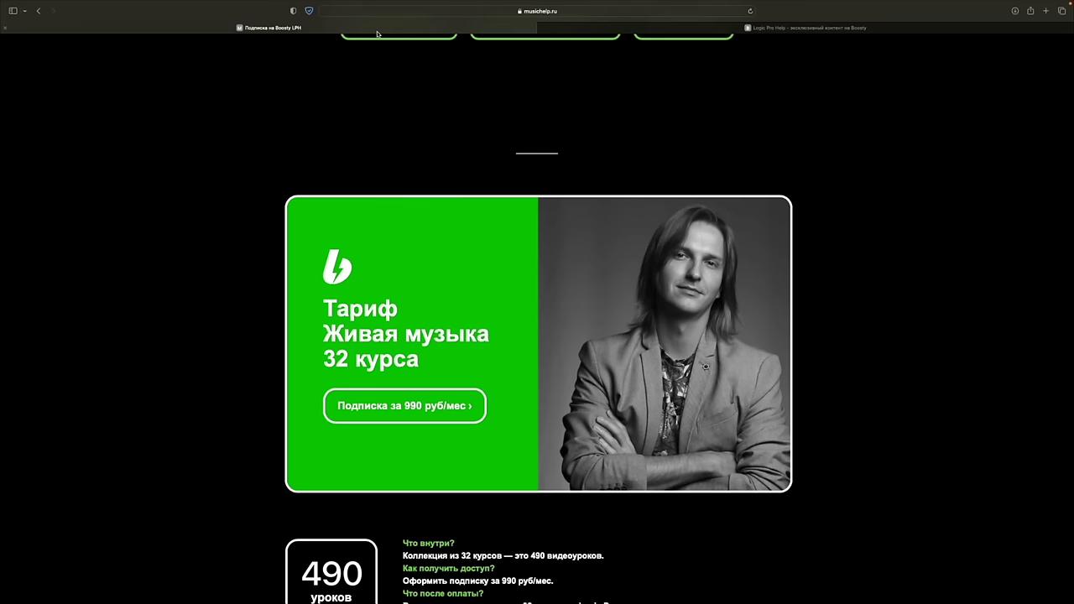
pyautogui.scroll(5, 487, 230)
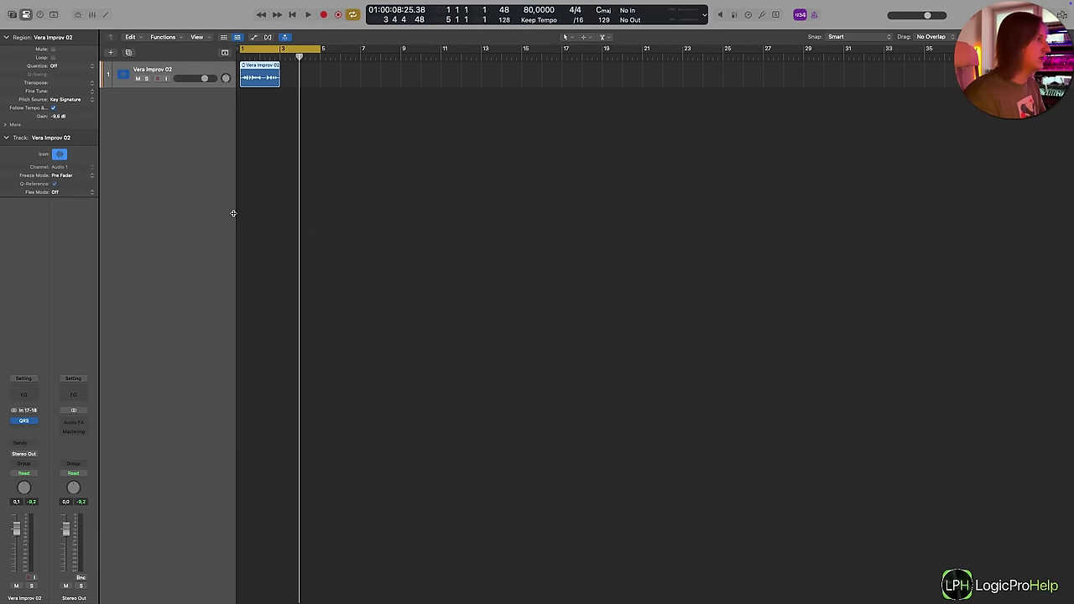
pyautogui.click(312, 207)
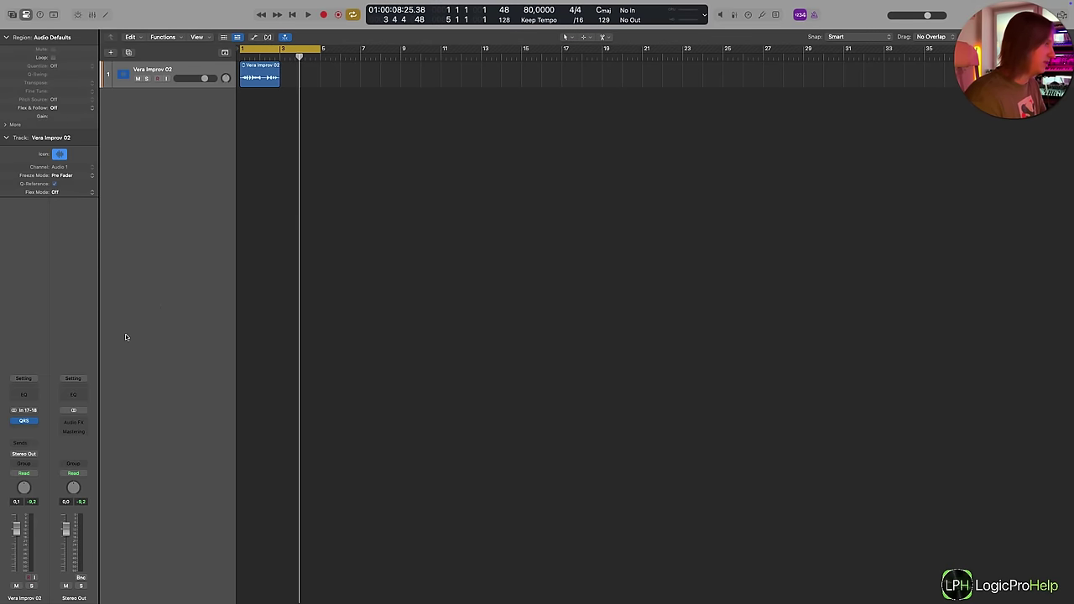
pyautogui.click(24, 430)
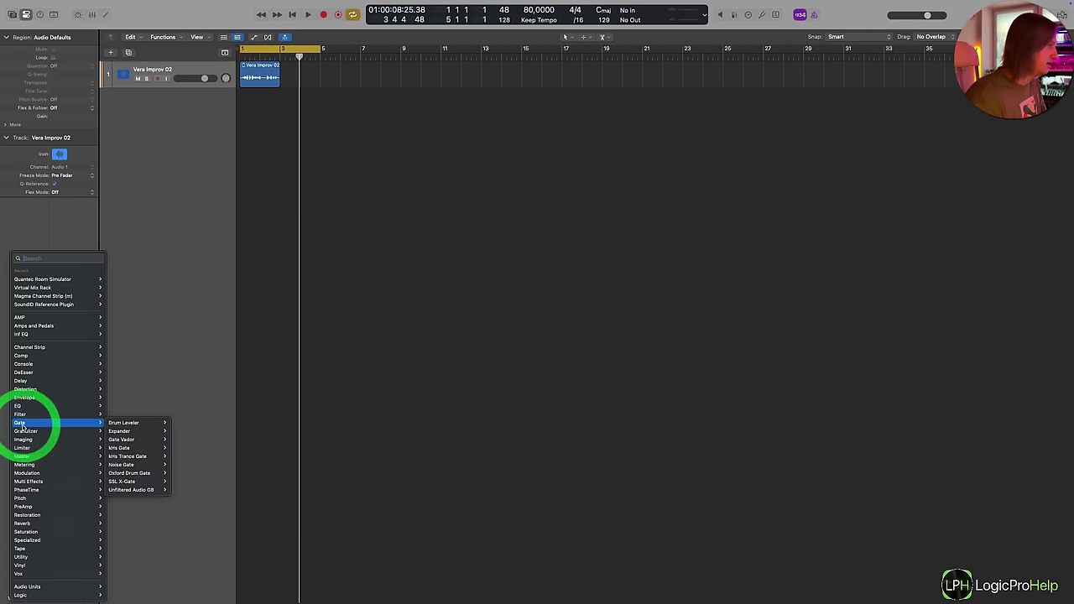
pyautogui.click(181, 389)
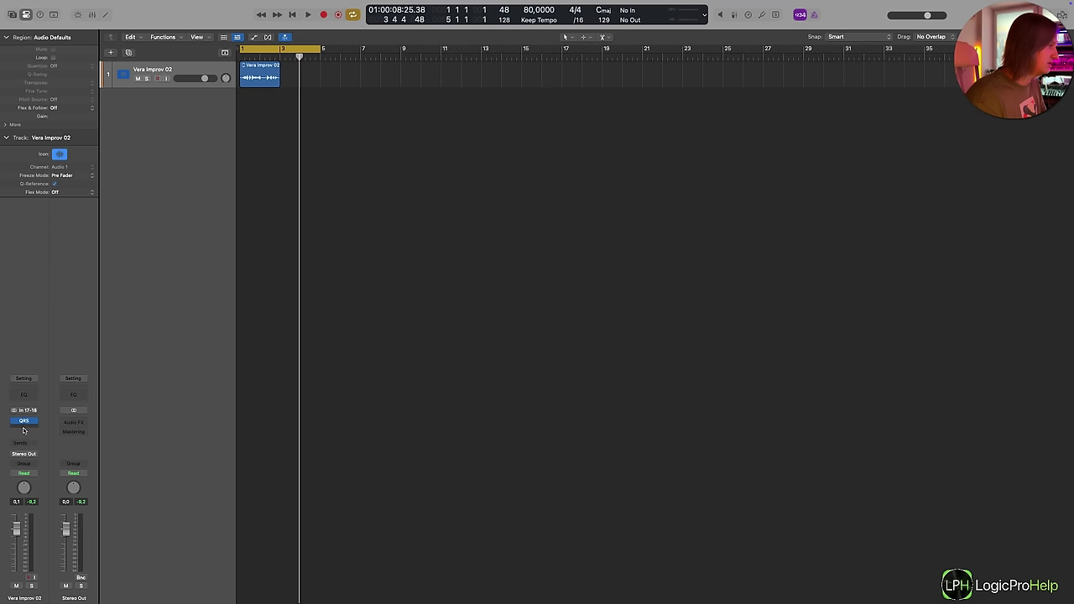
# Show the Mixer and insert the UADx LA-2 Compressor below QRS on the Vera Improv 02 channel strip
pyautogui.press('x')
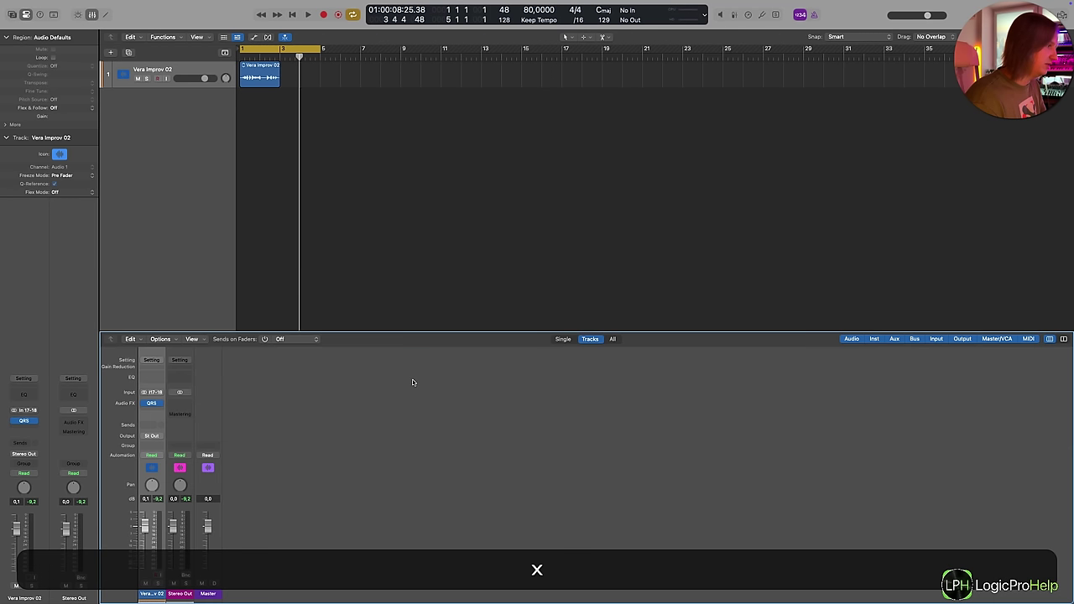
pyautogui.click(149, 410)
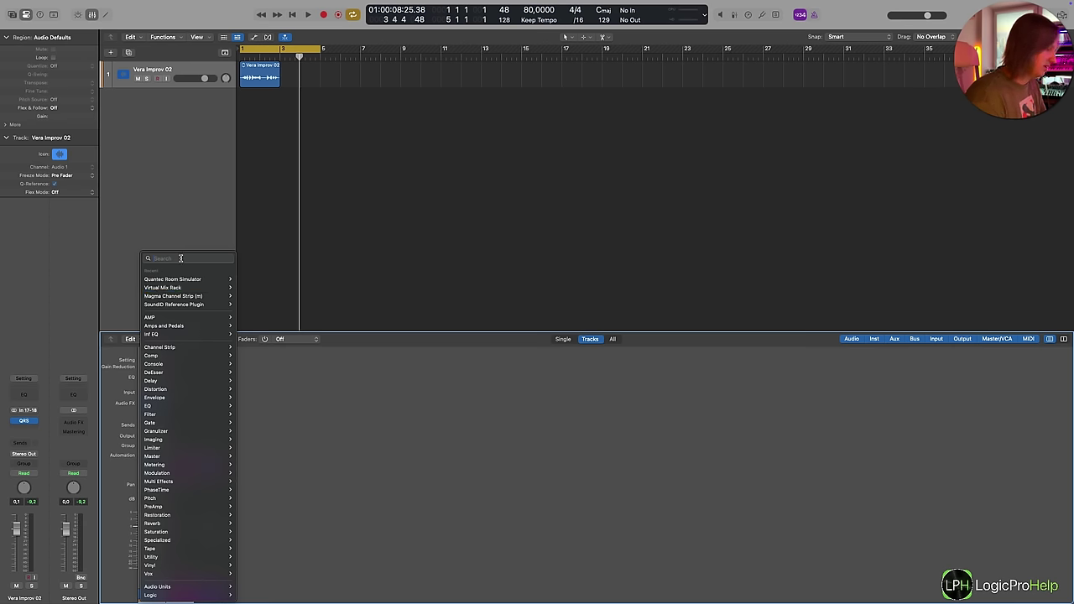
pyautogui.write('la-2')
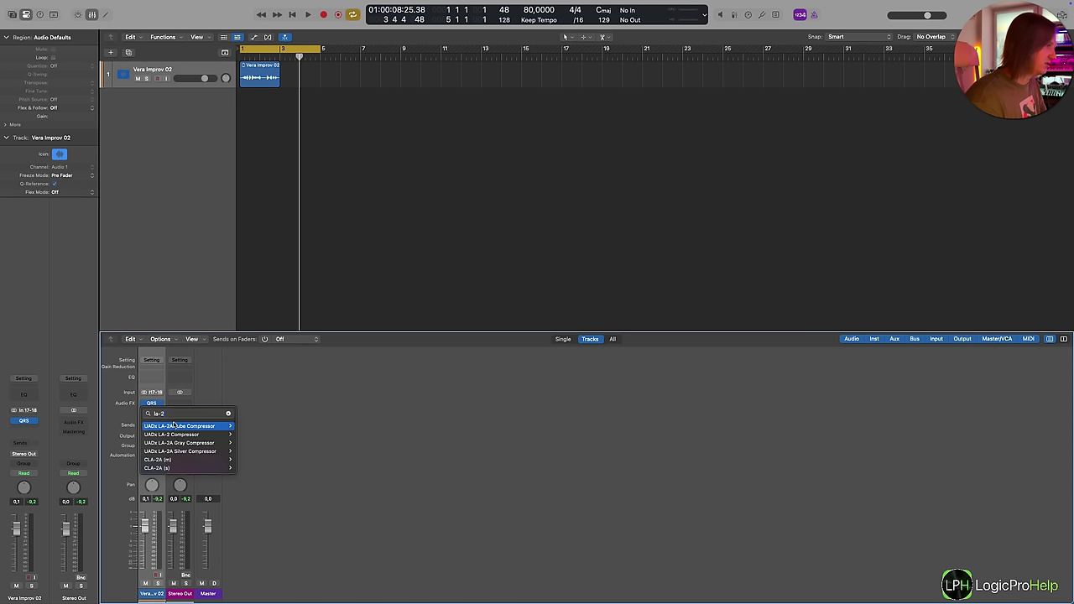
pyautogui.moveTo(166, 462)
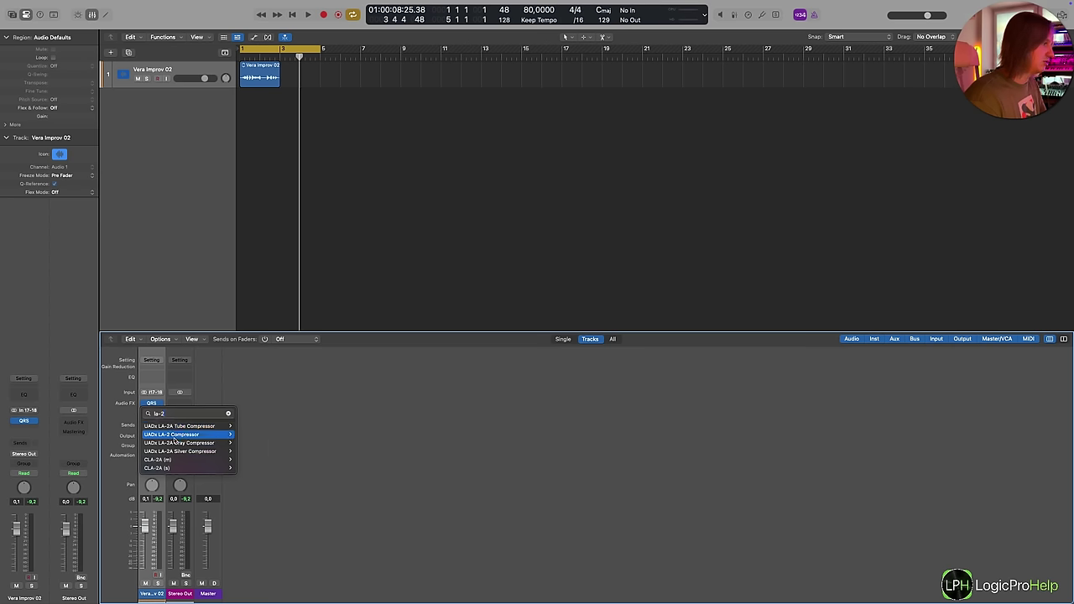
pyautogui.click(172, 435)
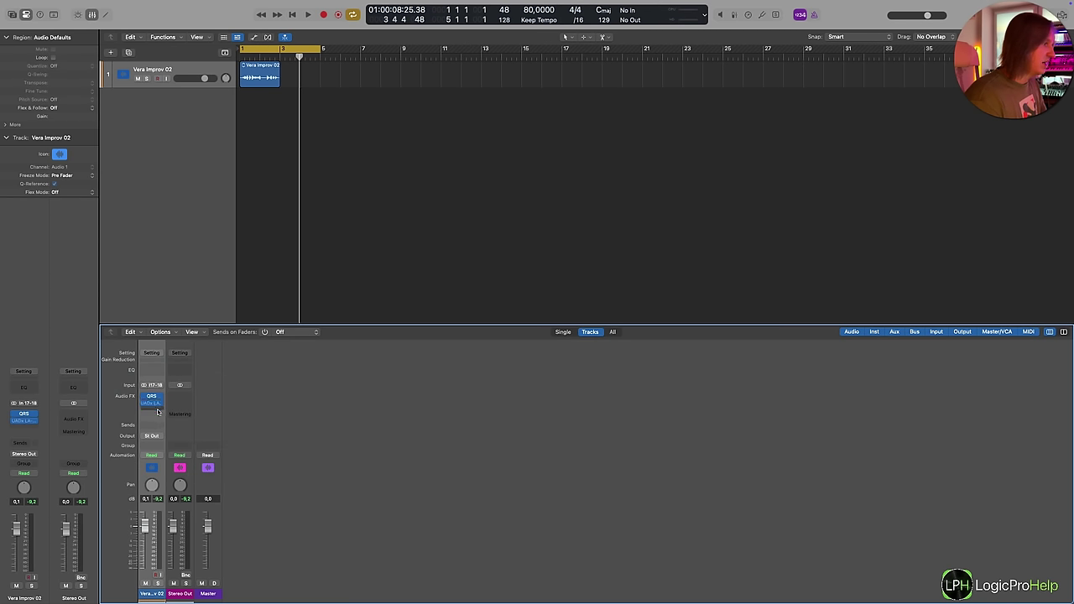
pyautogui.click(341, 427)
# Add six new audio tracks below the Vera Improv 02 track
pyautogui.click(199, 67)
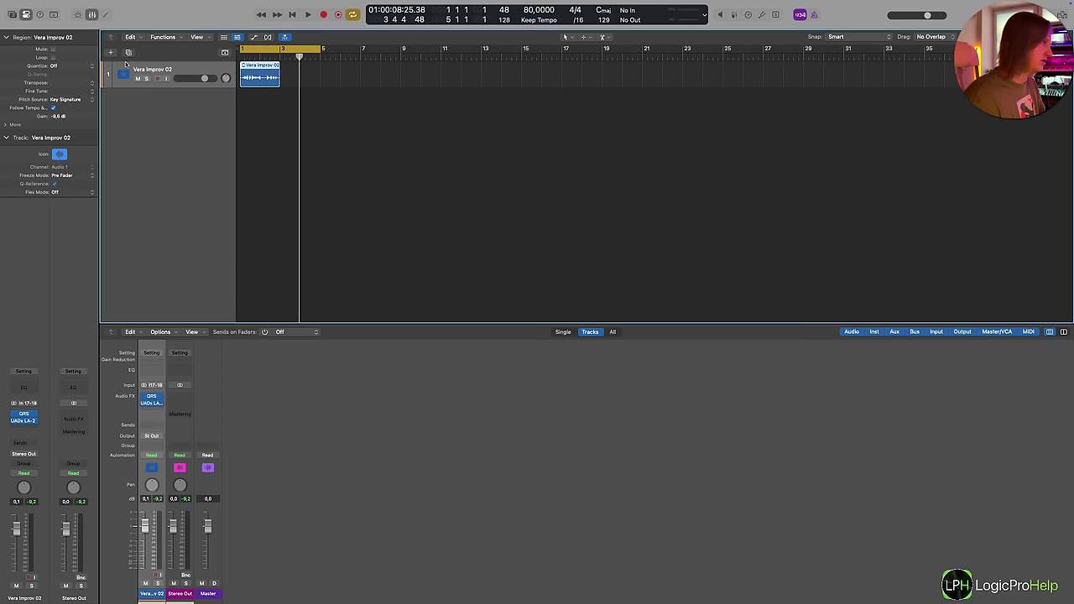
pyautogui.press('alt+super+a')
pyautogui.press('alt+super+a')
pyautogui.press('alt+super+a')
pyautogui.press('alt+super+a')
pyautogui.press('alt+super+a')
pyautogui.press('alt+super+a')
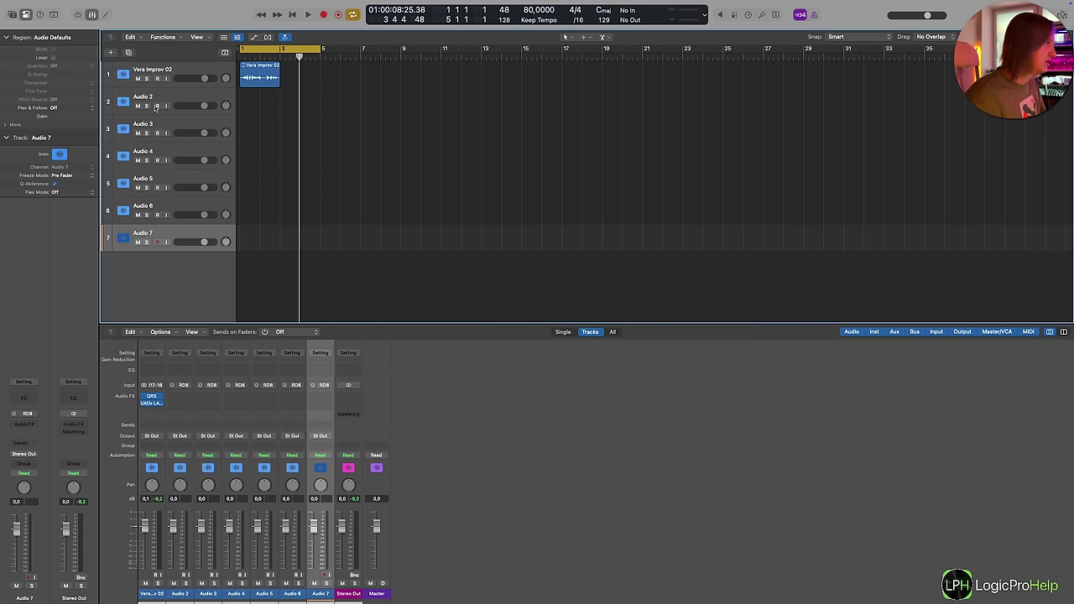
# Insert a Channel EQ on the Audio 3 track using the plug-in search, and move its window clear of the tracks
pyautogui.click(169, 130)
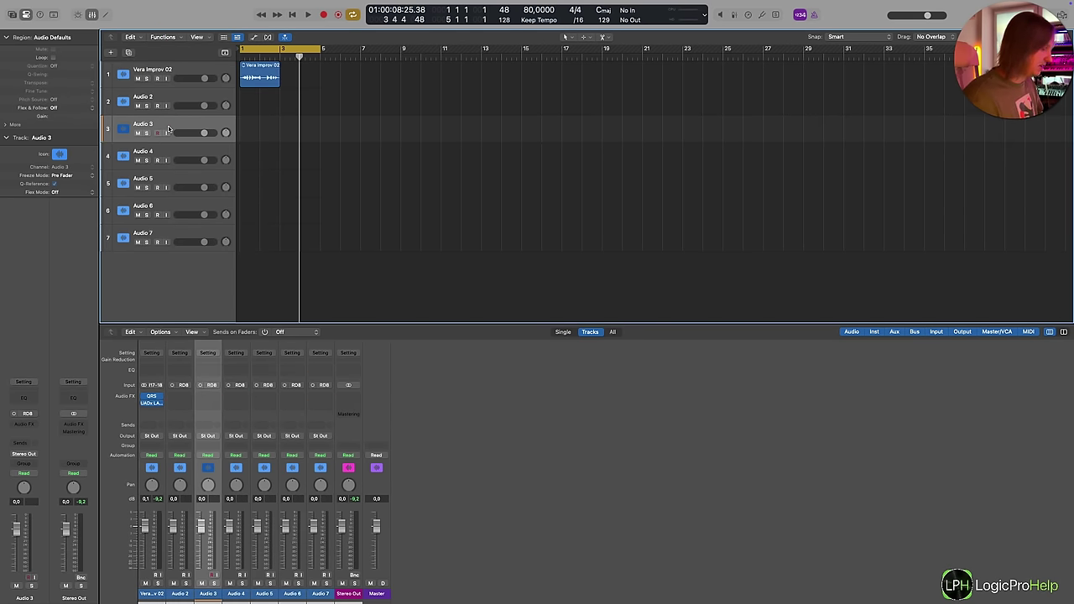
pyautogui.press('ctrl+super+p')
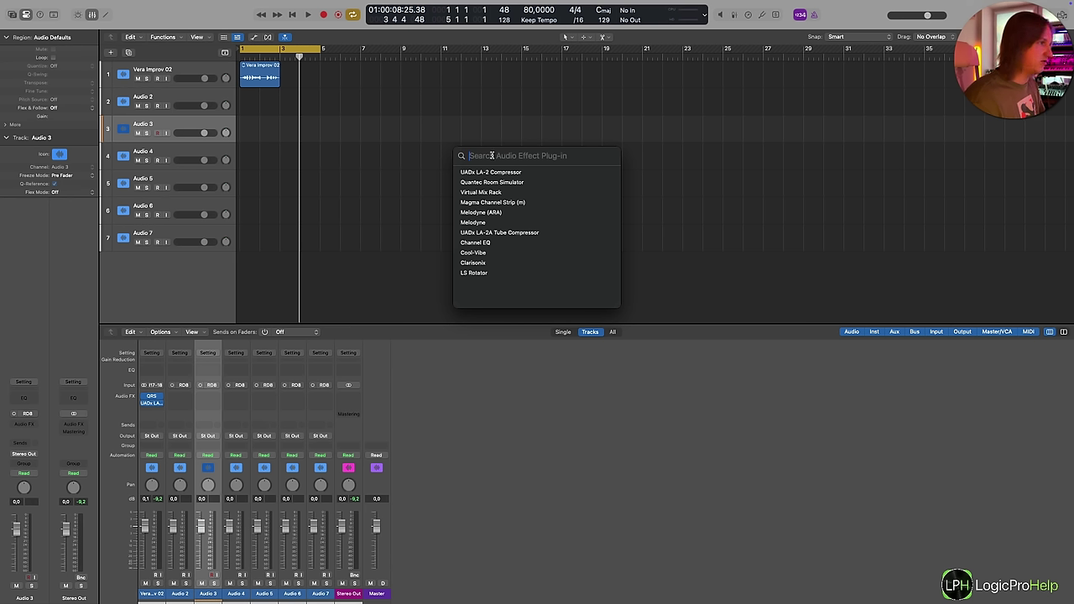
pyautogui.write('cha')
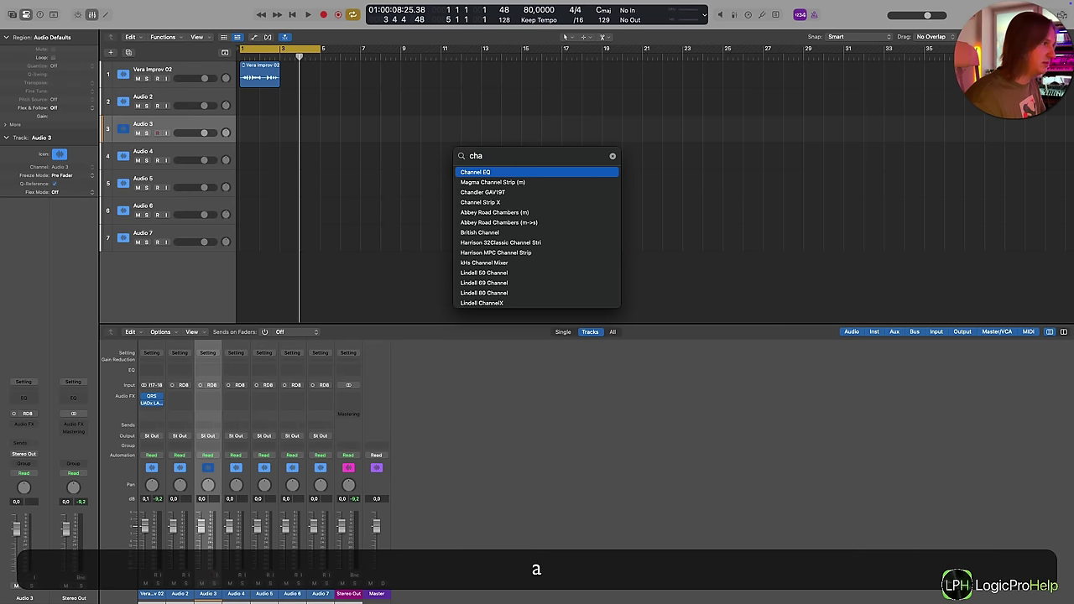
pyautogui.click(485, 174)
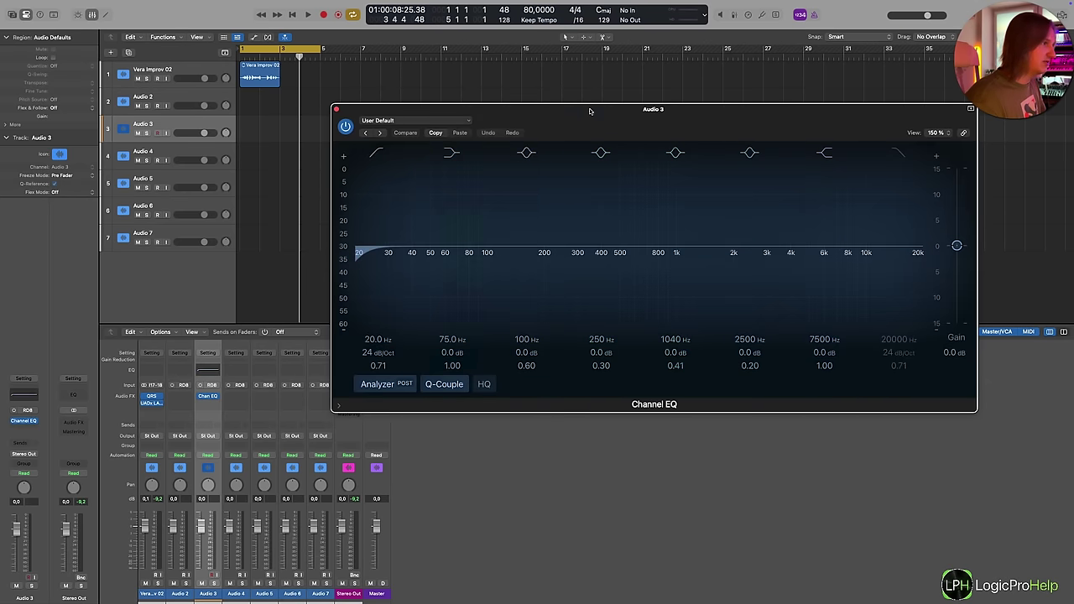
pyautogui.moveTo(590, 110); pyautogui.dragTo(614, 98)
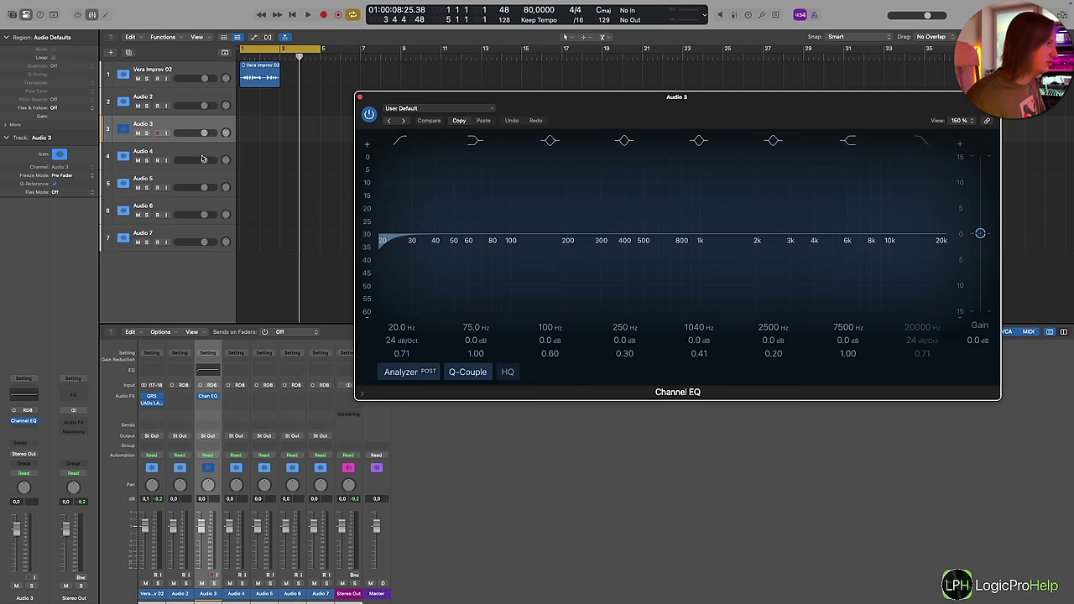
pyautogui.click(157, 132)
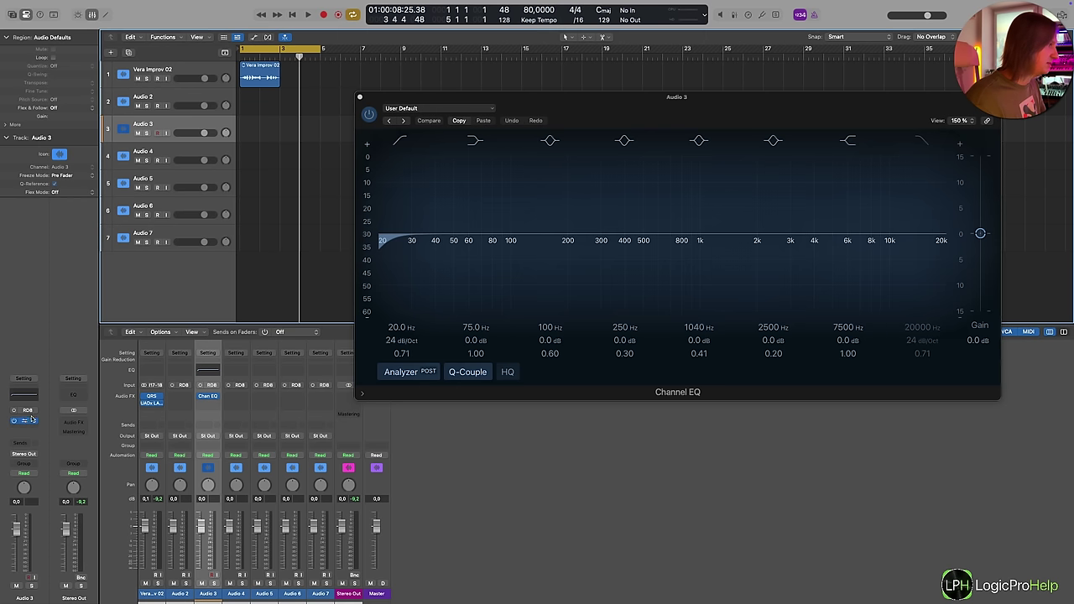
# Insert the UADx LA-2A Tube Compressor on the Audio 6 track using the plug-in search, and close both plug-in windows
pyautogui.click(147, 207)
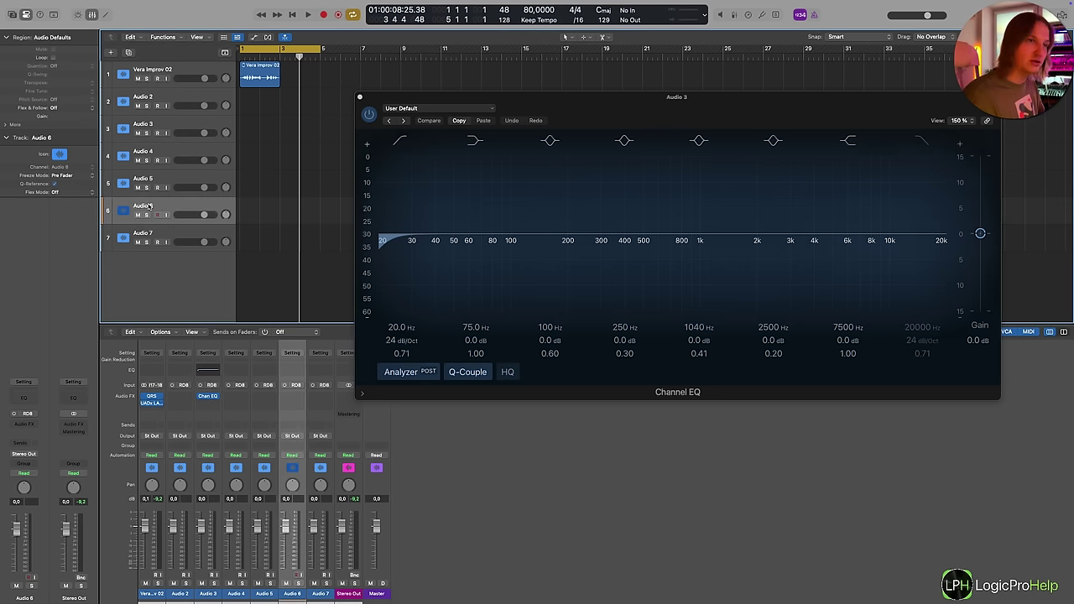
pyautogui.press('ctrl+super+p')
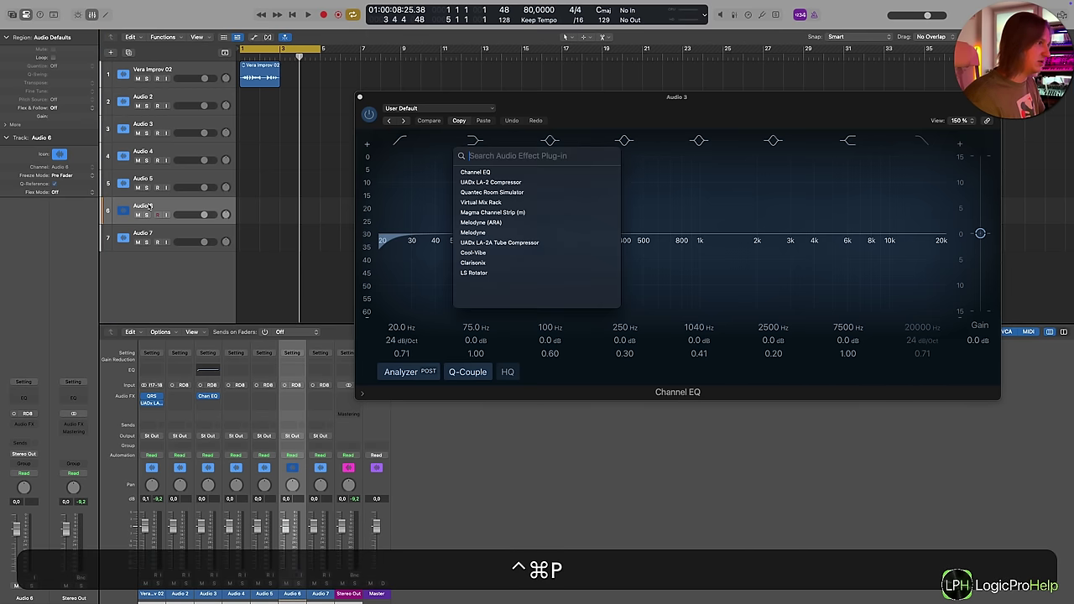
pyautogui.click(477, 243)
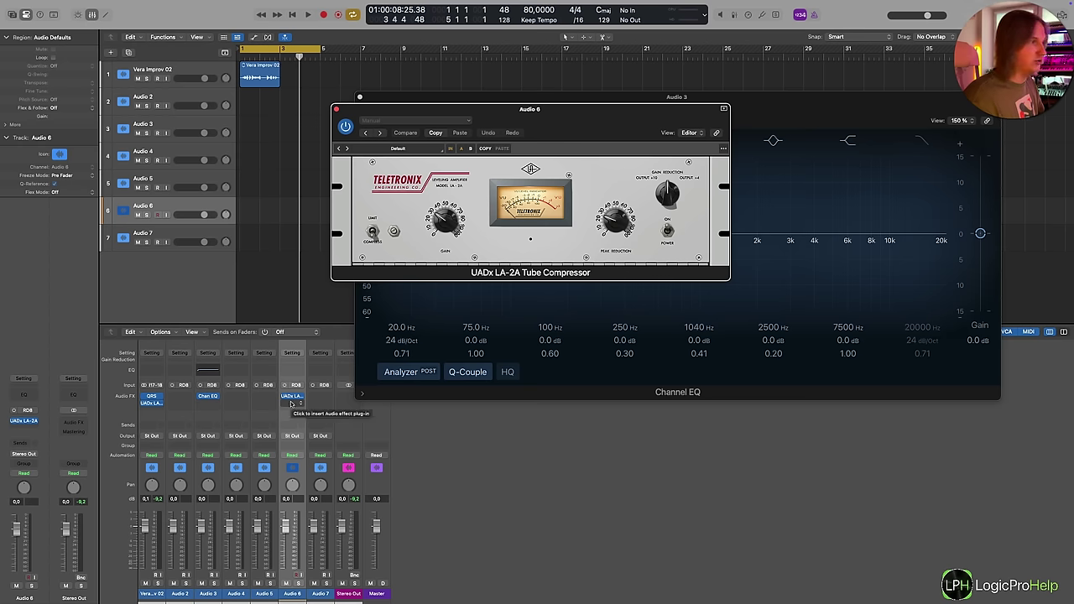
pyautogui.click(337, 110)
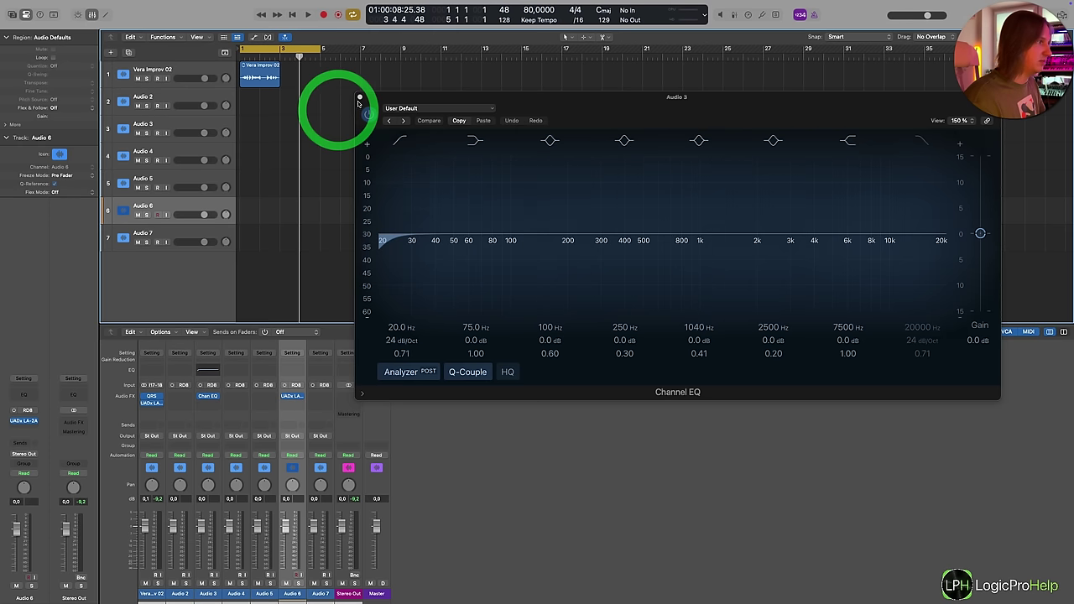
pyautogui.click(360, 97)
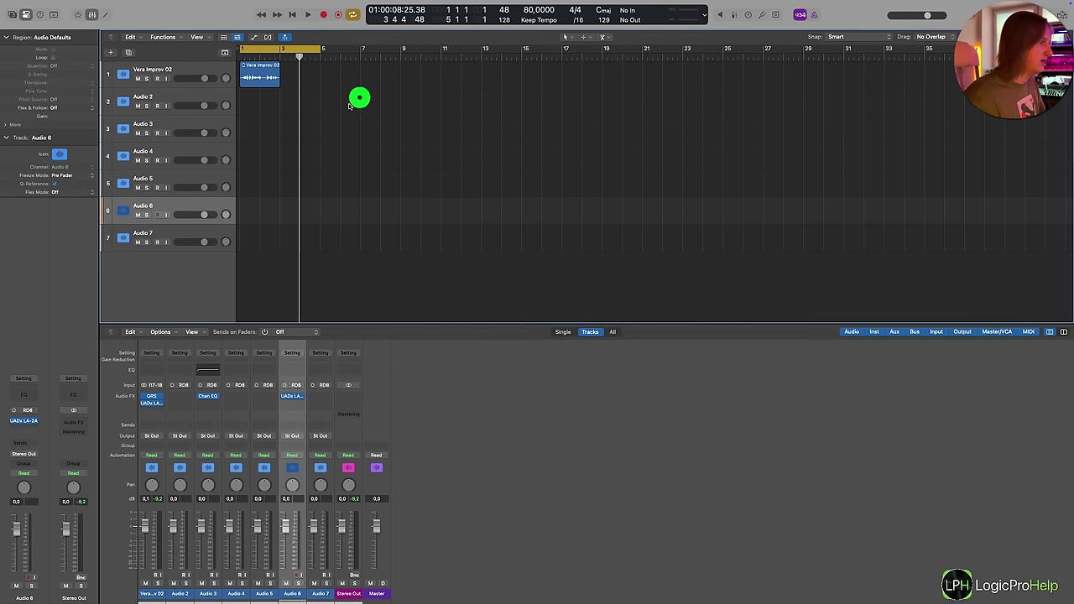
# Set the Audio 6 channel's input to Input 28 (RD6) by searching the input list for RD6
pyautogui.click(298, 386)
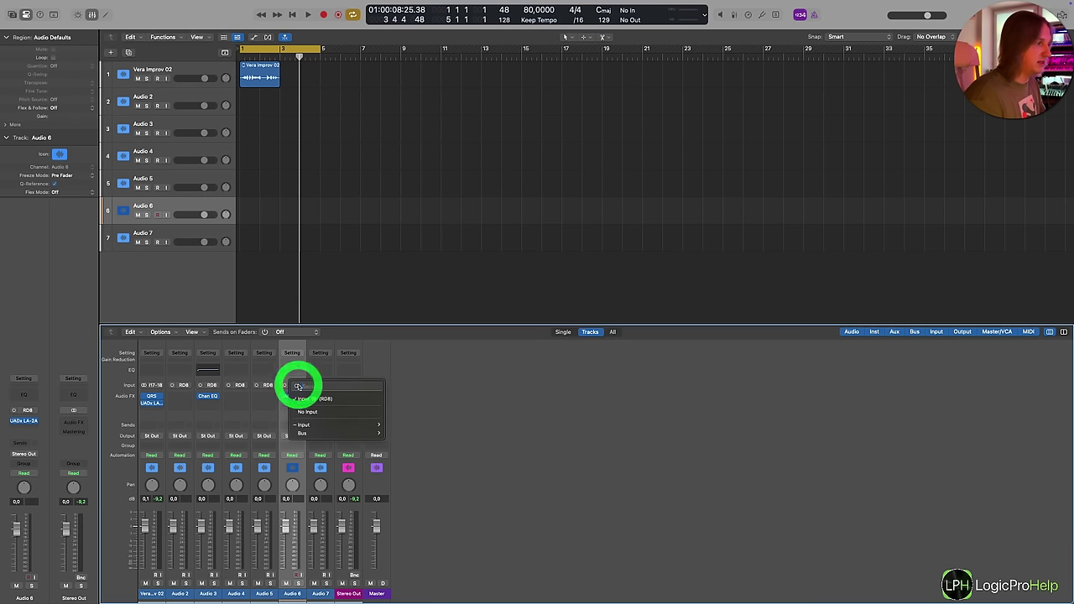
pyautogui.moveTo(303, 425)
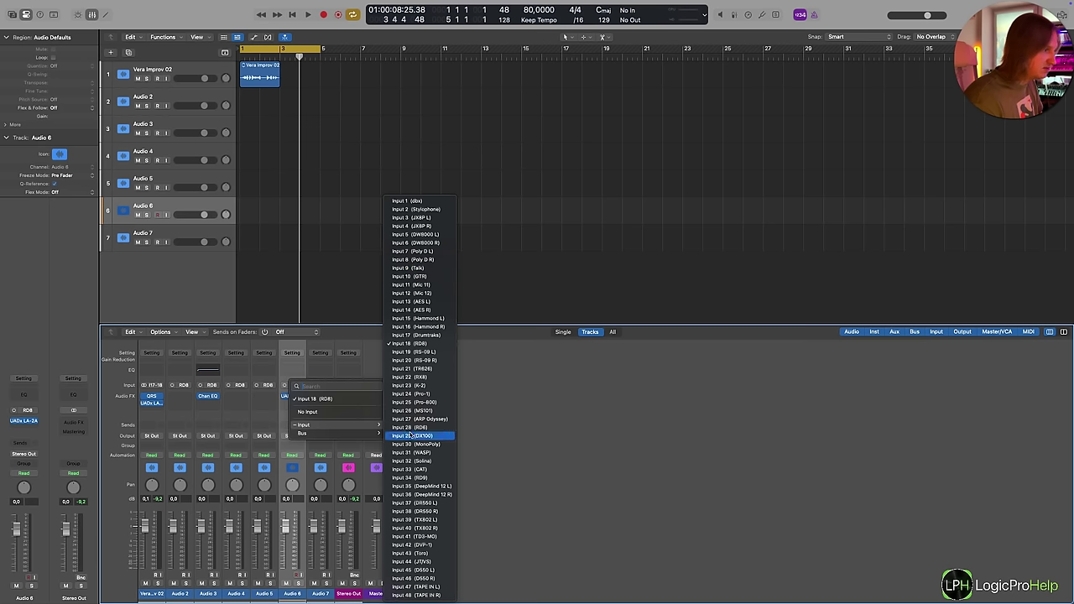
pyautogui.click(319, 386)
pyautogui.write('RD6')
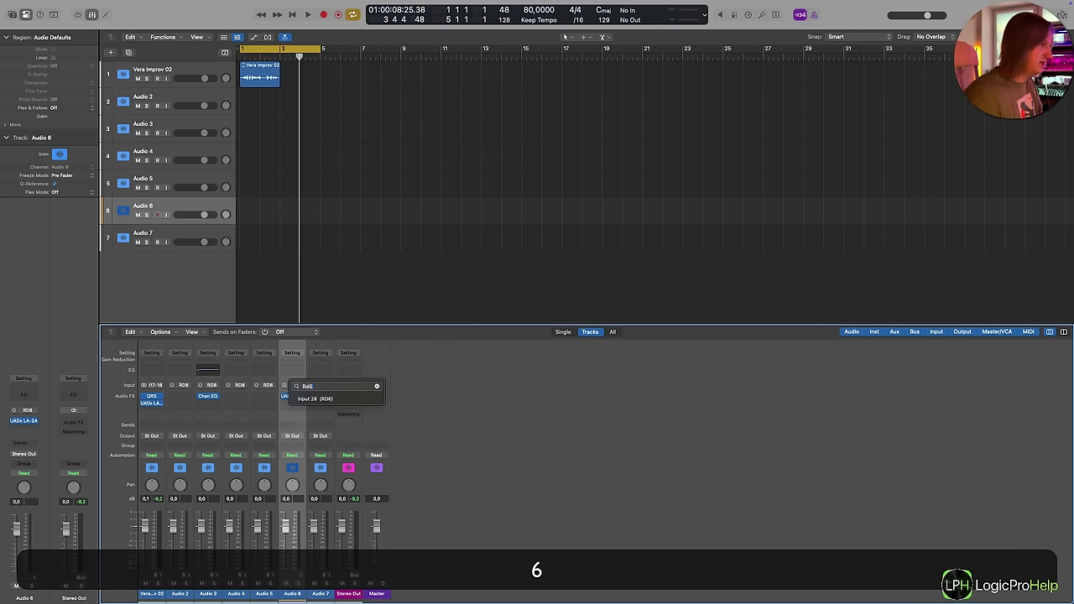
pyautogui.click(312, 398)
pyautogui.moveTo(279, 398); pyautogui.dragTo(294, 393)
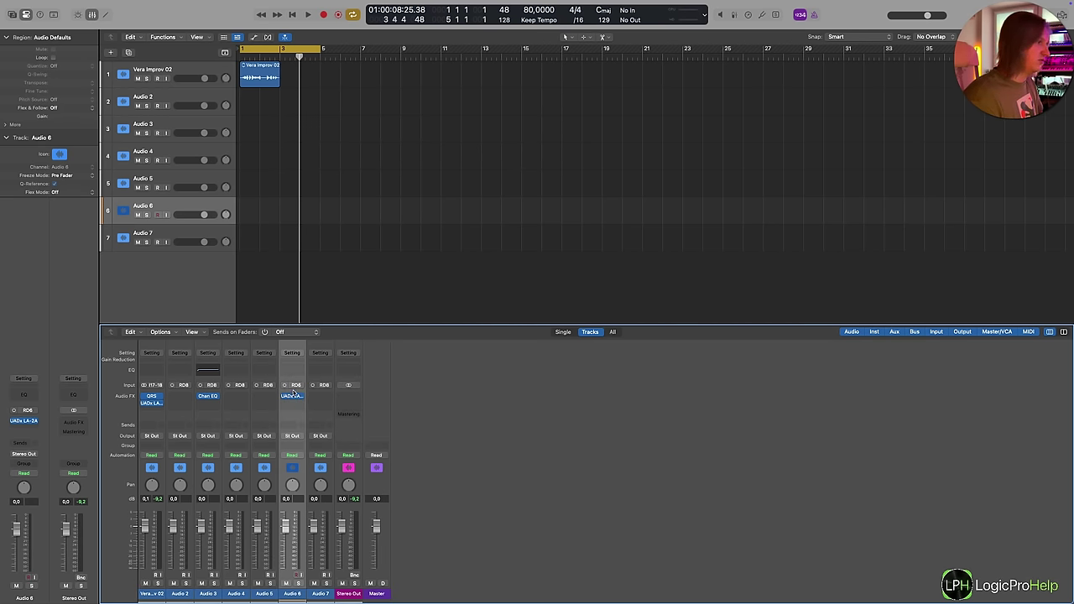
# Route the Audio 6 channel's output to Bus 56 by searching the output list for bus 56, and review the new routing
pyautogui.click(292, 436)
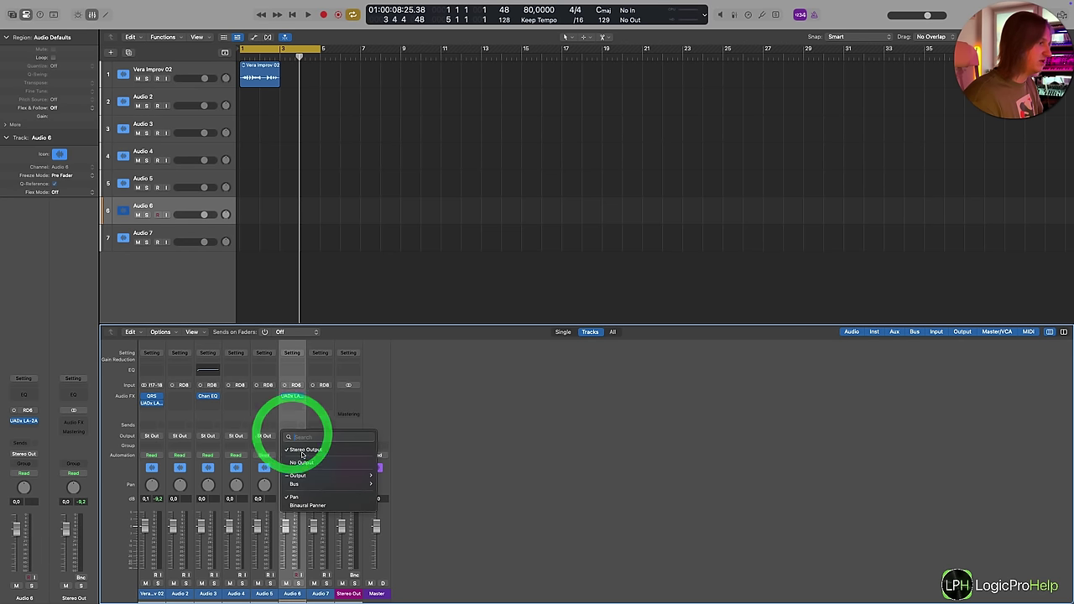
pyautogui.moveTo(300, 476)
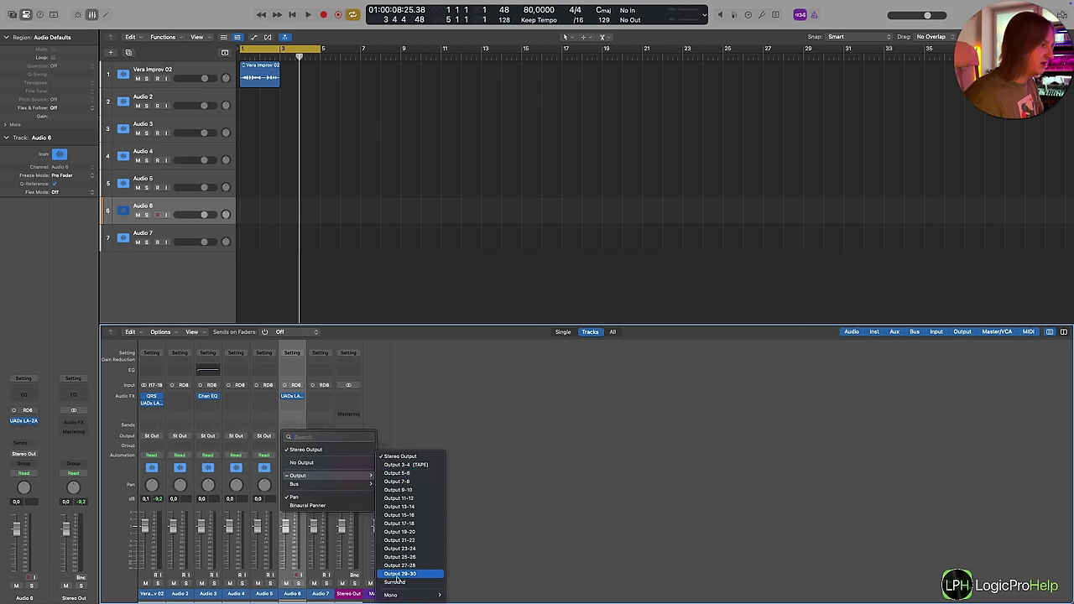
pyautogui.click(301, 436)
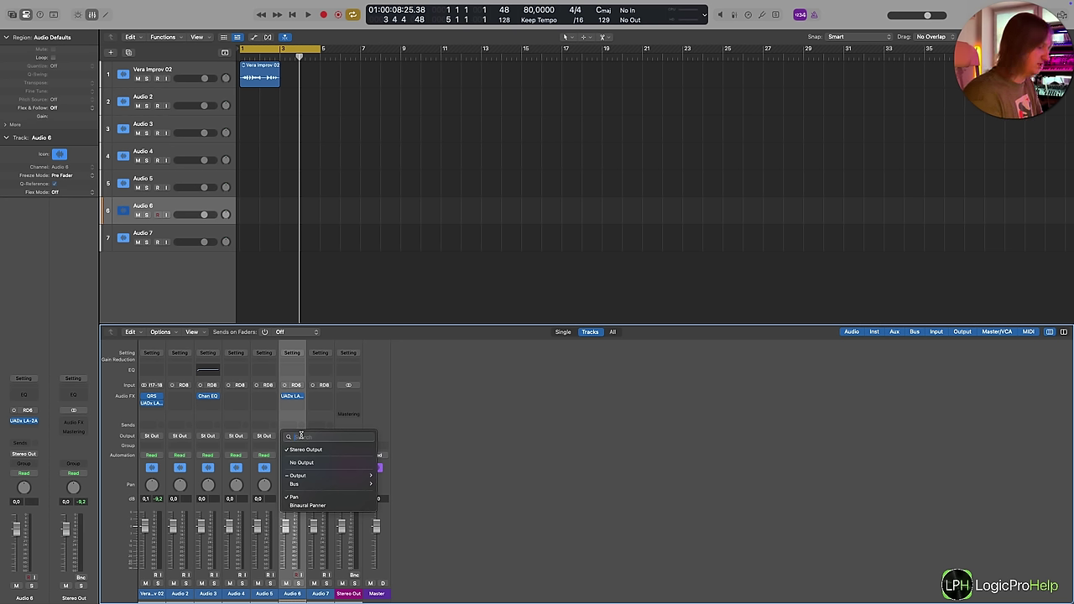
pyautogui.write('bus 56')
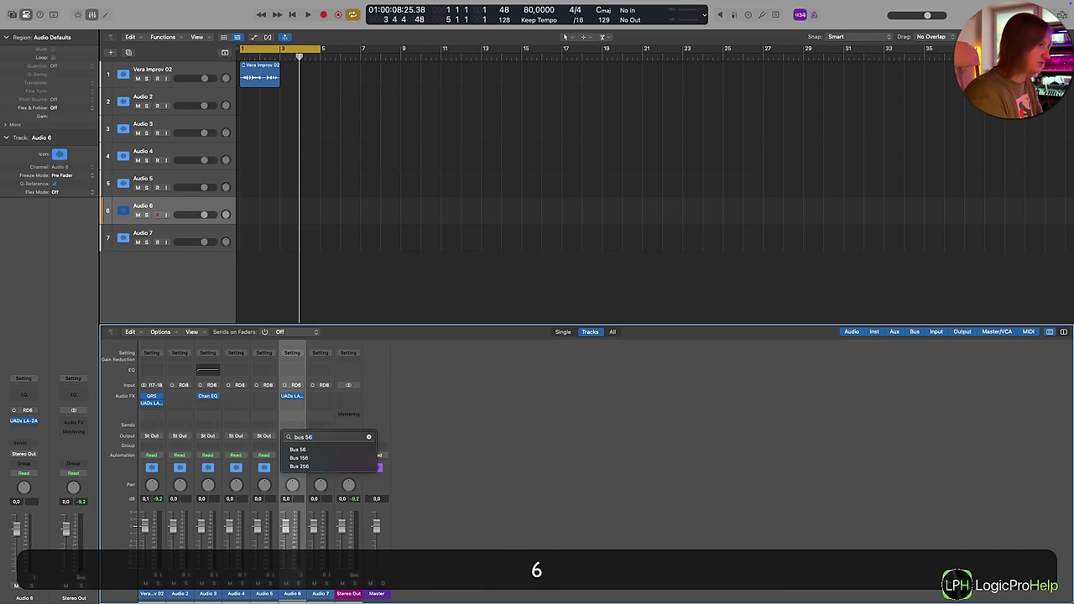
pyautogui.click(314, 449)
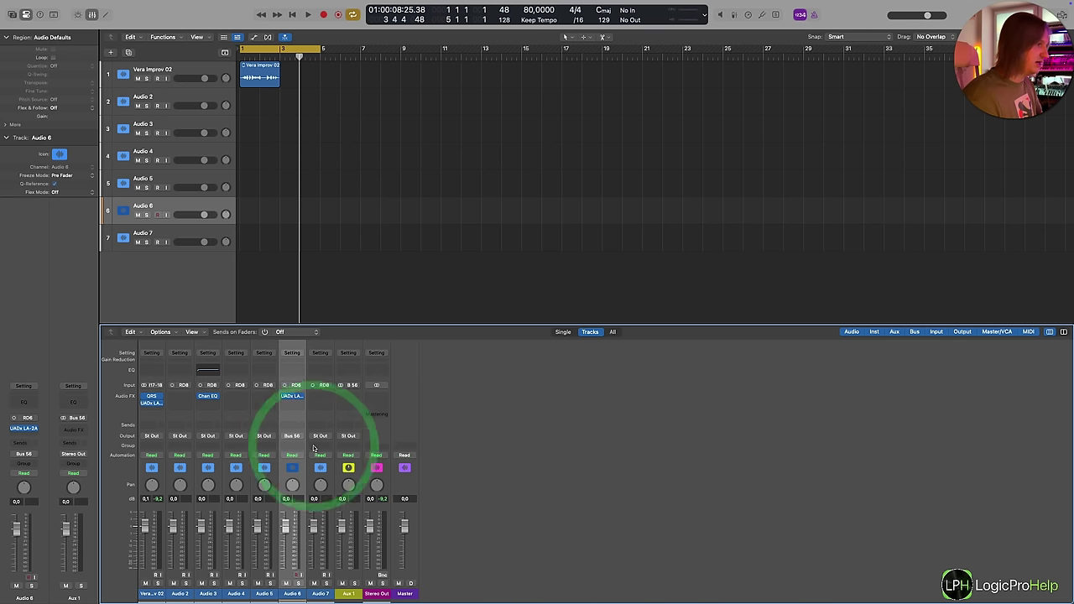
pyautogui.click(349, 589)
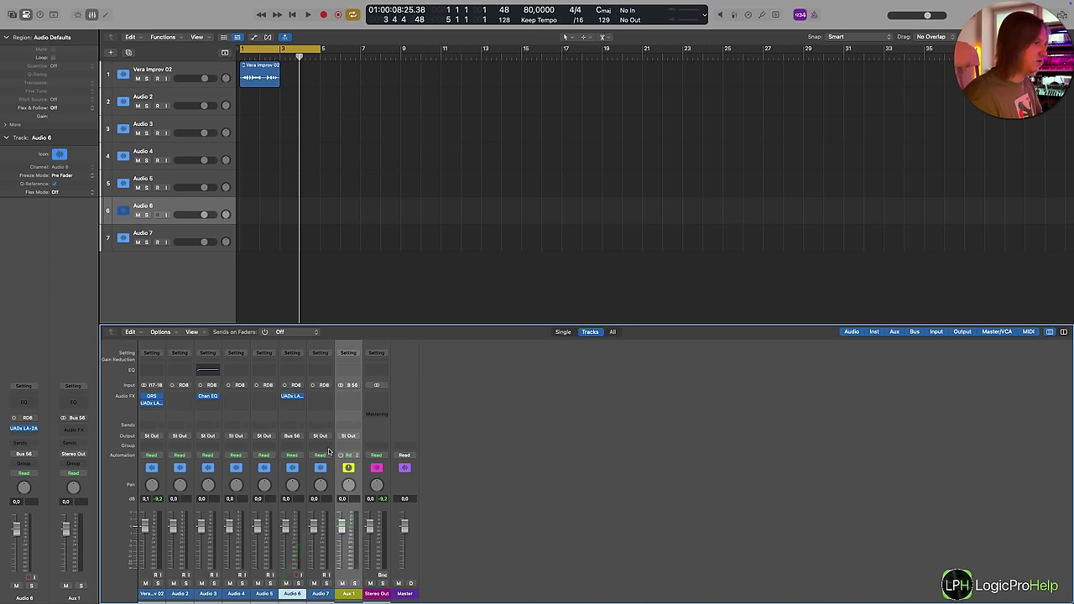
pyautogui.click(292, 435)
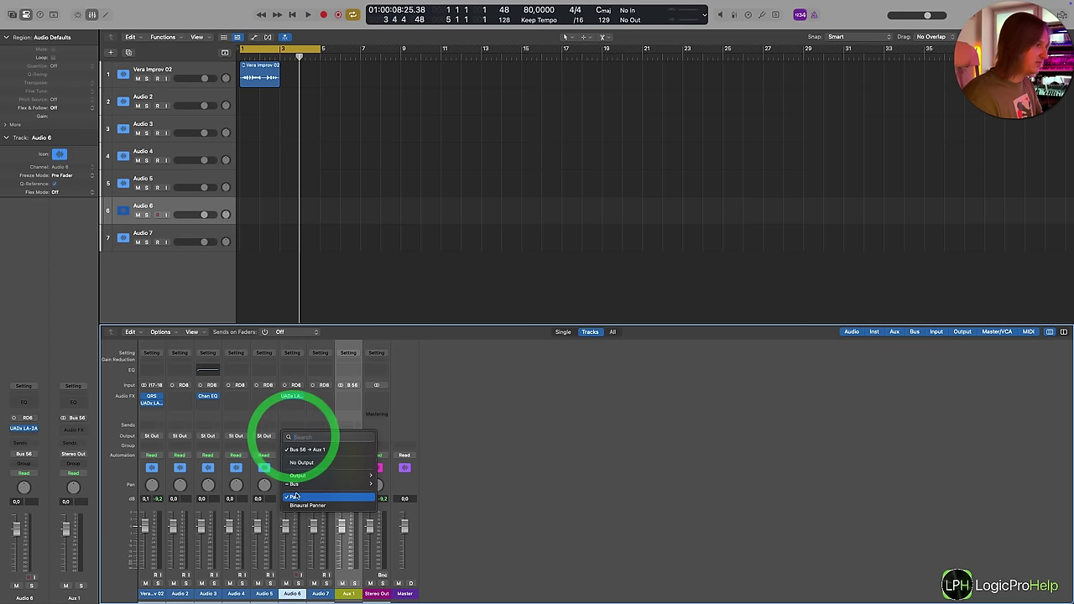
pyautogui.moveTo(328, 487)
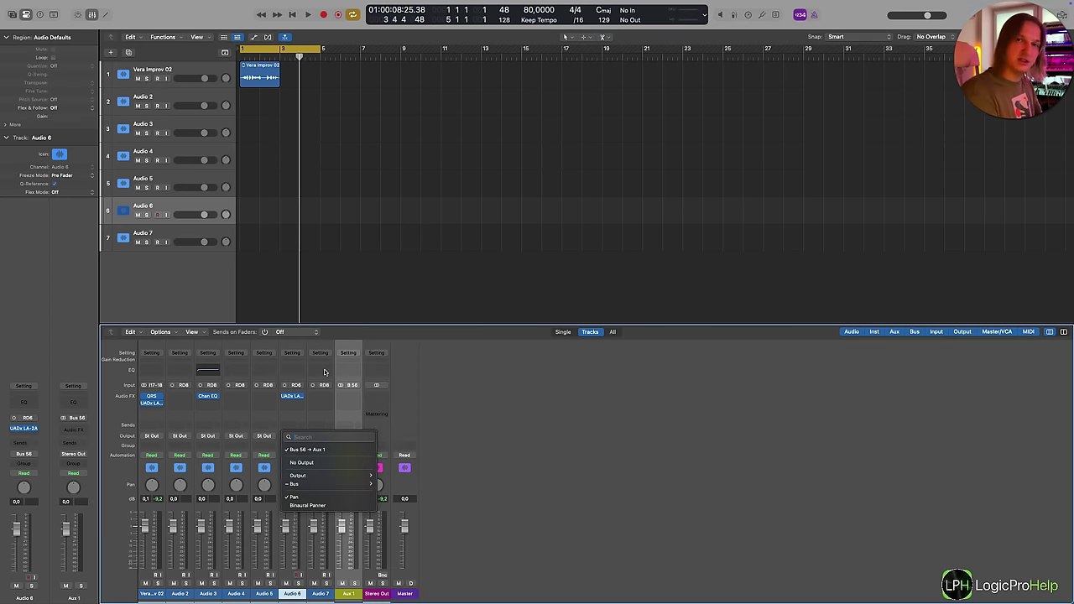
pyautogui.click(465, 396)
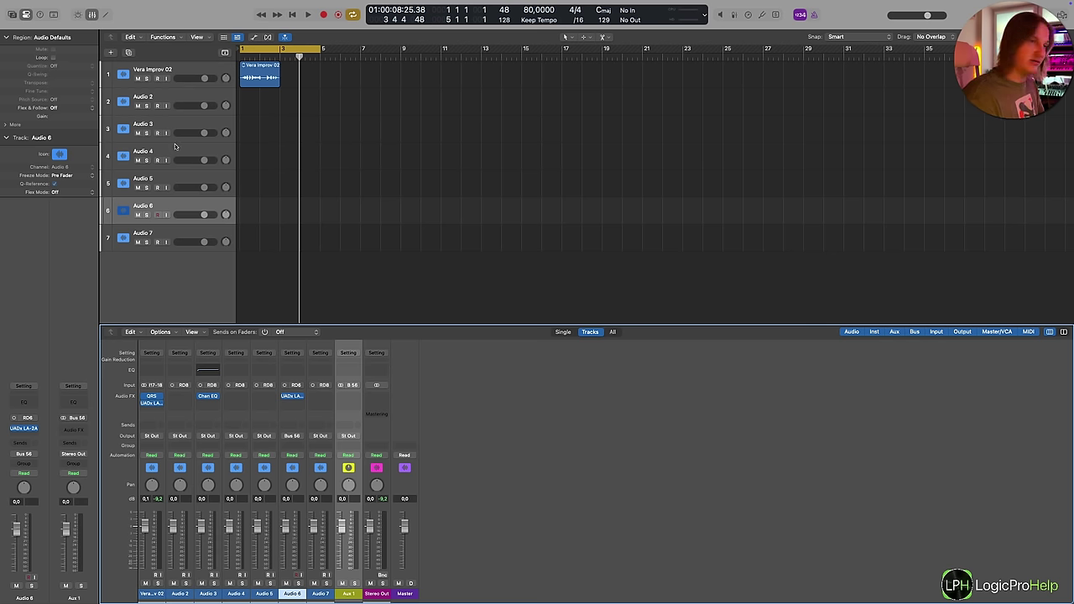
# Move the Audio 5 track directly below Vera Improv 02, and move its channel strip in the Mixer to between Audio 6 and Audio 7
pyautogui.click(174, 189)
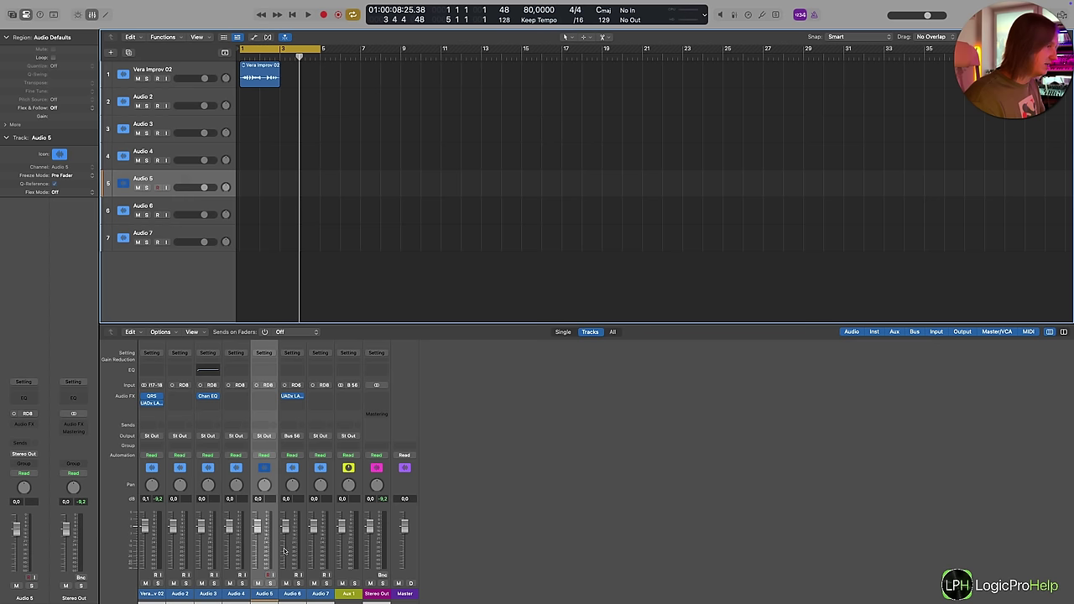
pyautogui.moveTo(168, 179); pyautogui.dragTo(168, 92)
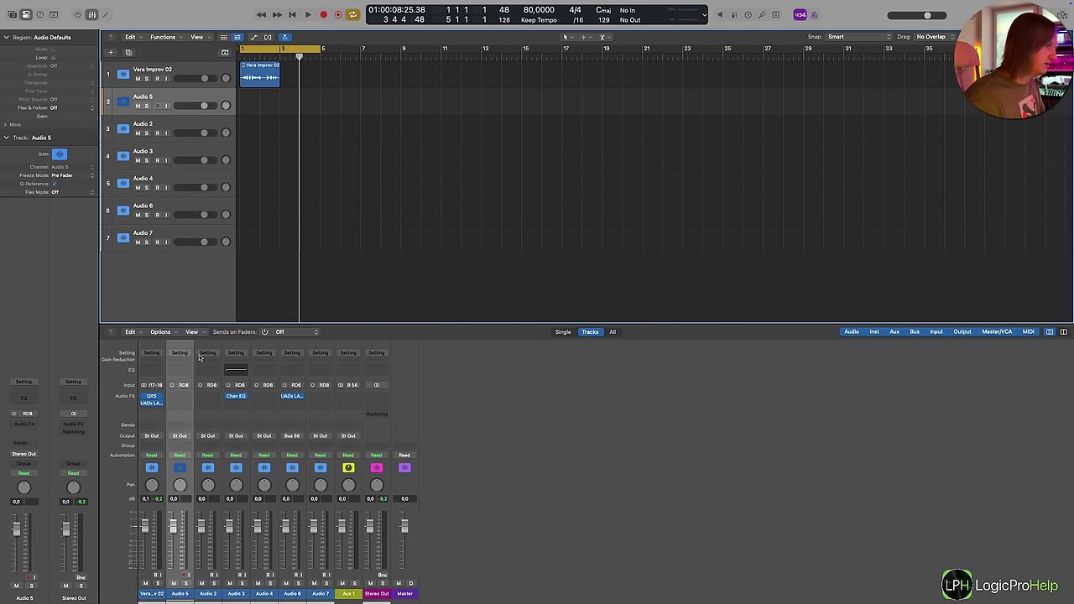
pyautogui.click(178, 416)
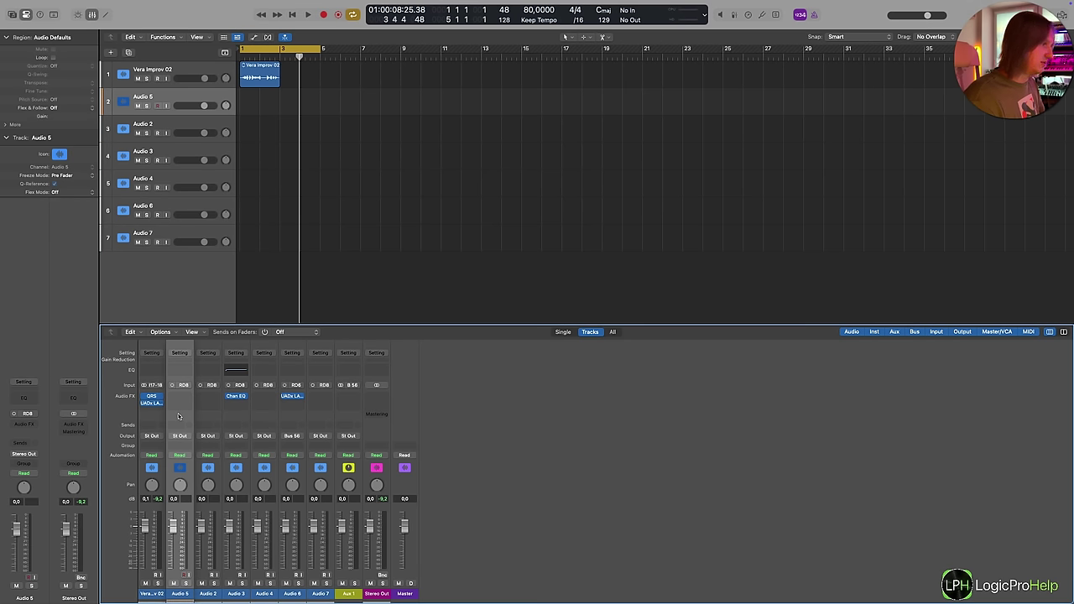
pyautogui.moveTo(178, 417); pyautogui.dragTo(297, 422)
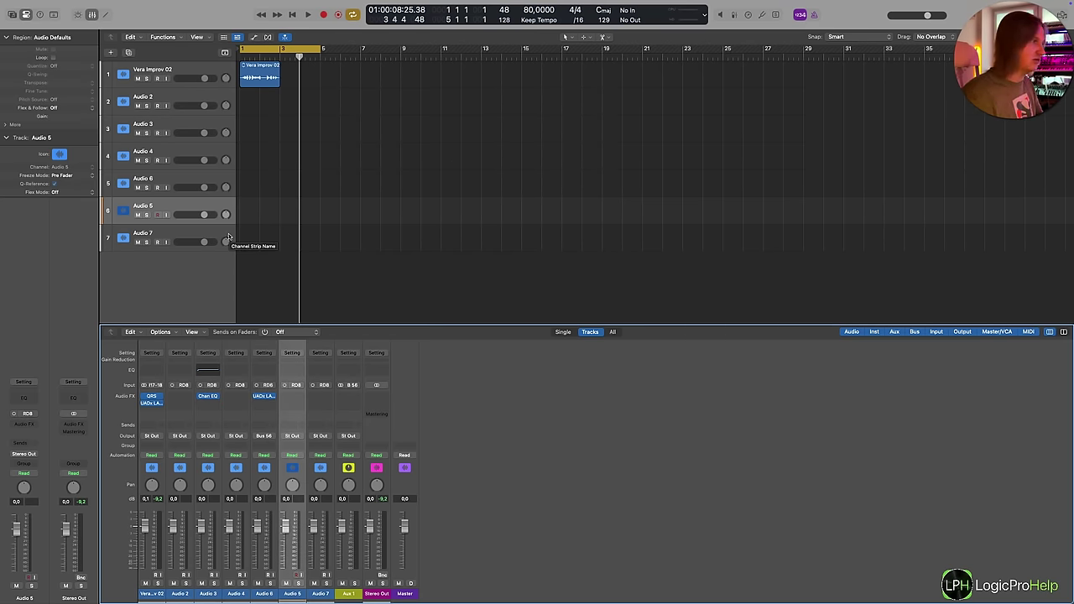
# Move the Audio 6 track to just below Audio 3, and shift both channel strips together to before Audio 2 in the Mixer
pyautogui.moveTo(174, 134); pyautogui.dragTo(172, 159)
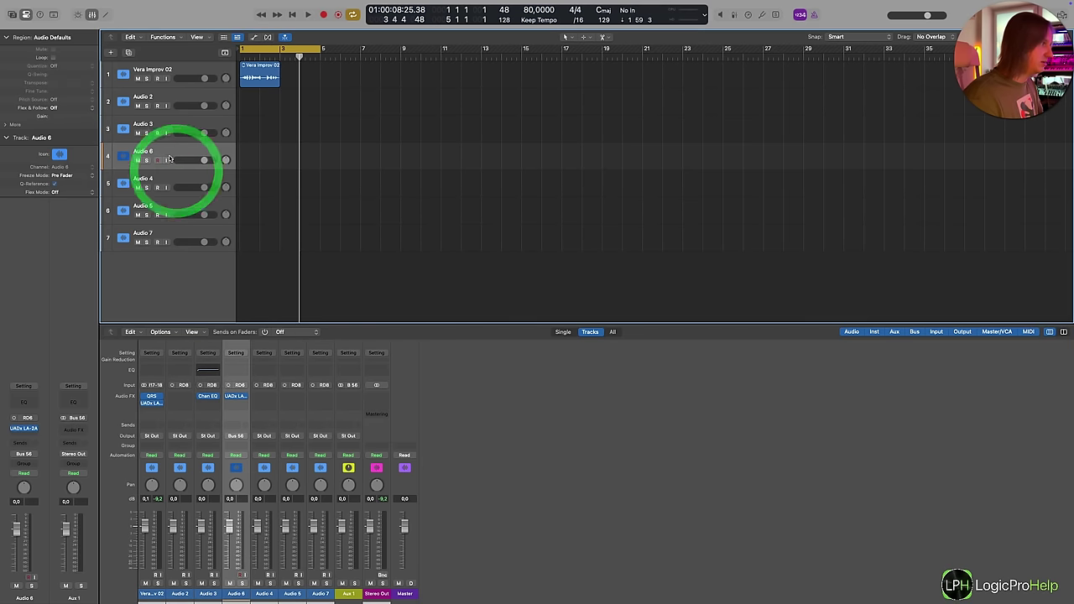
pyautogui.moveTo(226, 417)
pyautogui.mouseDown()
pyautogui.moveTo(183, 417)
pyautogui.moveTo(235, 418)
pyautogui.mouseUp()
pyautogui.click(236, 418)
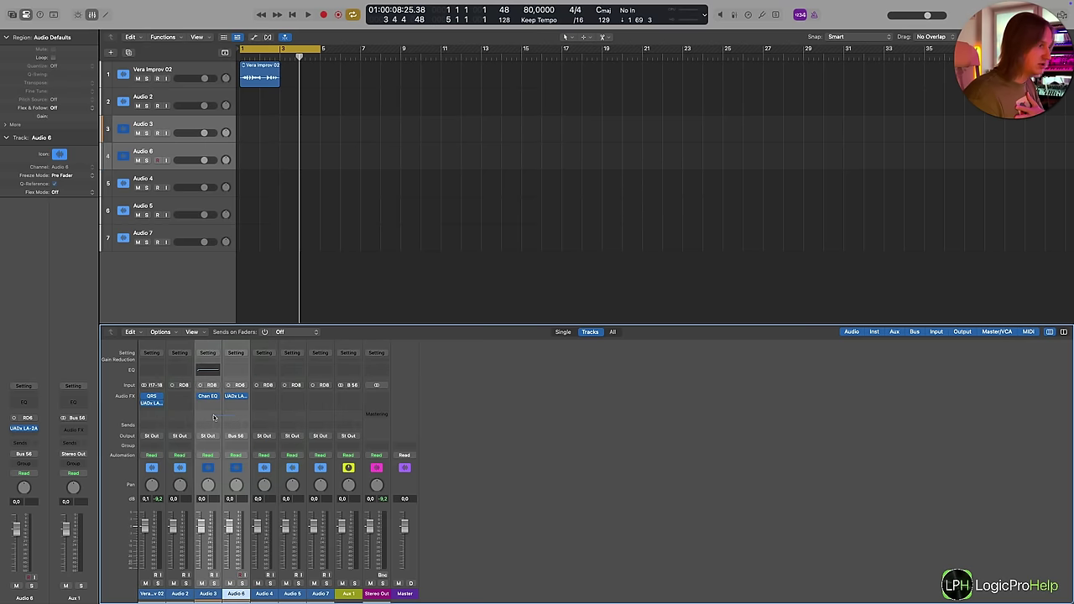
pyautogui.click(214, 417)
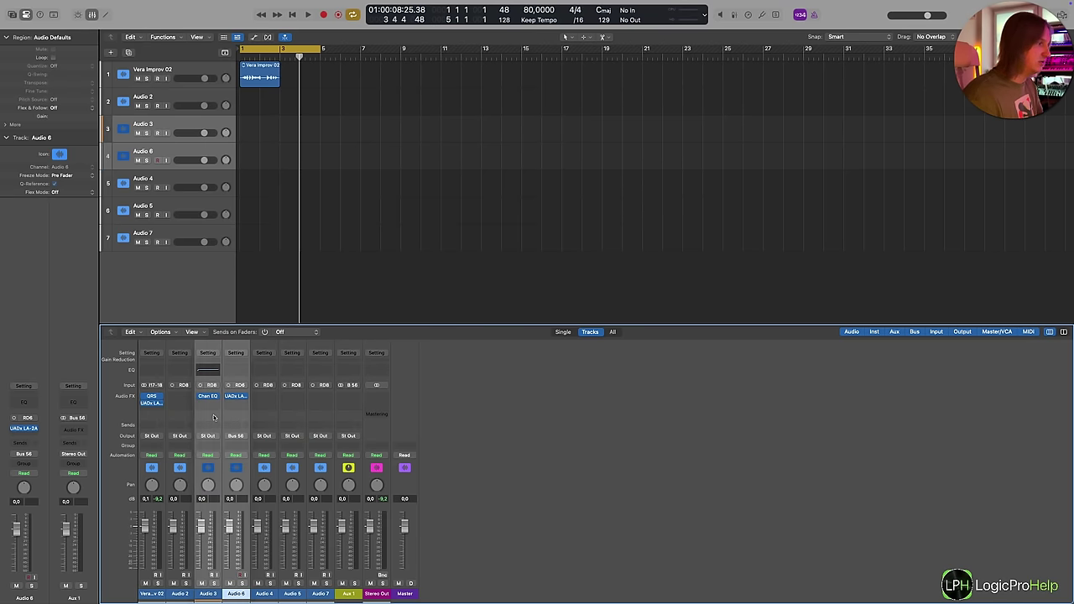
pyautogui.moveTo(214, 417); pyautogui.dragTo(212, 418)
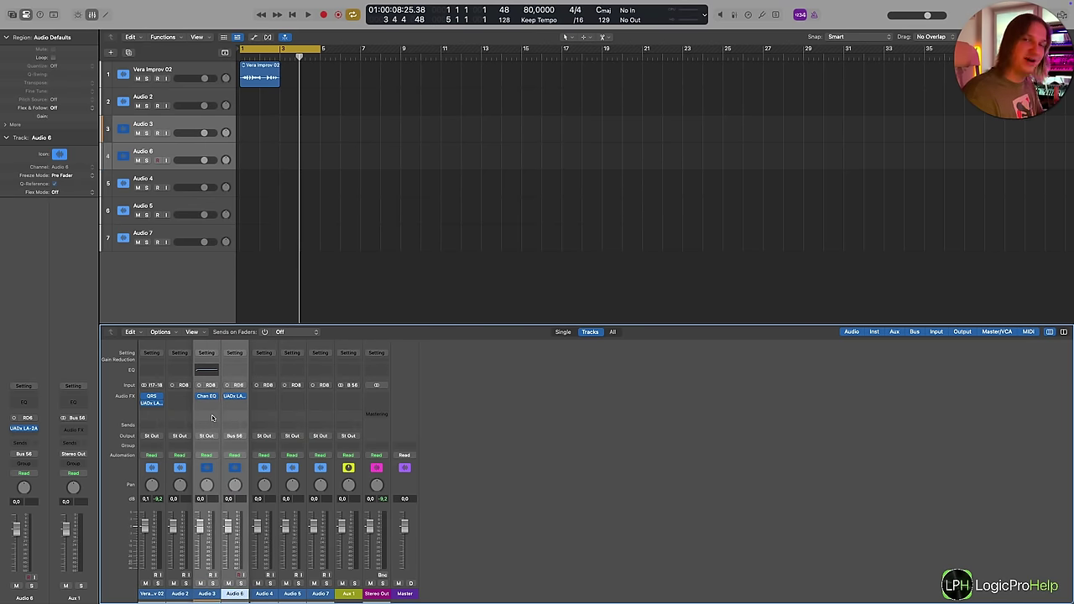
pyautogui.moveTo(213, 417); pyautogui.dragTo(188, 419)
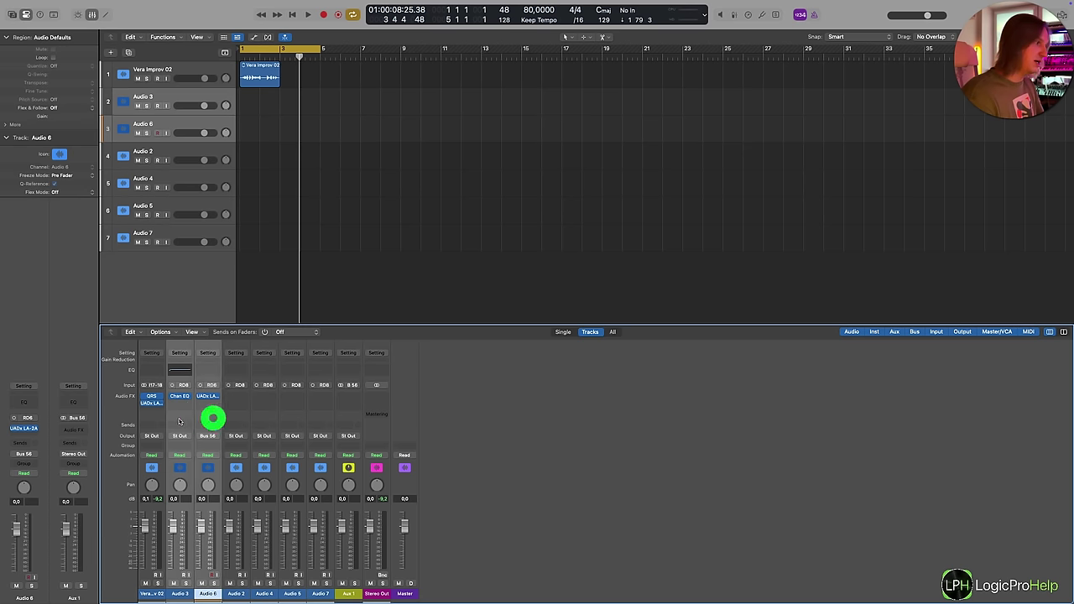
# Move the Audio 3 and Audio 6 channel strips together past Audio 5, and return them to just after Audio 2
pyautogui.click(218, 417)
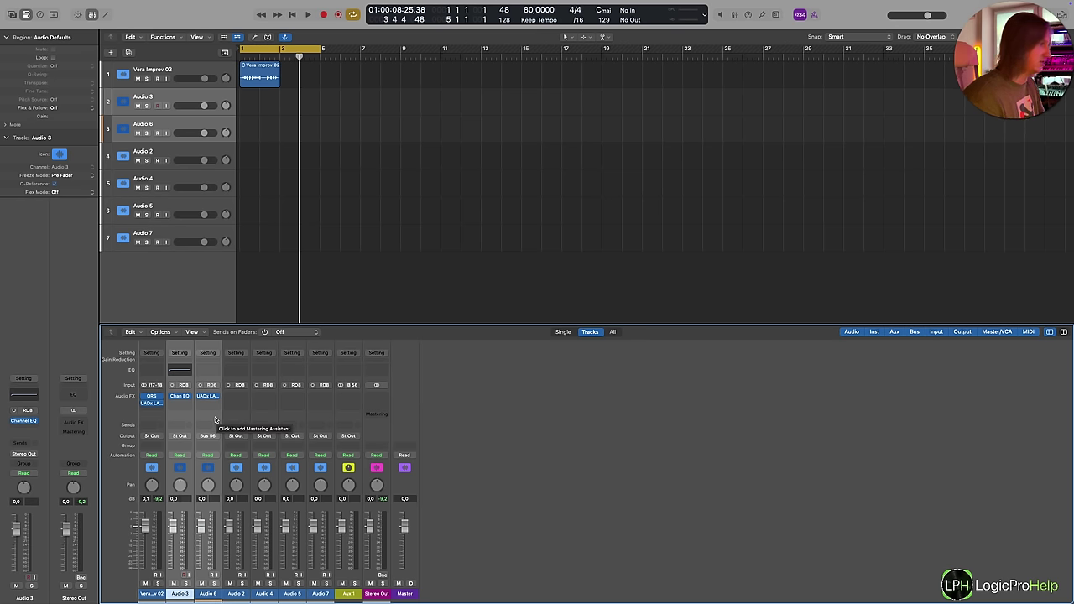
pyautogui.moveTo(199, 418); pyautogui.dragTo(293, 422)
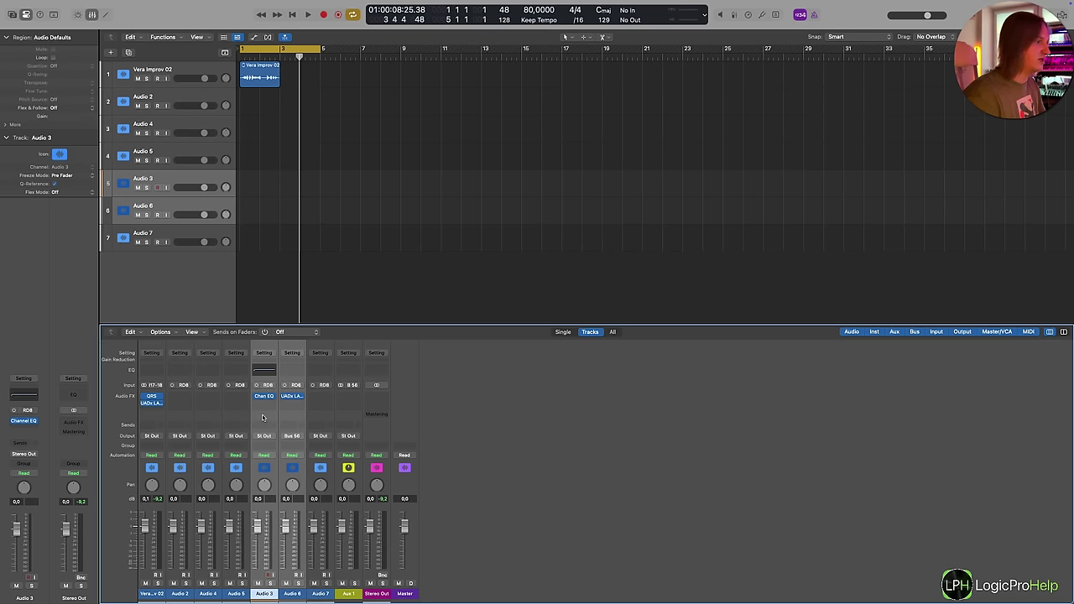
pyautogui.moveTo(252, 417); pyautogui.dragTo(210, 416)
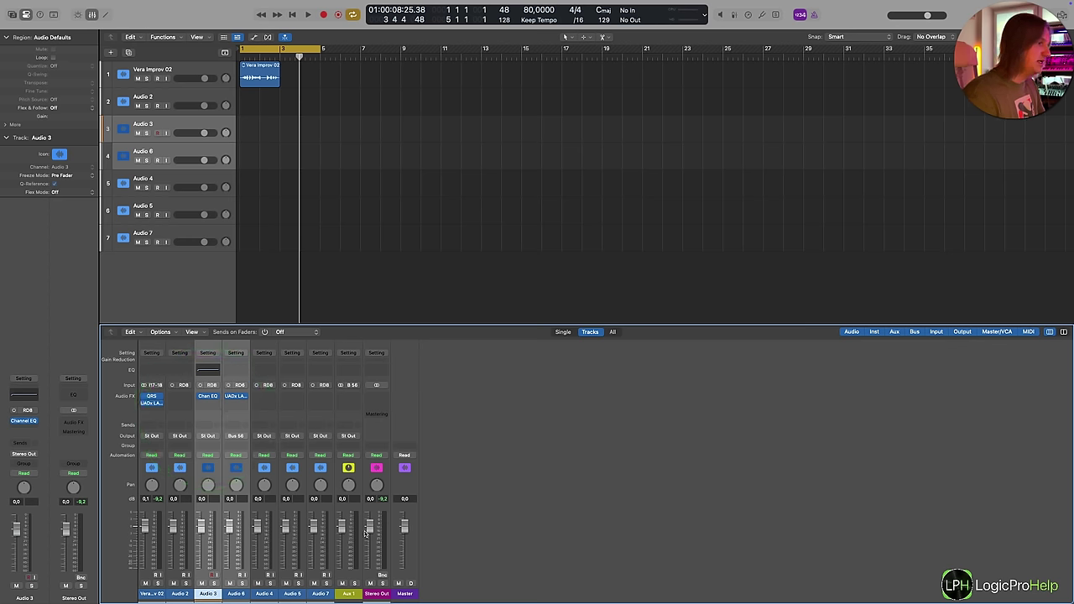
# Add Aux 1 to the track list by moving its channel strip between Audio 2 and Audio 3 in the Mixer
pyautogui.click(344, 597)
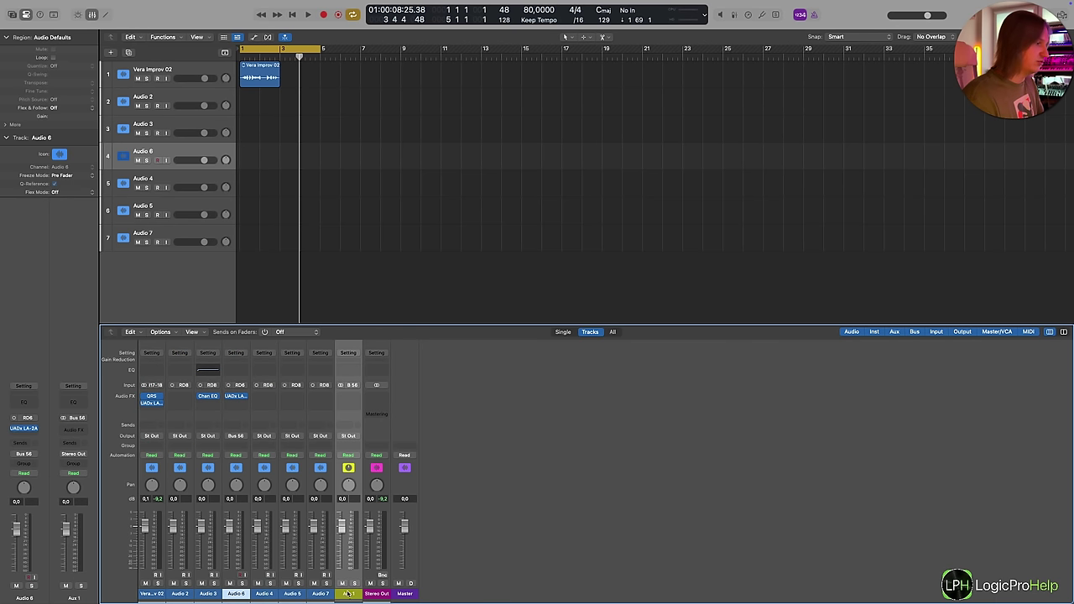
pyautogui.rightClick(348, 595)
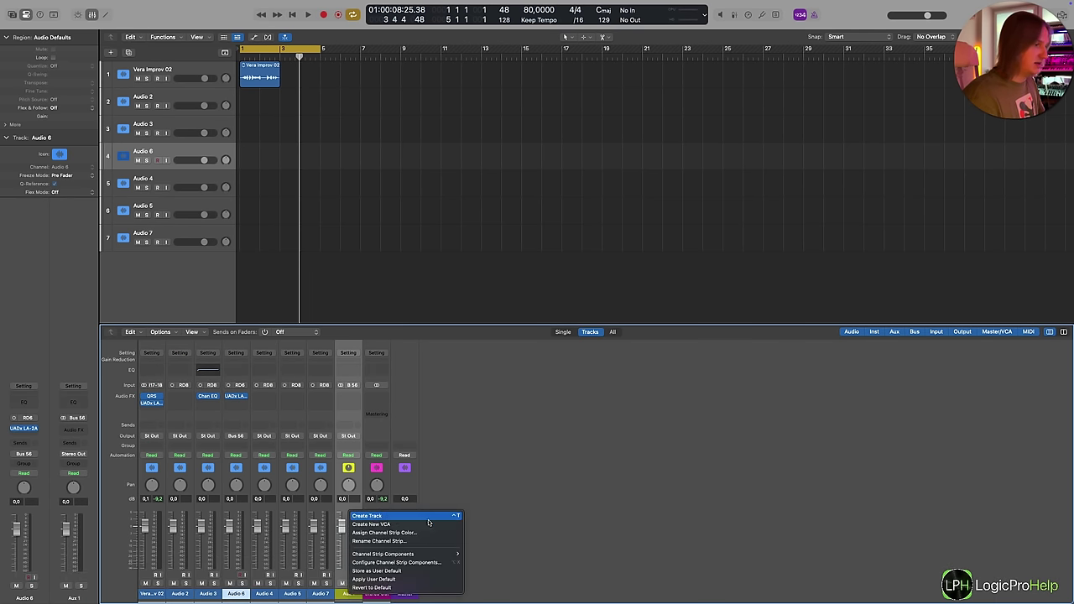
pyautogui.click(494, 473)
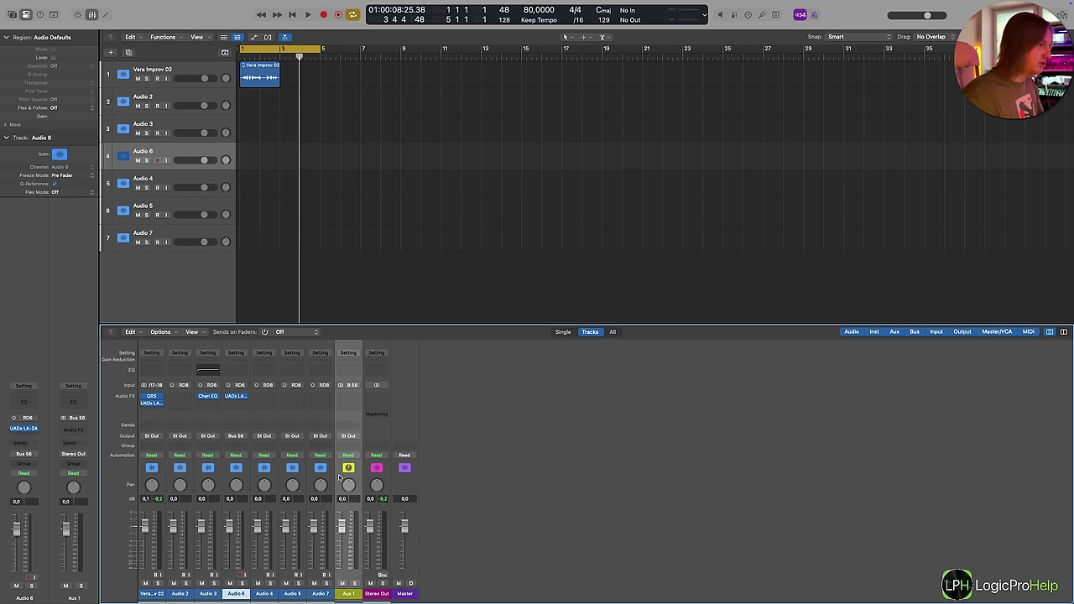
pyautogui.moveTo(340, 479); pyautogui.dragTo(207, 481)
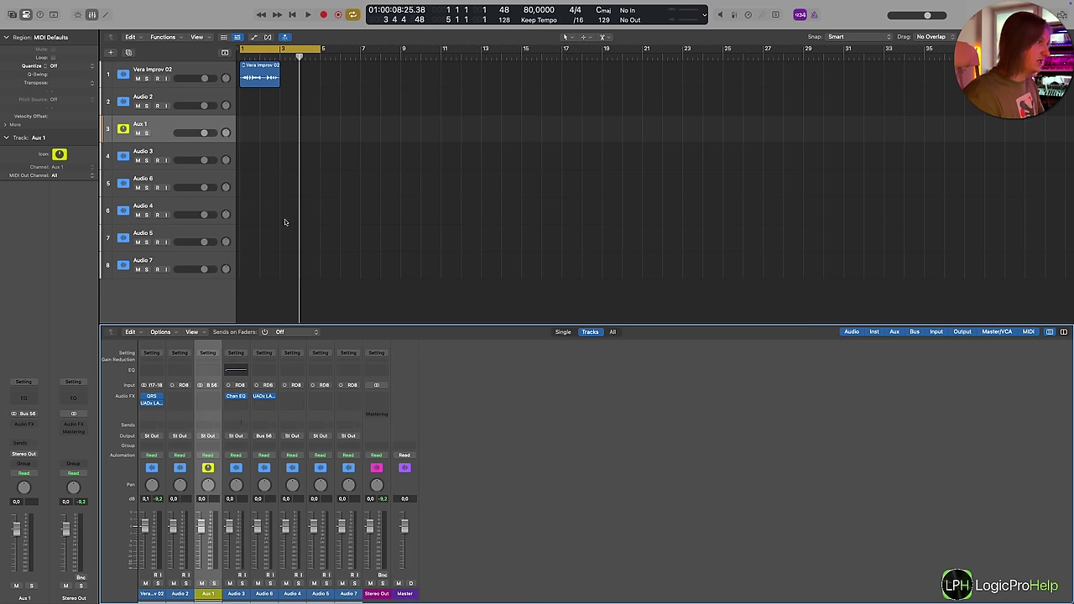
# Move the Aux 1 channel strip in the Mixer to between Audio 6 and Audio 4
pyautogui.click(186, 124)
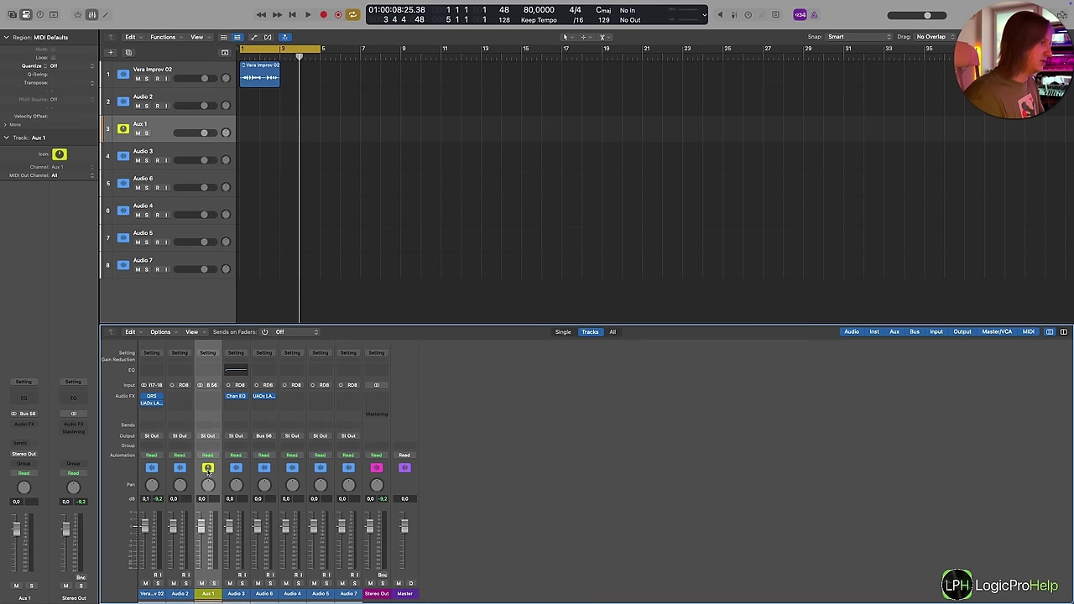
pyautogui.click(202, 469)
pyautogui.moveTo(202, 469); pyautogui.dragTo(258, 468)
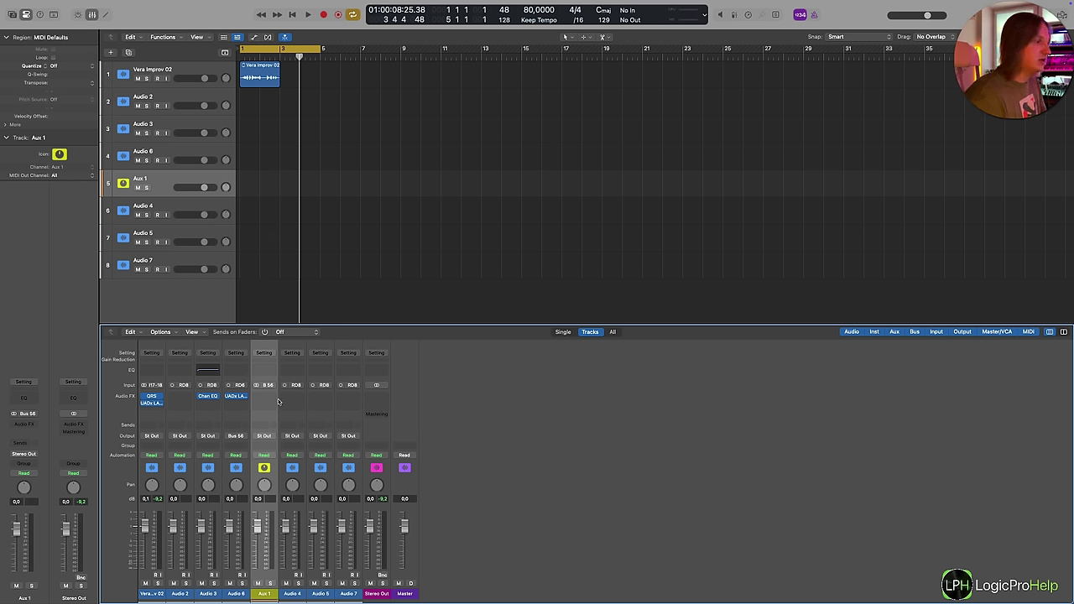
pyautogui.click(353, 244)
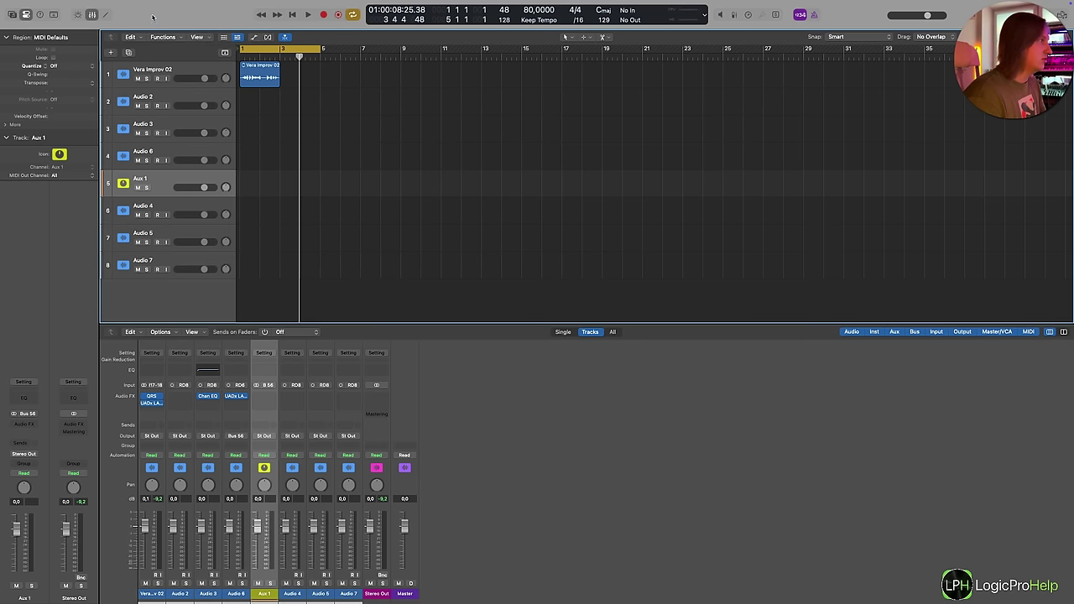
# Show the project's sharing options, including Song to Voice Memos
pyautogui.moveTo(146, 4)
pyautogui.click(36, 7)
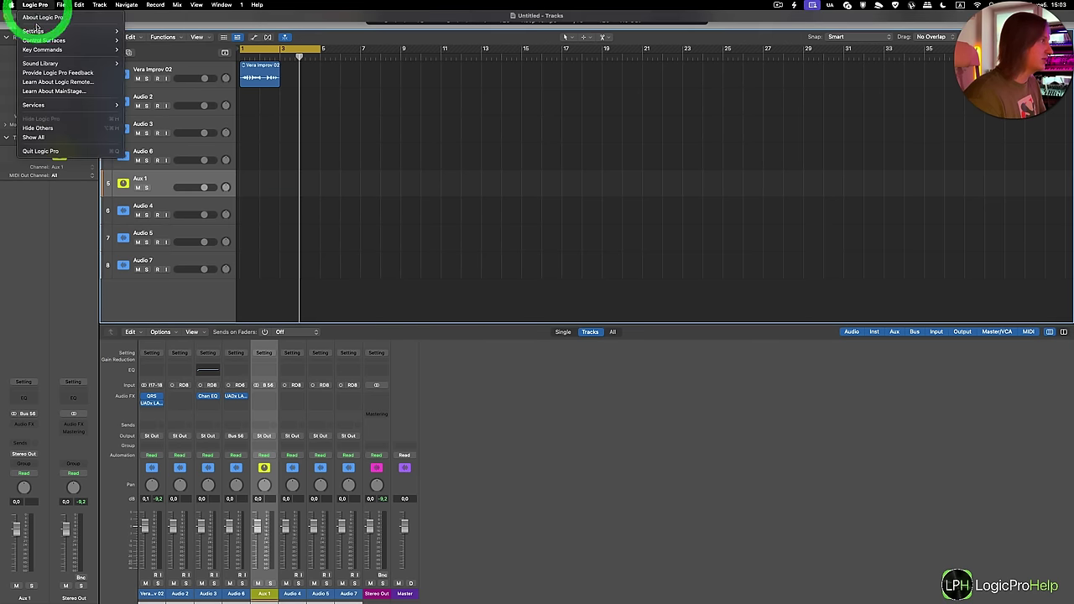
pyautogui.moveTo(35, 32)
pyautogui.moveTo(62, 4)
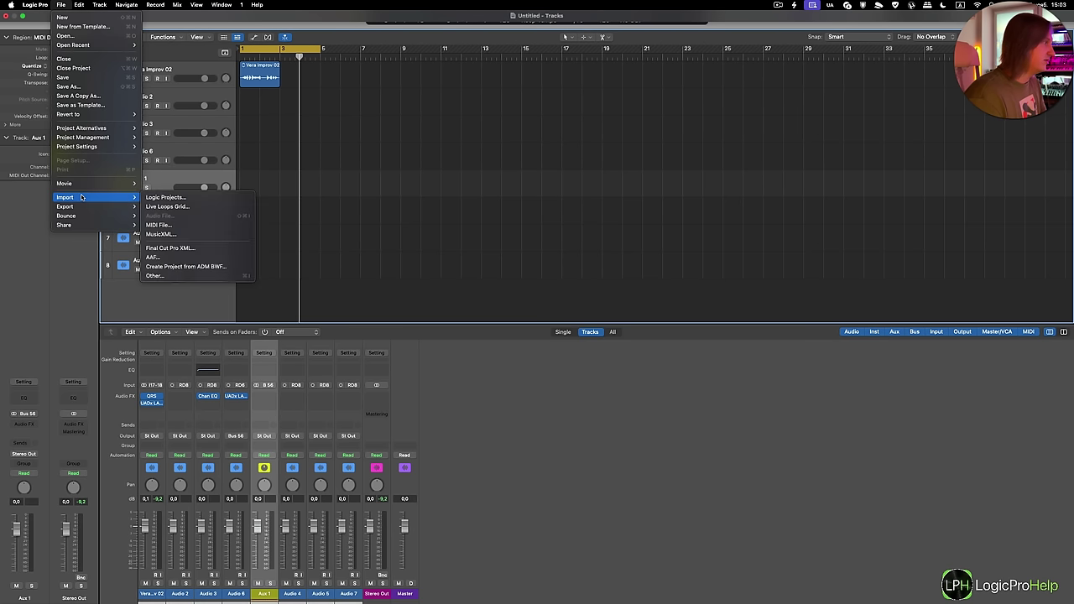
pyautogui.moveTo(75, 207)
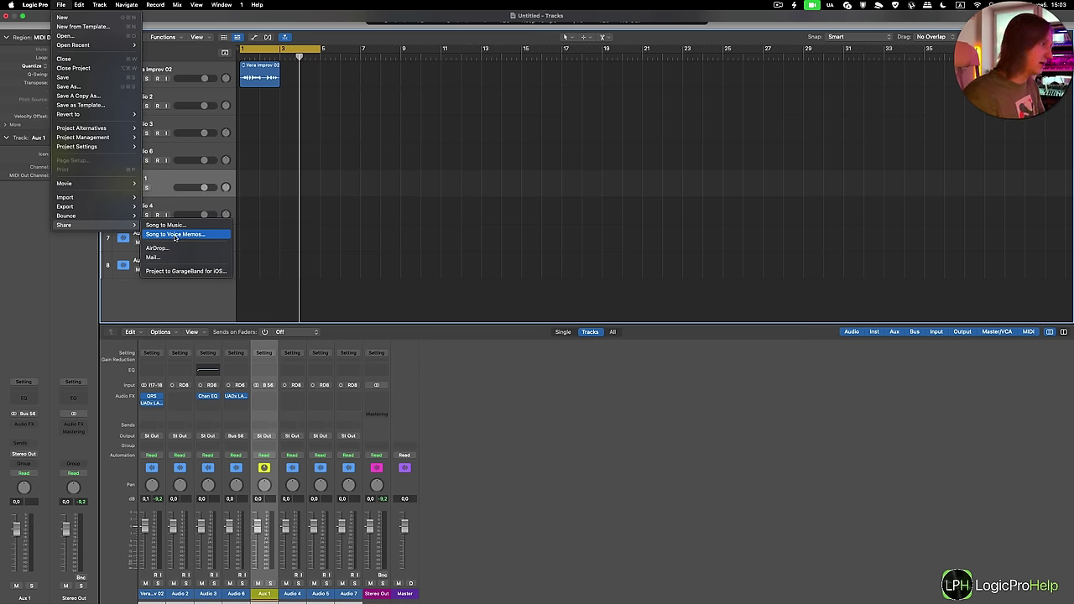
# Examine the I/O buffer size choices offered in the control bar display and leave the current setting as is
pyautogui.click(292, 225)
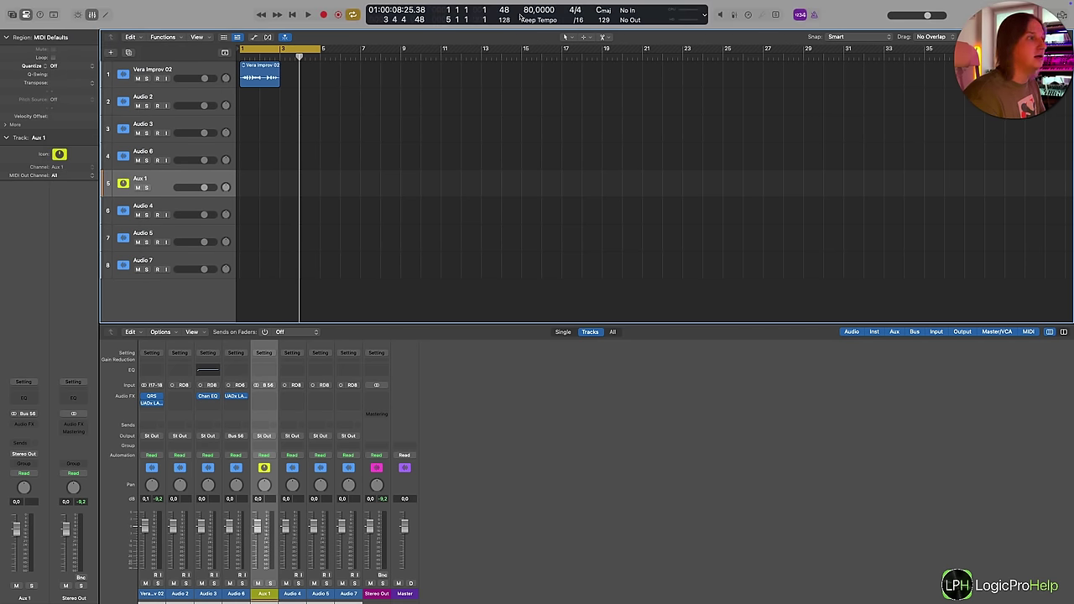
pyautogui.click(704, 14)
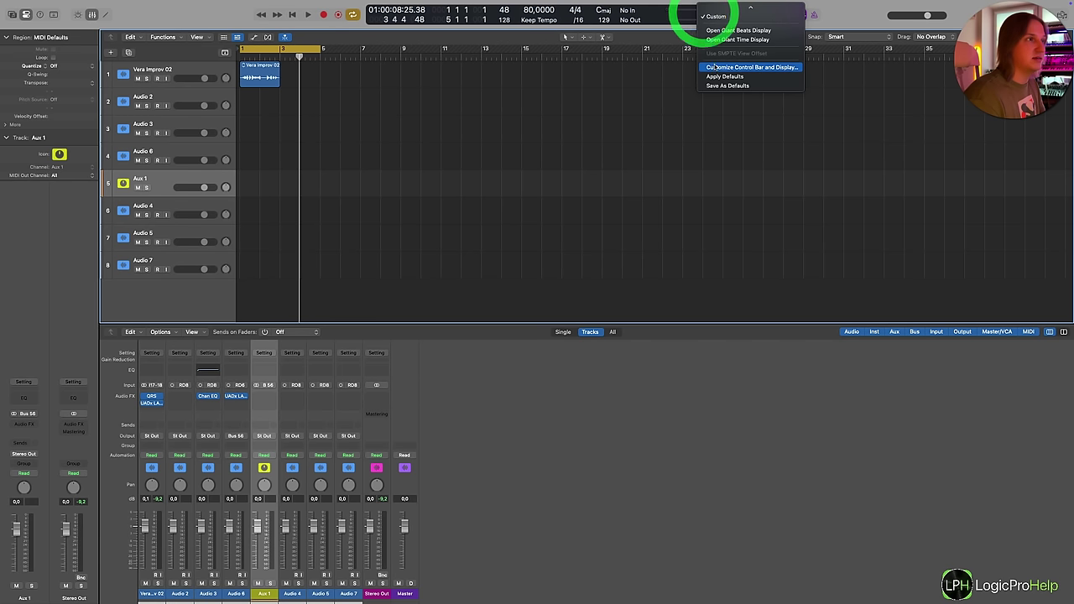
pyautogui.click(528, 23)
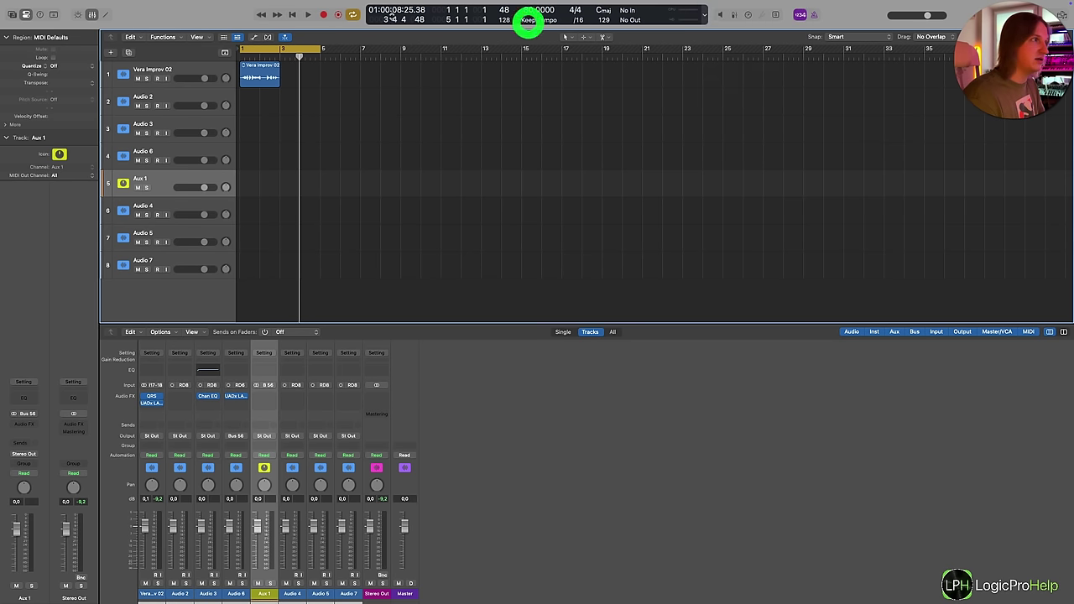
pyautogui.click(502, 21)
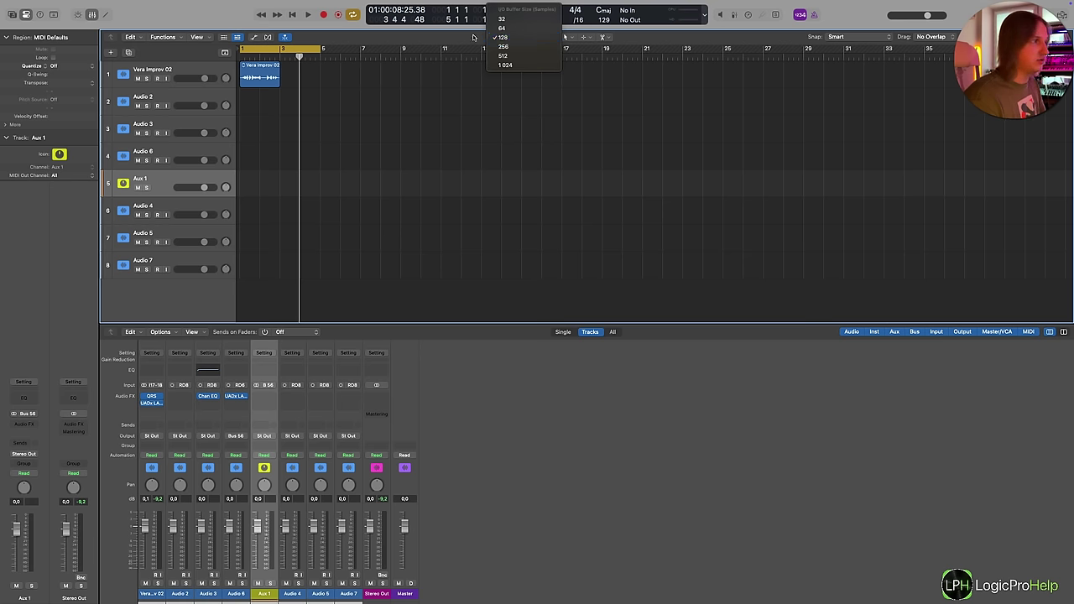
pyautogui.click(474, 37)
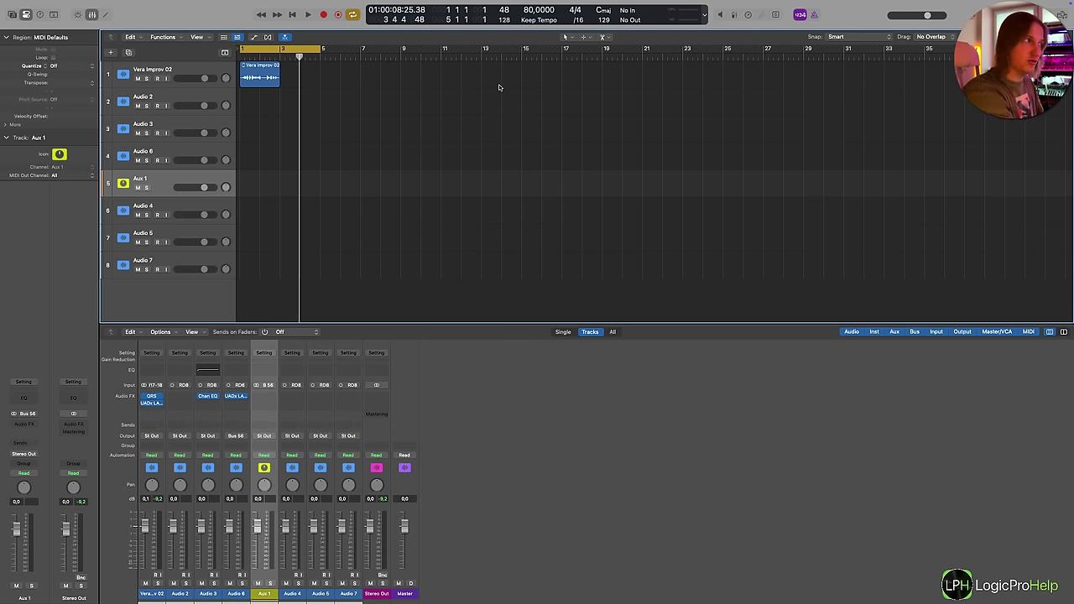
pyautogui.click(508, 24)
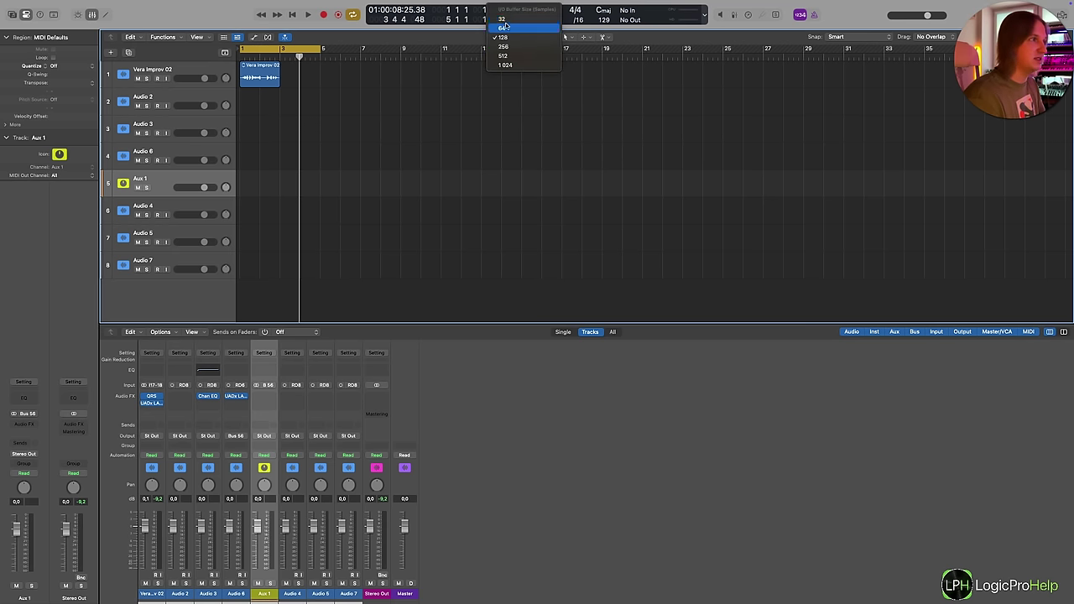
pyautogui.click(447, 53)
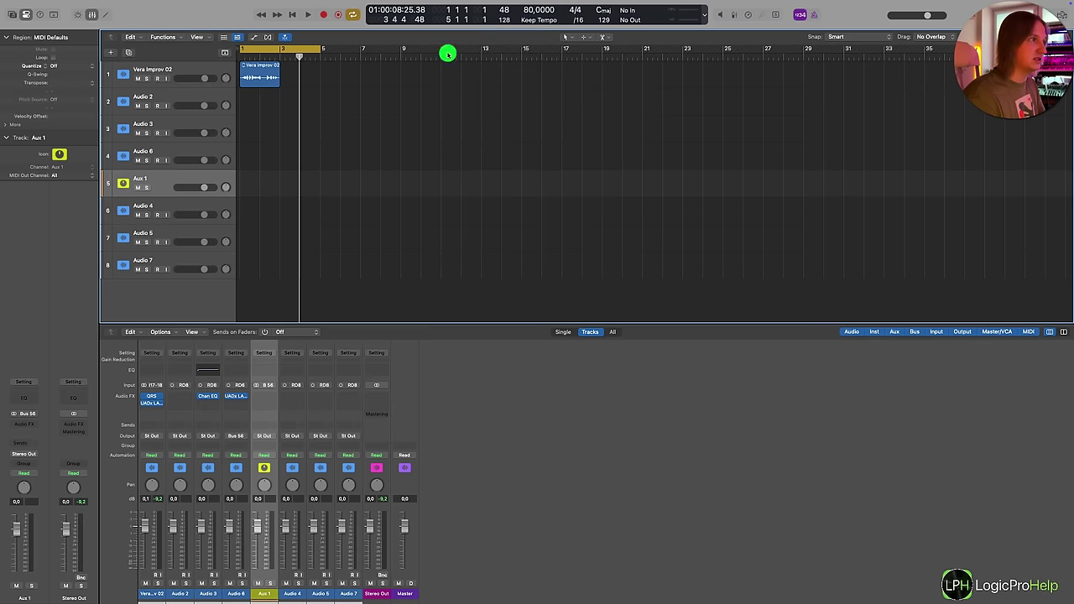
pyautogui.click(505, 21)
pyautogui.click(445, 50)
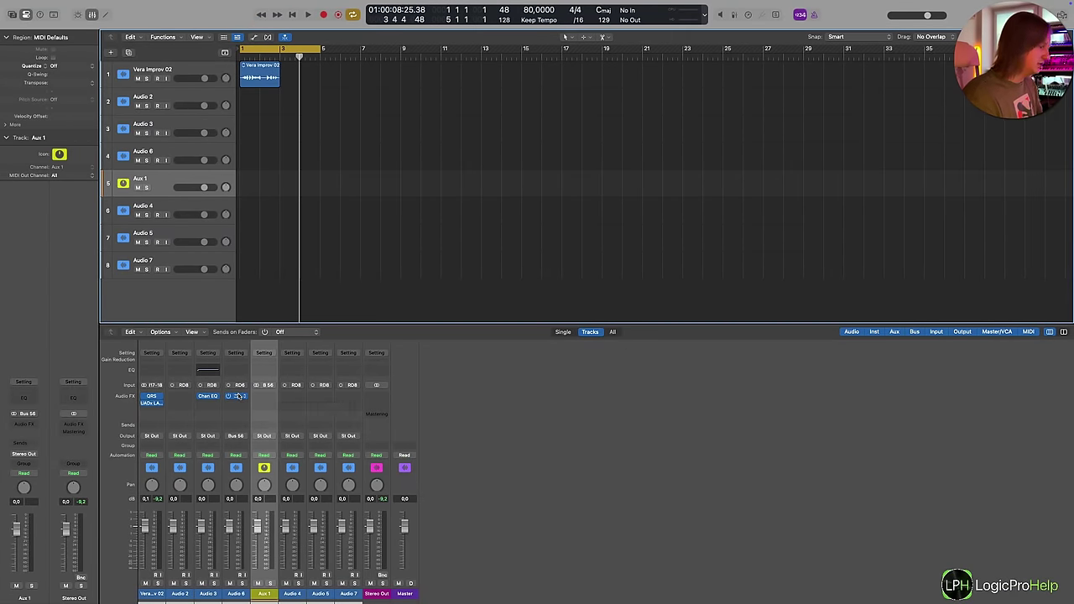
# Remove the plug-ins from the Audio 6, Audio 3 and Vera Improv 02 channel strips directly in their Audio FX slots
pyautogui.press('super')
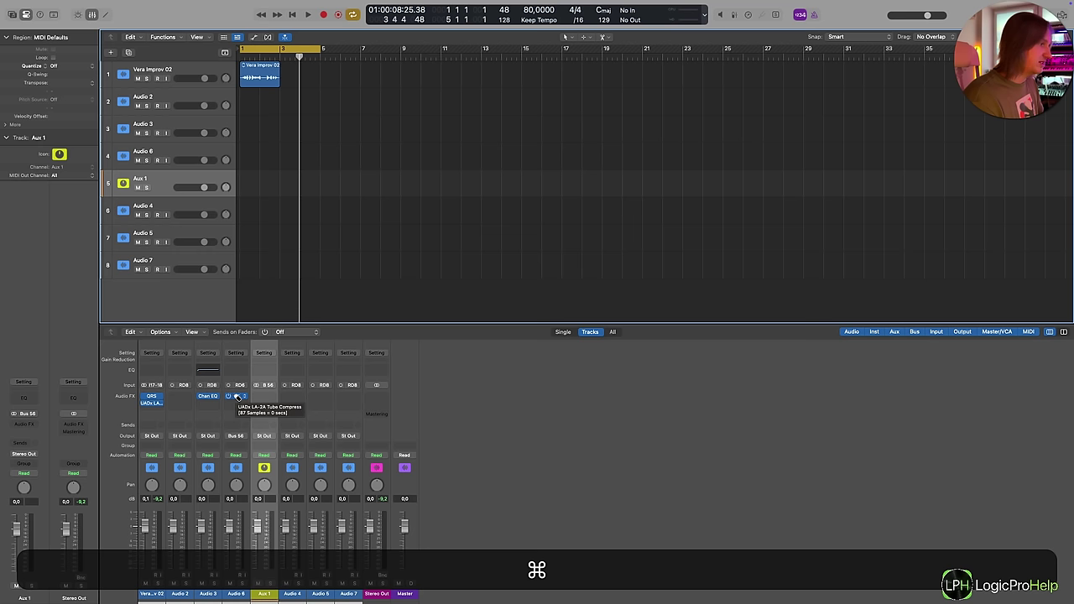
pyautogui.moveTo(236, 396); pyautogui.dragTo(203, 397)
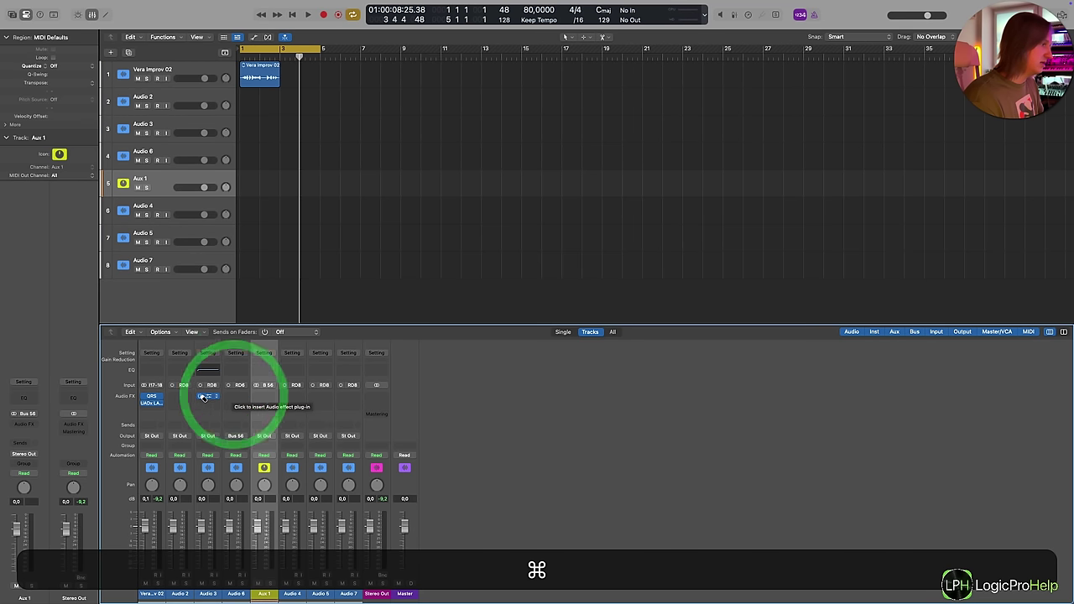
pyautogui.keyDown('super'); pyautogui.click(205, 396); pyautogui.keyUp('super')
pyautogui.keyDown('super'); pyautogui.click(152, 404); pyautogui.keyUp('super')
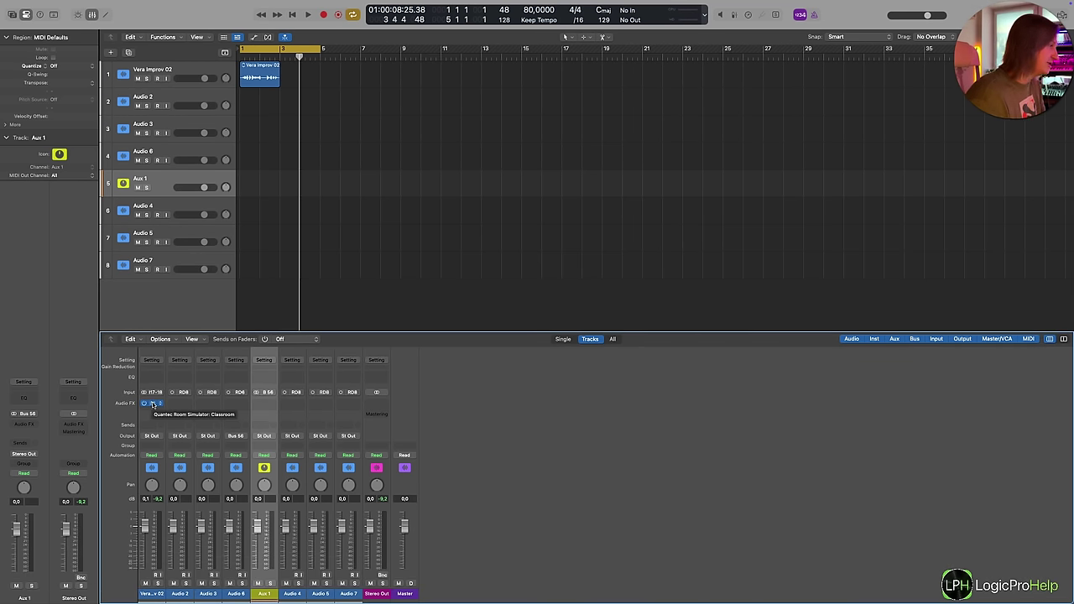
pyautogui.keyDown('super'); pyautogui.click(152, 404); pyautogui.keyUp('super')
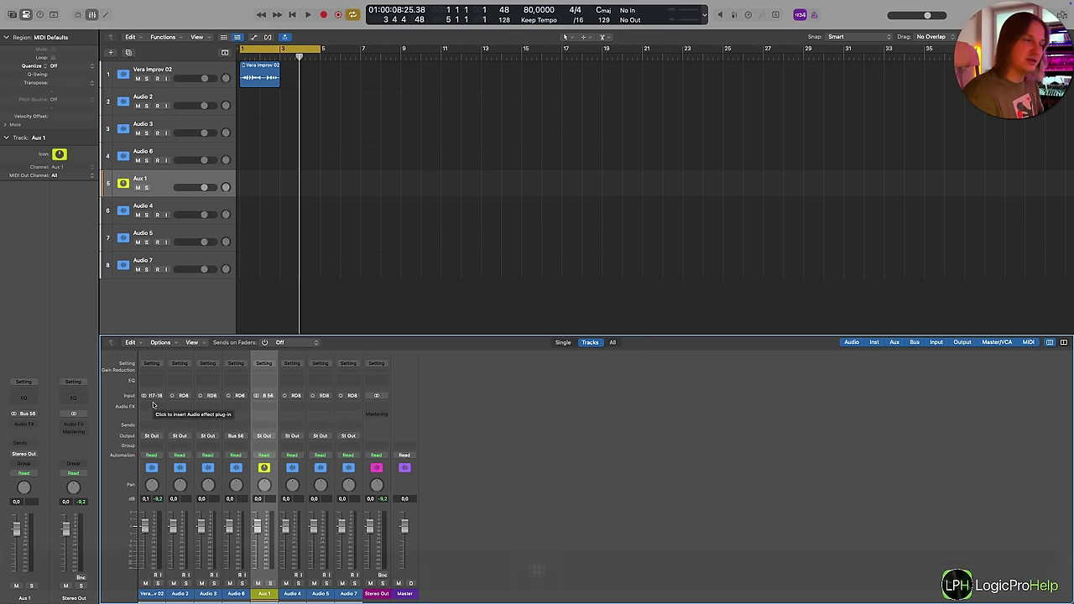
# Insert a Channel EQ on the Vera Improv 02 channel strip and remove it with the No Plug-in option
pyautogui.click(154, 382)
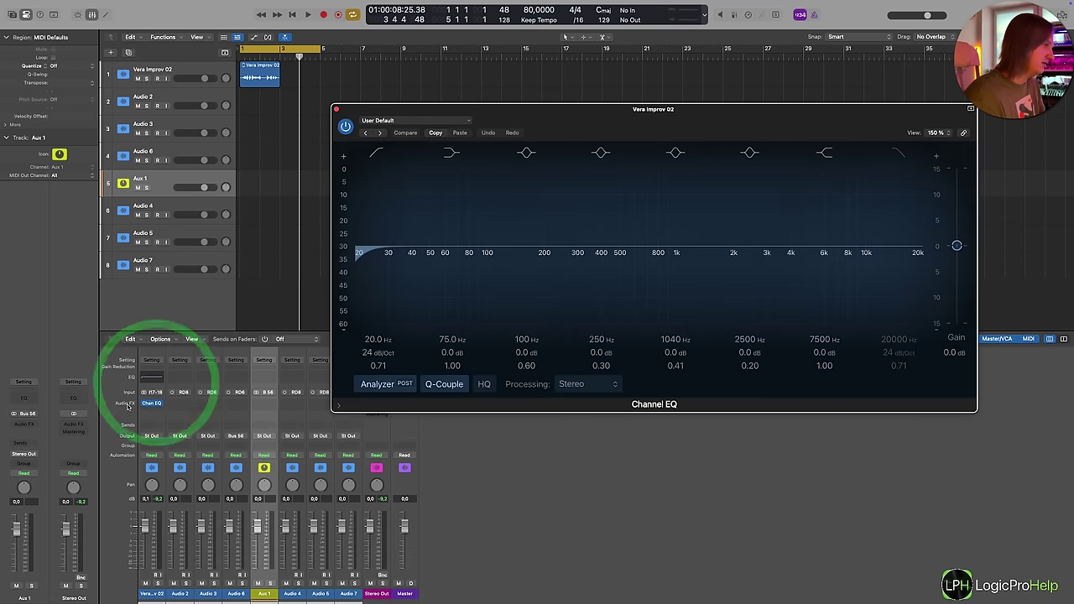
pyautogui.click(161, 402)
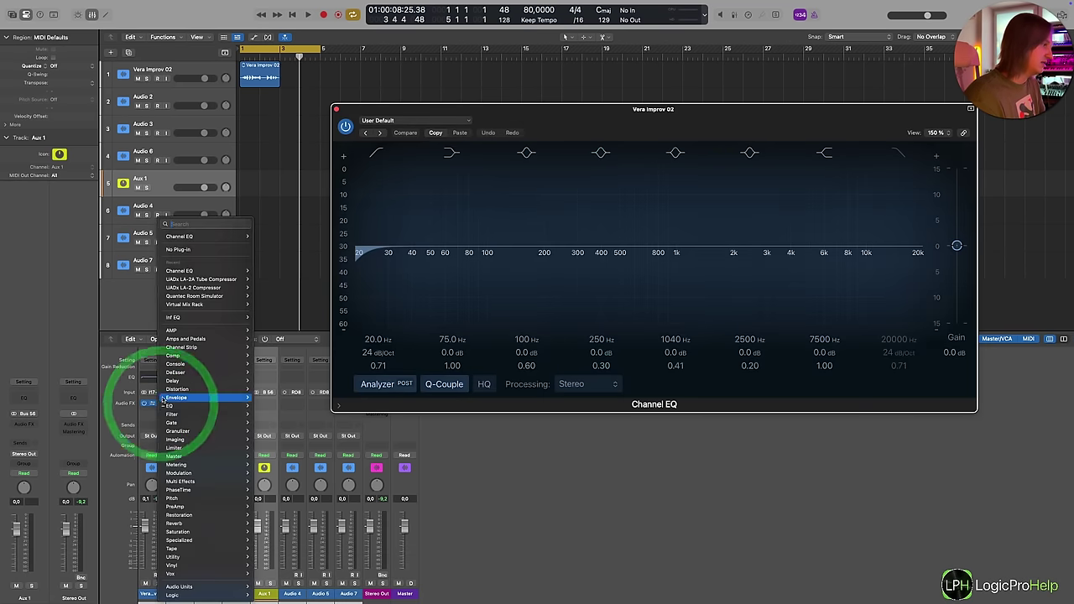
pyautogui.click(172, 249)
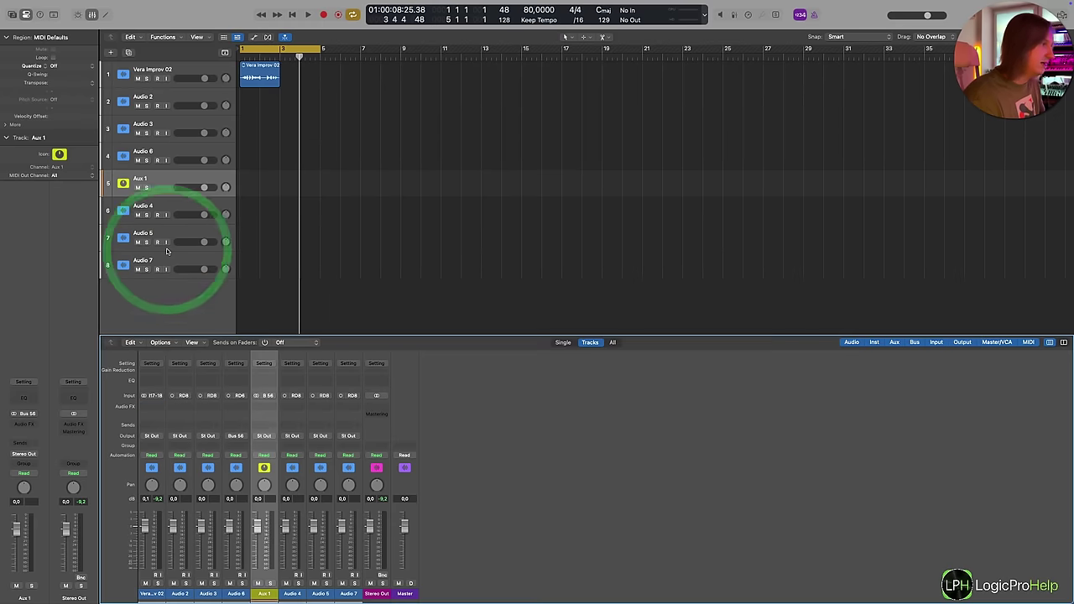
# Insert a Channel EQ on Audio 3 and Audio 6, close the plug-in windows and remove both EQs directly in their slots
pyautogui.click(207, 380)
pyautogui.click(240, 377)
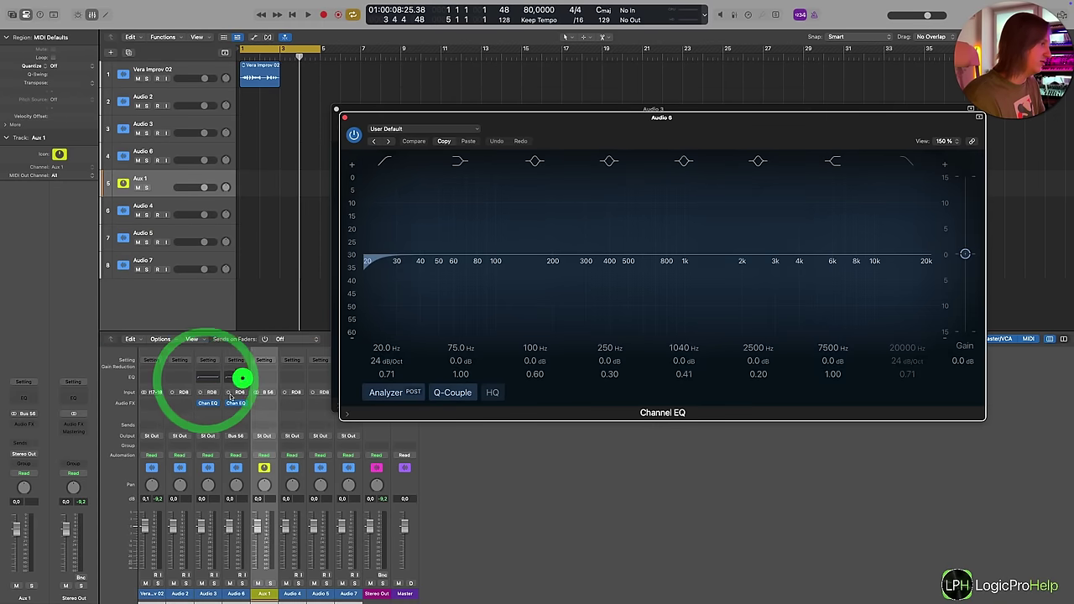
pyautogui.press('super+w')
pyautogui.keyDown('super'); pyautogui.click(236, 404); pyautogui.keyUp('super')
pyautogui.keyDown('super'); pyautogui.click(209, 404); pyautogui.keyUp('super')
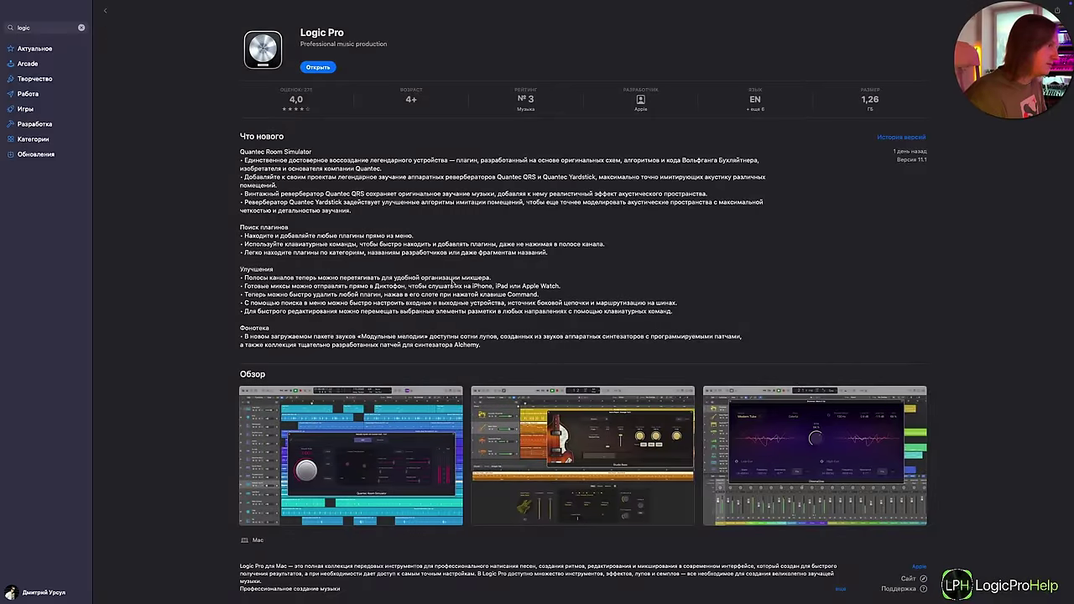
# Review the version 11.1 update notes in the App Store and Apple's release notes page in Safari, and return to Logic Pro
pyautogui.scroll(-2, 490, 302)
pyautogui.scroll(-2, 490, 303)
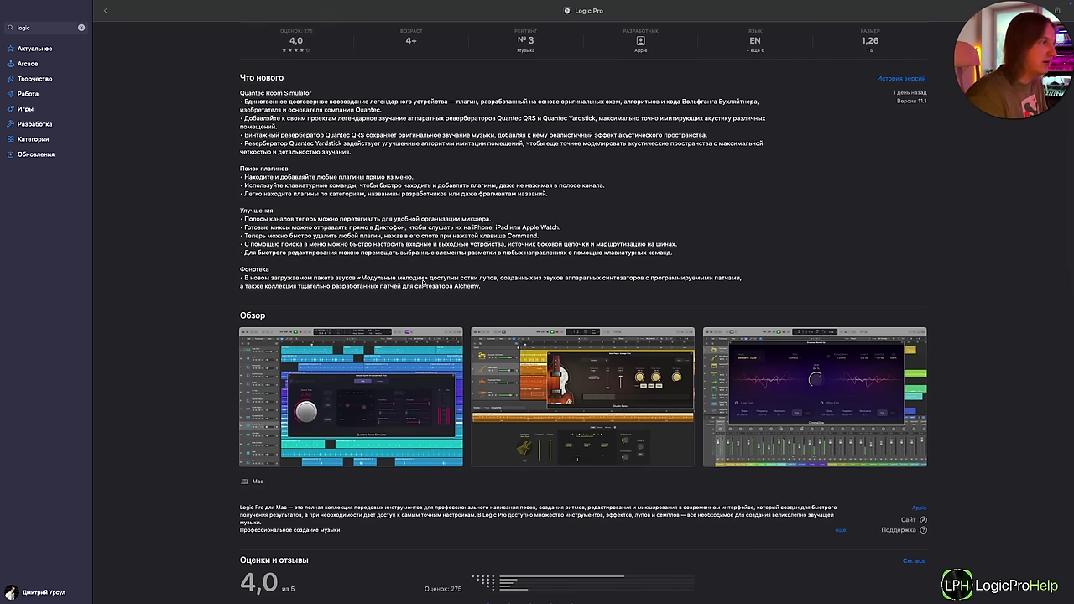
pyautogui.hotkey('ctrl', 'Left')
pyautogui.hotkey('ctrl', 'Right')
pyautogui.hotkey('ctrl', 'Right')
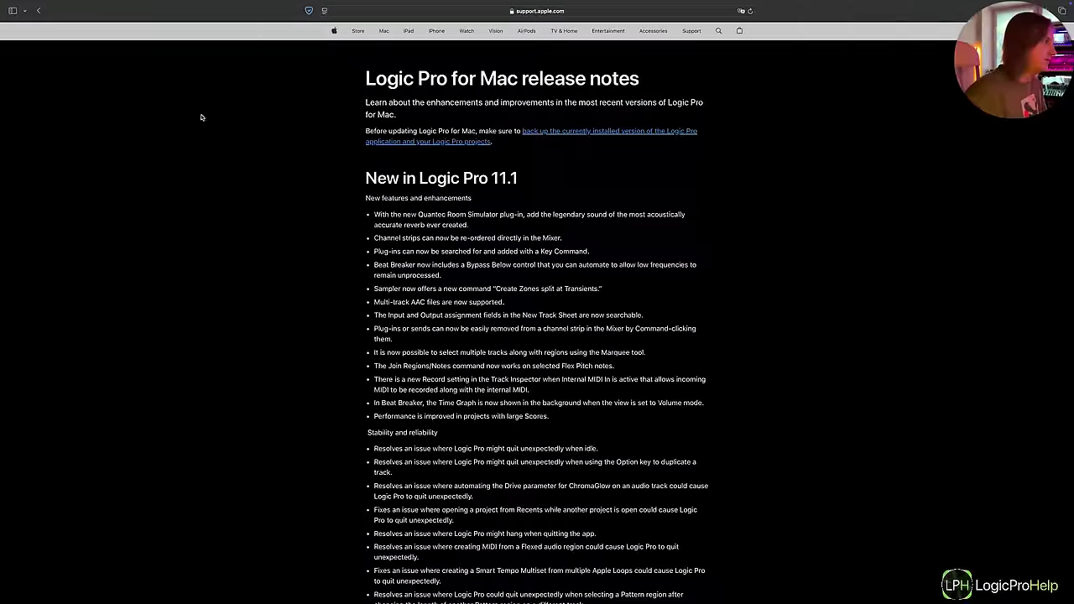
pyautogui.click(89, 14)
pyautogui.hotkey('ctrl', 'Right')
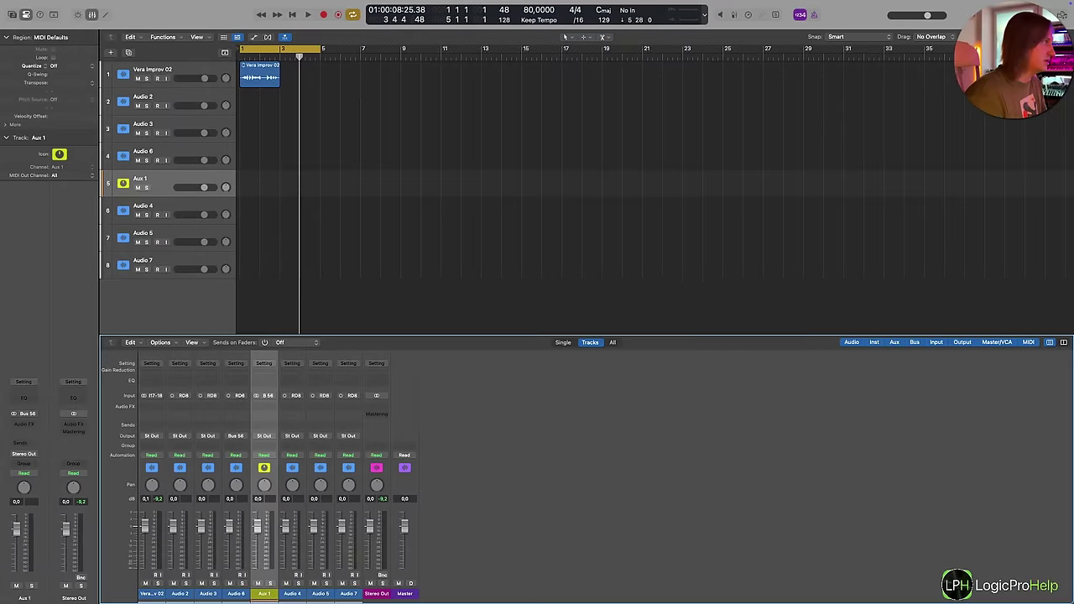
# Open the Sound Library Manager and look through the Sound Packs group for packs that are not installed
pyautogui.click(31, 4)
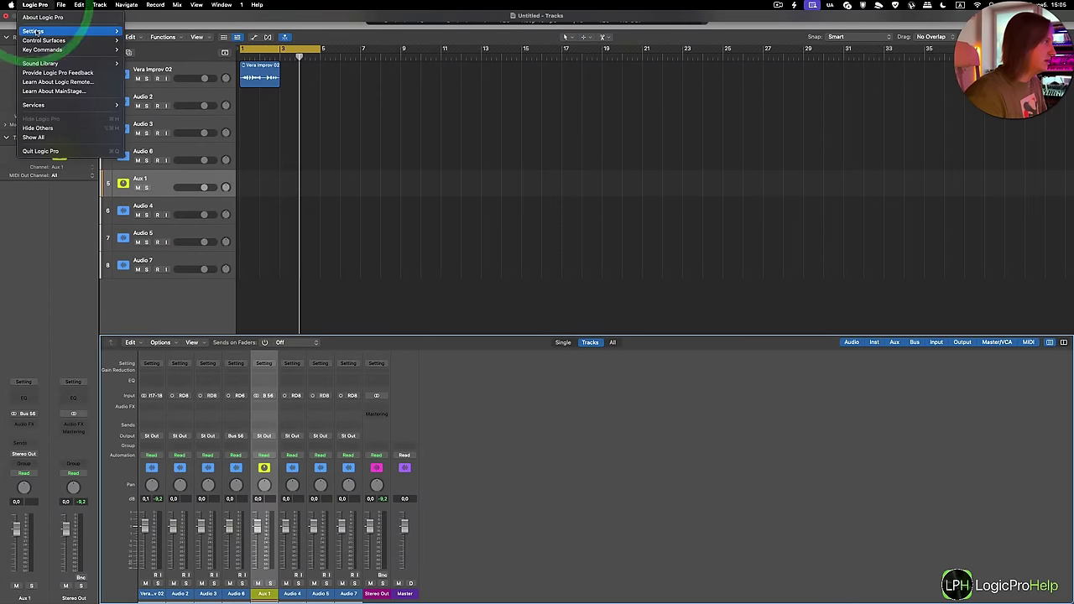
pyautogui.moveTo(50, 64)
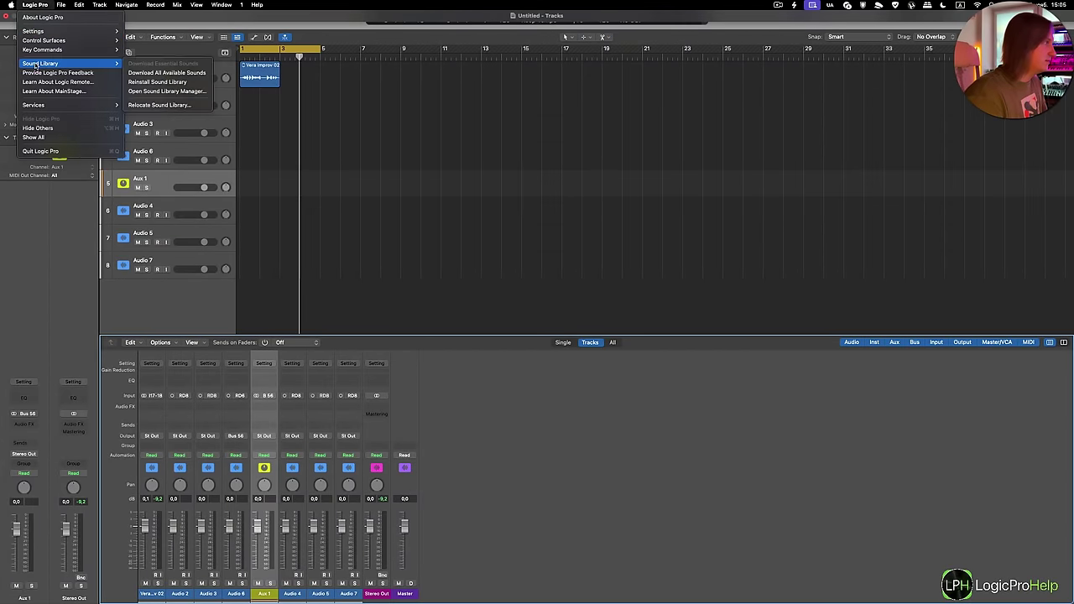
pyautogui.click(154, 91)
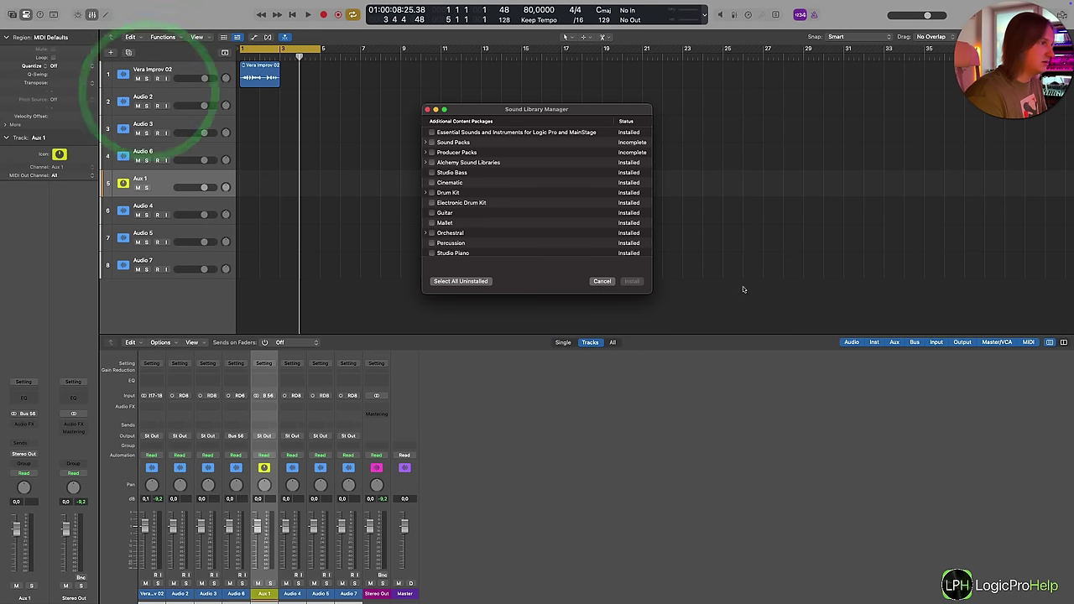
pyautogui.click(625, 144)
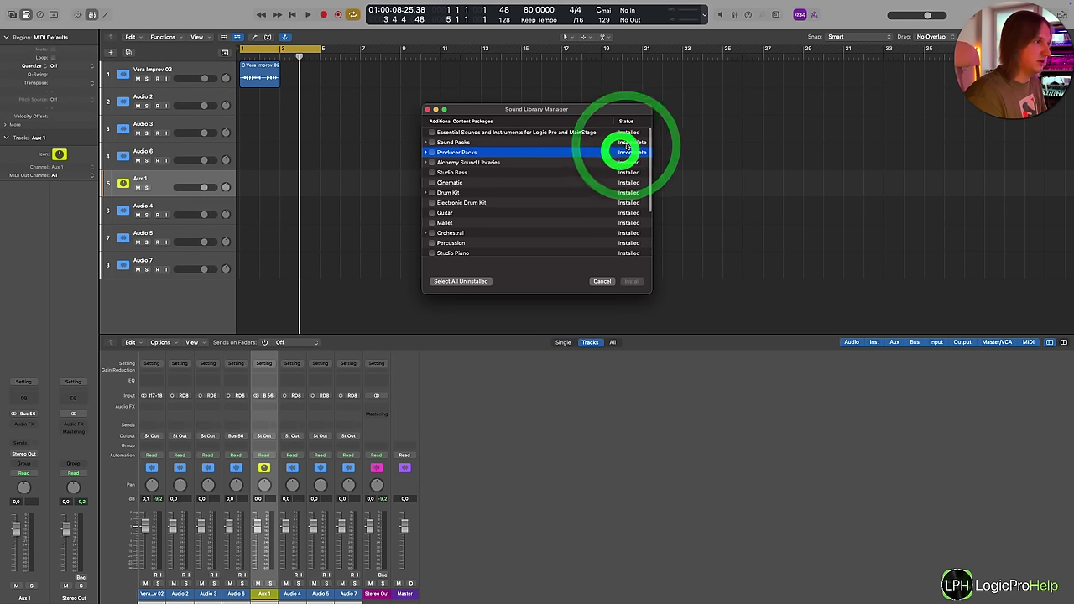
pyautogui.click(428, 143)
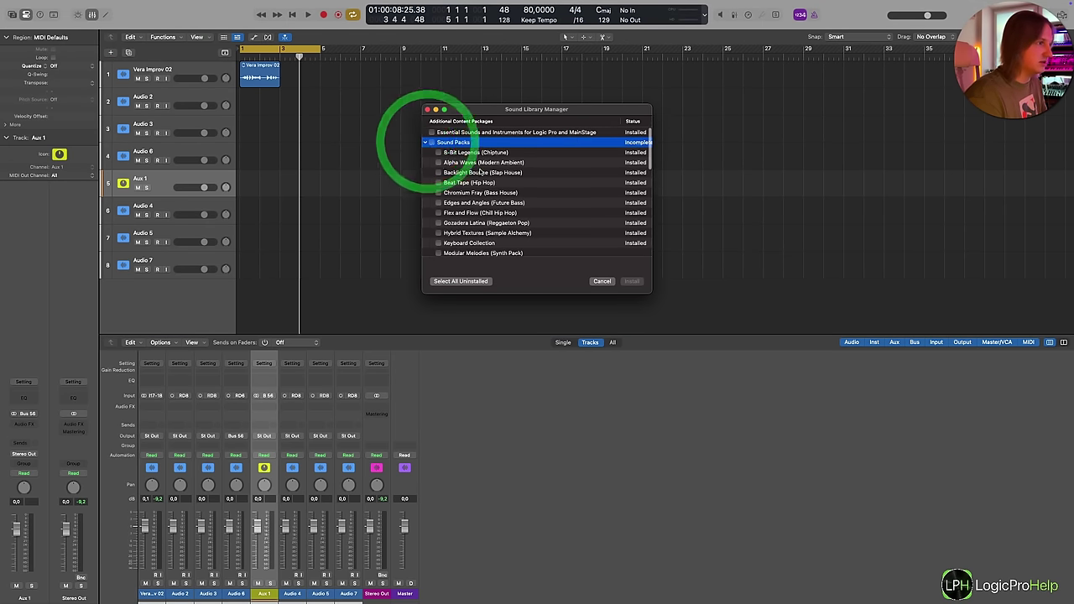
pyautogui.scroll(-5, 451, 162)
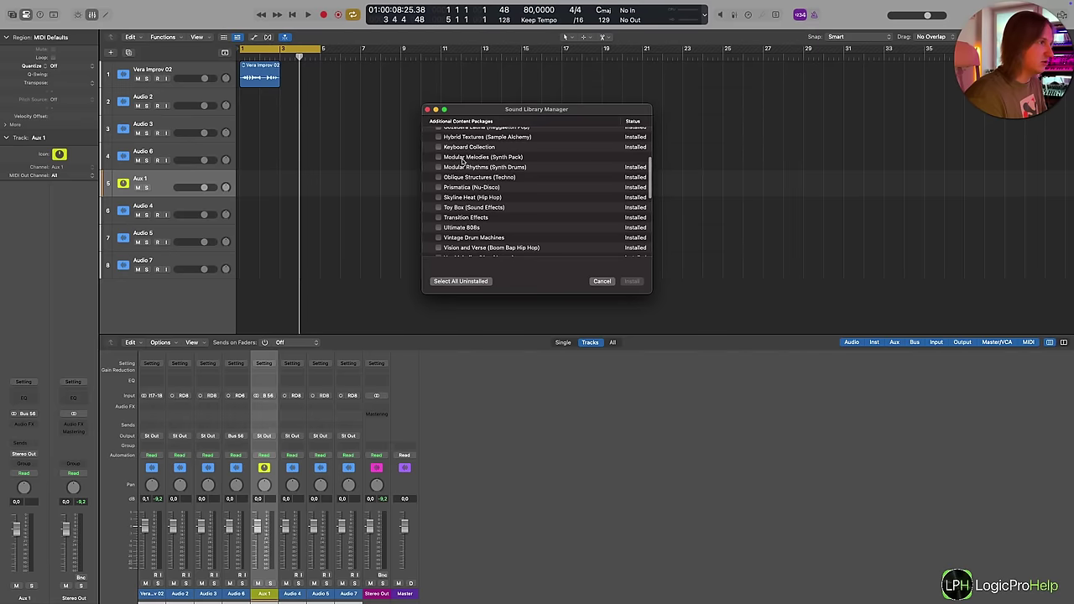
pyautogui.scroll(5, 445, 160)
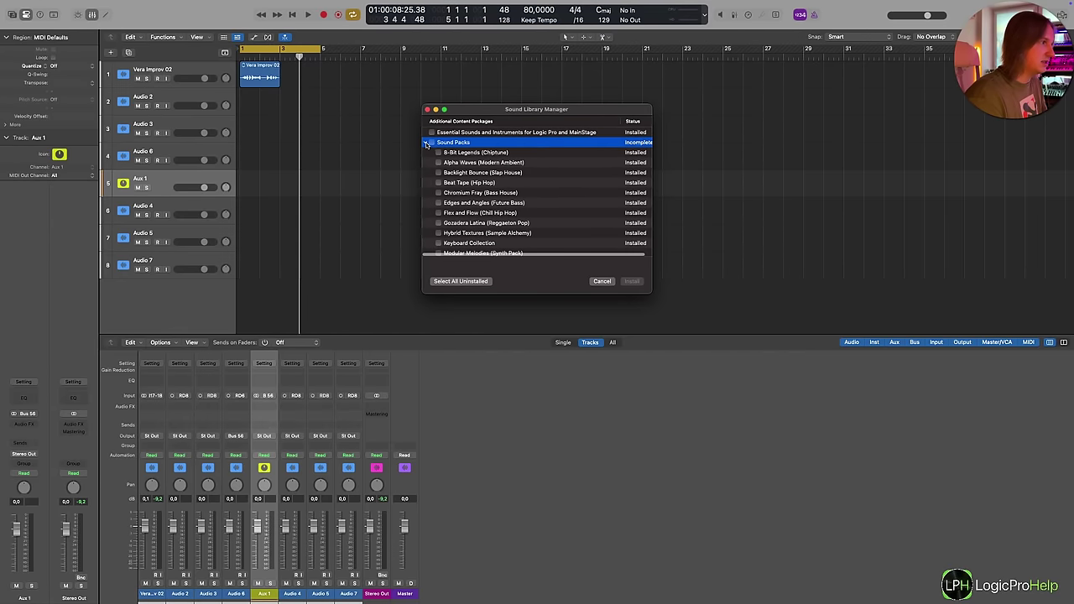
# Collapse Sound Packs, look through the Producer Packs group for uninstalled packs, and close the Sound Library Manager
pyautogui.click(427, 143)
pyautogui.scroll(-3, 459, 176)
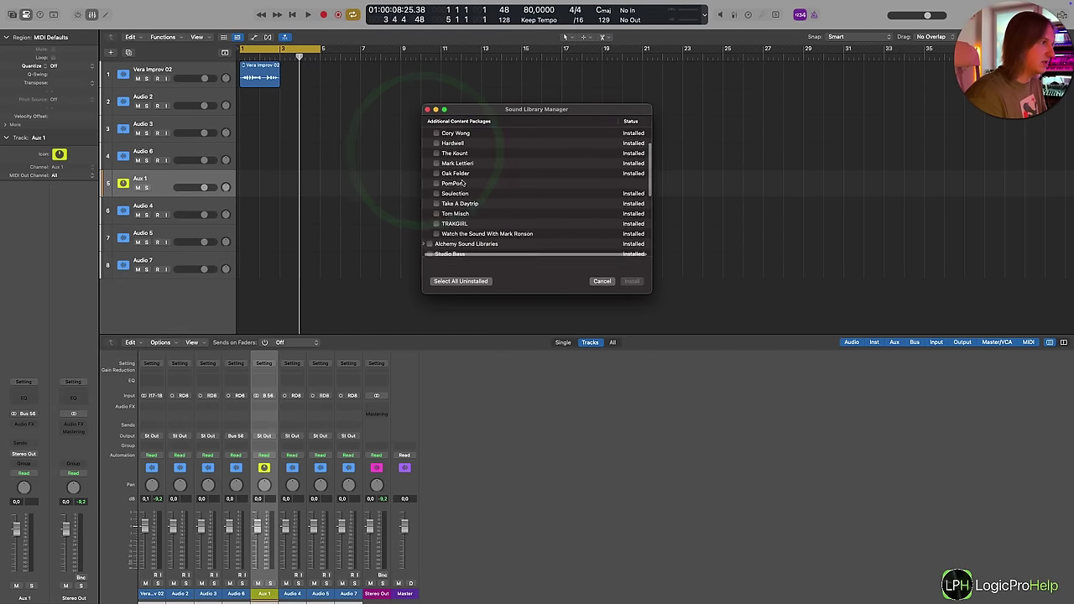
pyautogui.scroll(4, 456, 184)
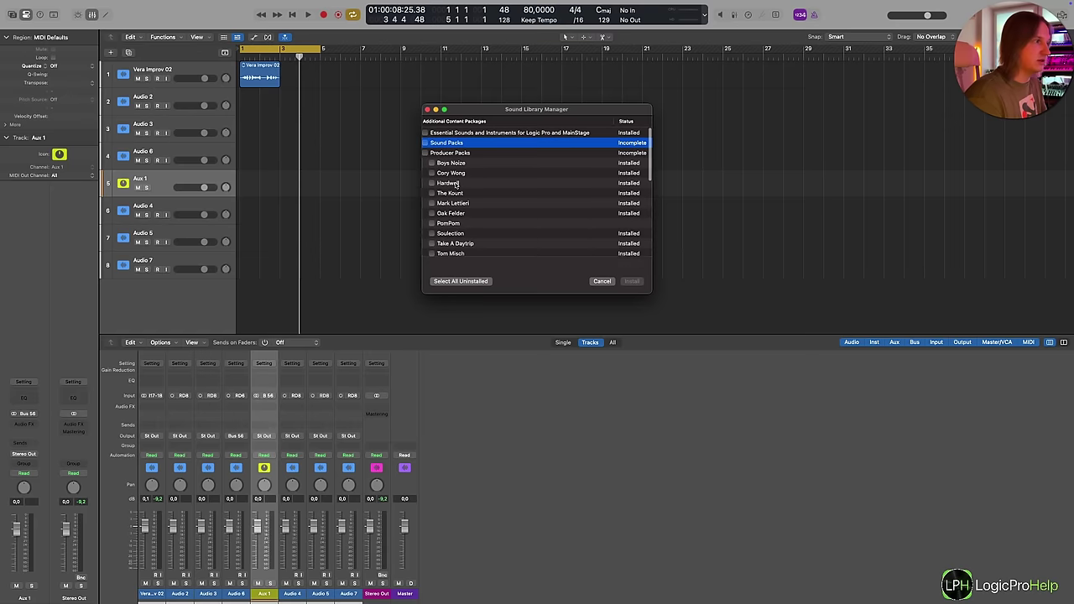
pyautogui.hscroll(-1, 456, 185)
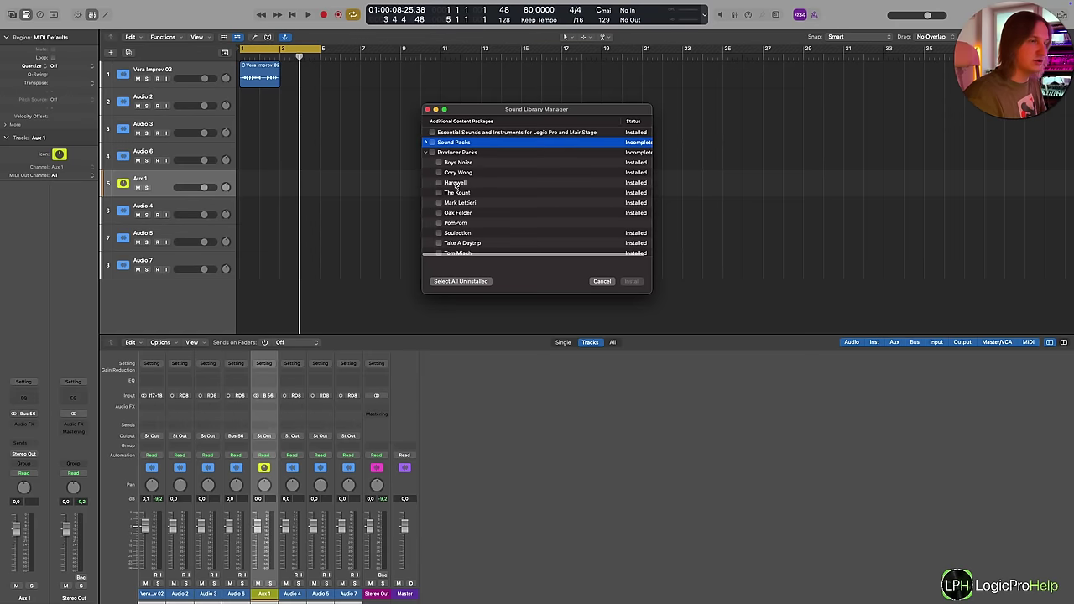
pyautogui.click(428, 110)
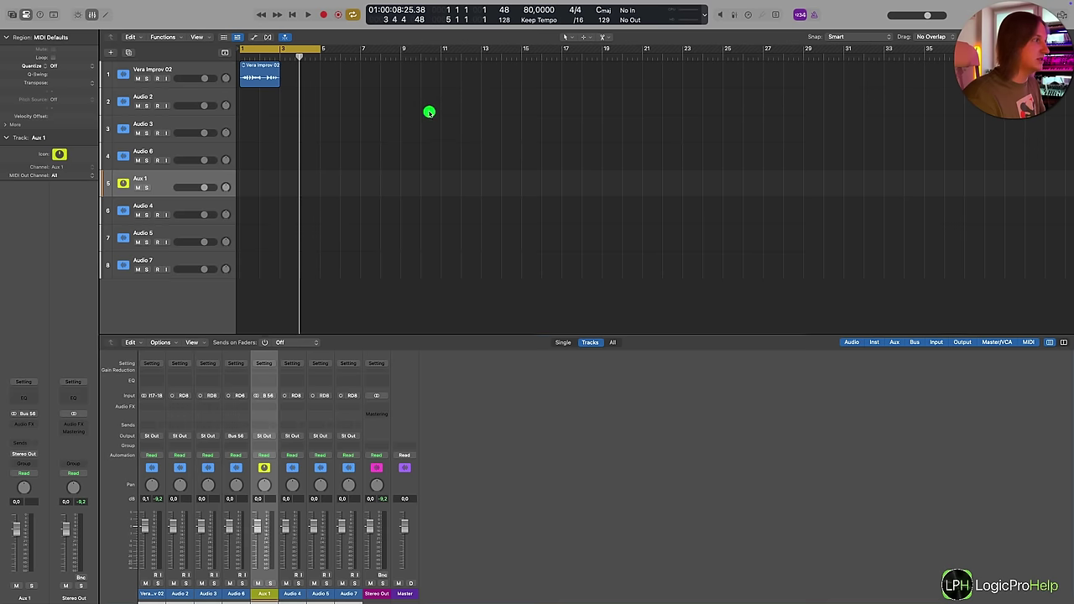
pyautogui.click(328, 214)
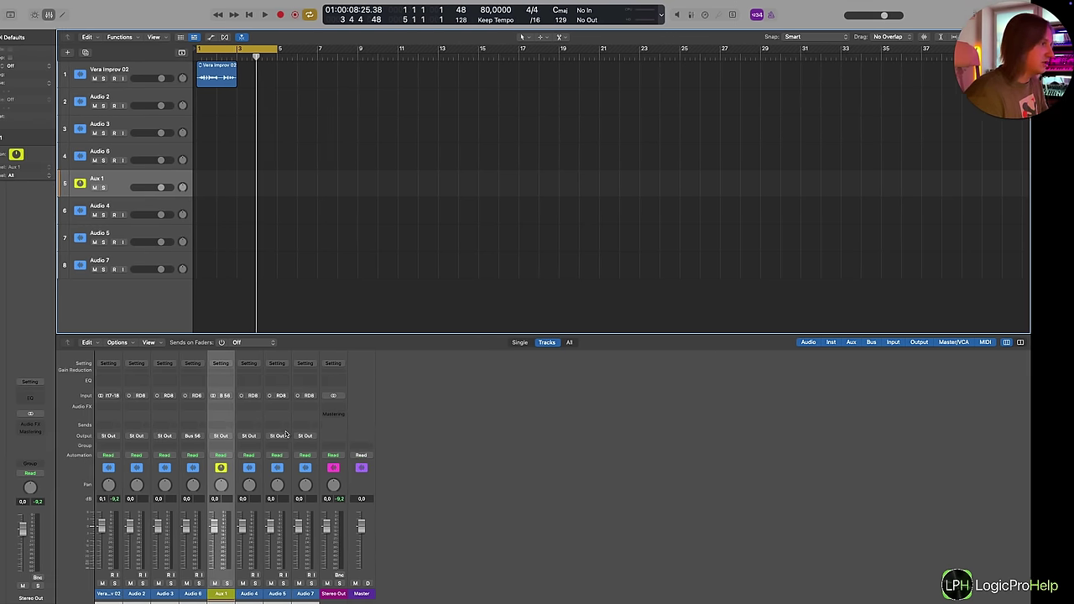
# Switch to Apple's release notes in Safari and skim the New in Logic Pro 11.1 section down to Previous versions and back
pyautogui.hotkey('ctrl', 'Left')
pyautogui.scroll(-20, 416, 270)
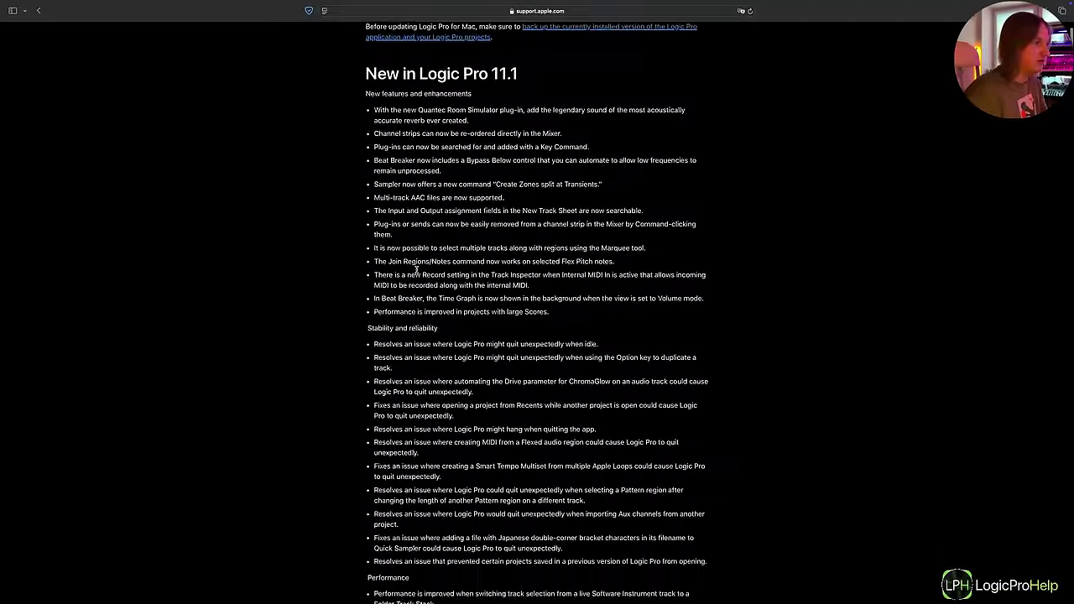
pyautogui.scroll(-20, 416, 271)
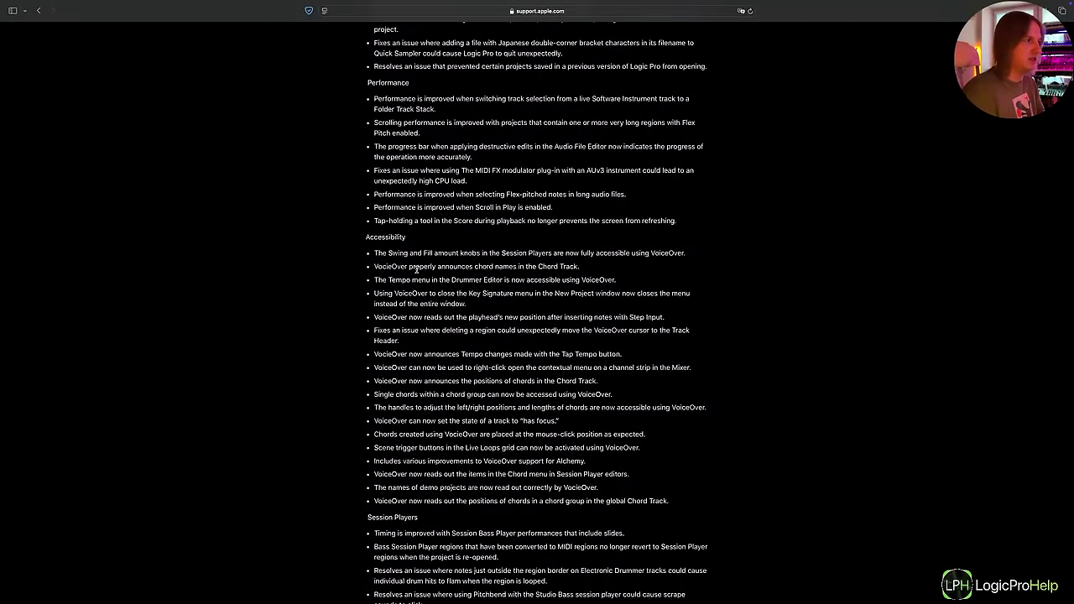
pyautogui.scroll(-20, 416, 271)
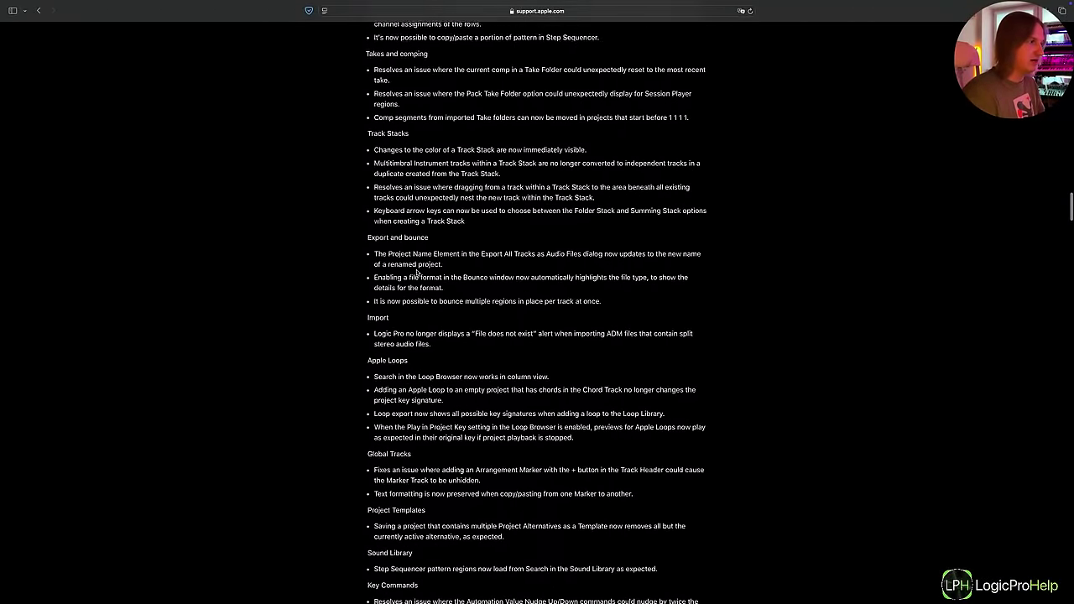
pyautogui.scroll(-8, 416, 270)
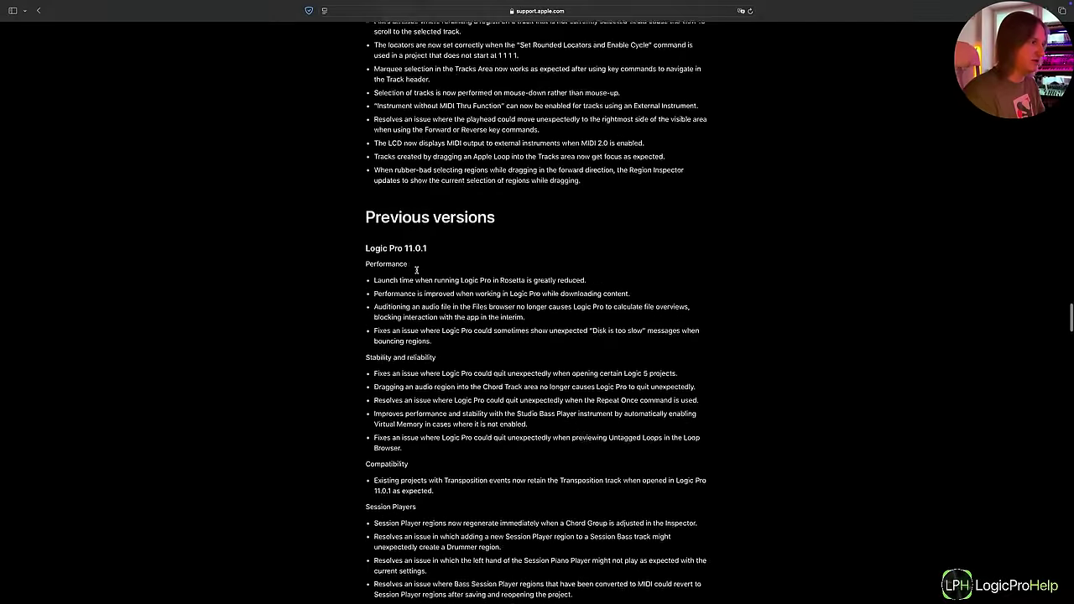
pyautogui.scroll(20, 418, 204)
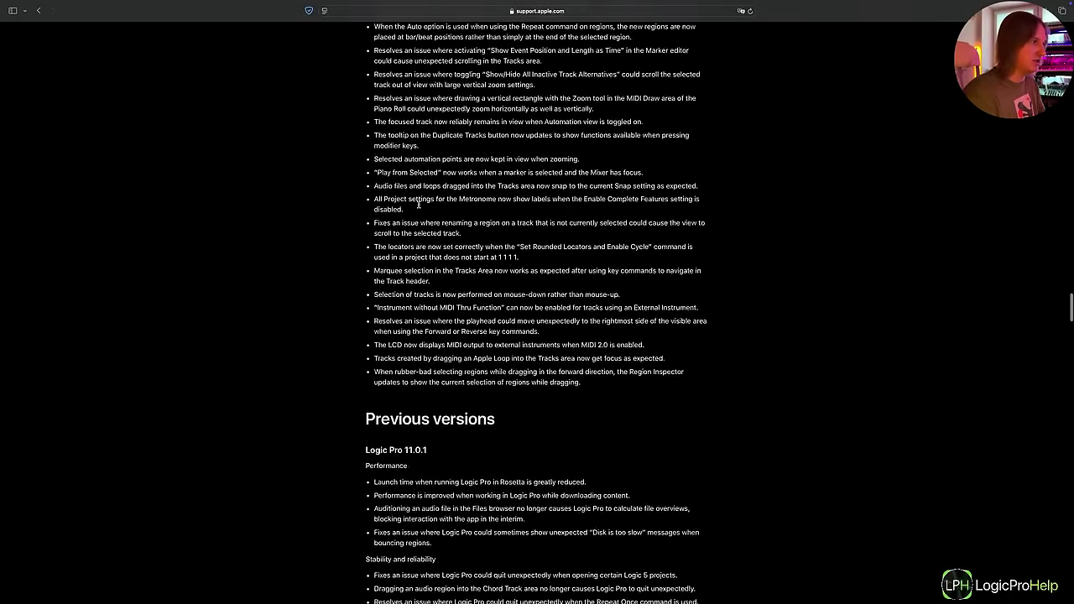
pyautogui.scroll(8, 418, 204)
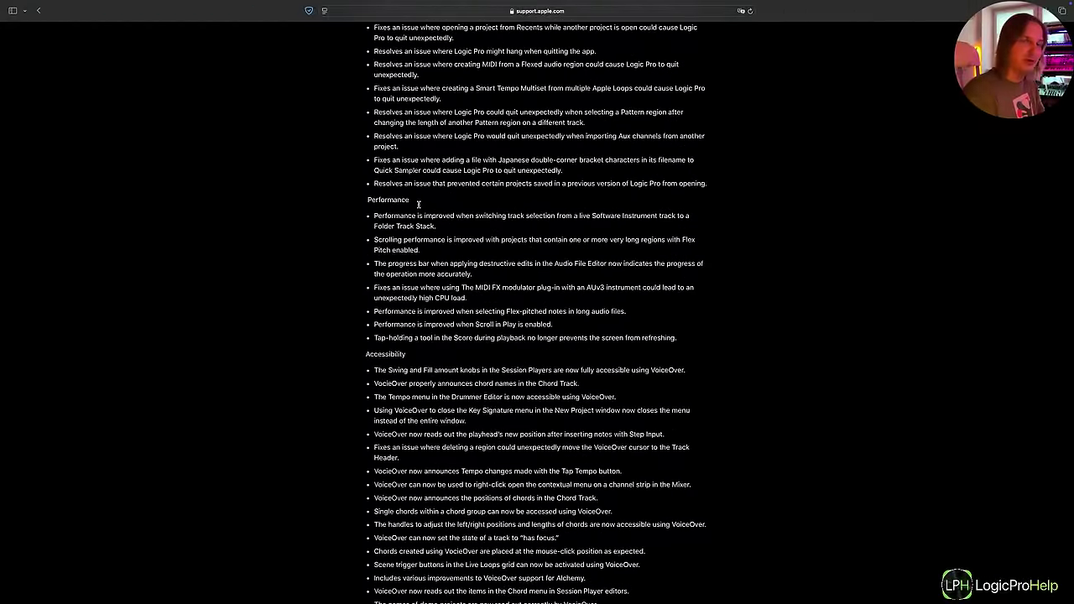
# Examine the 11.1 release notes from Stem Splitter and Mixer through Plug-ins, Recording and Step Sequencer to Key Commands, and return to Logic Pro
pyautogui.scroll(3, 418, 204)
pyautogui.scroll(-2, 418, 204)
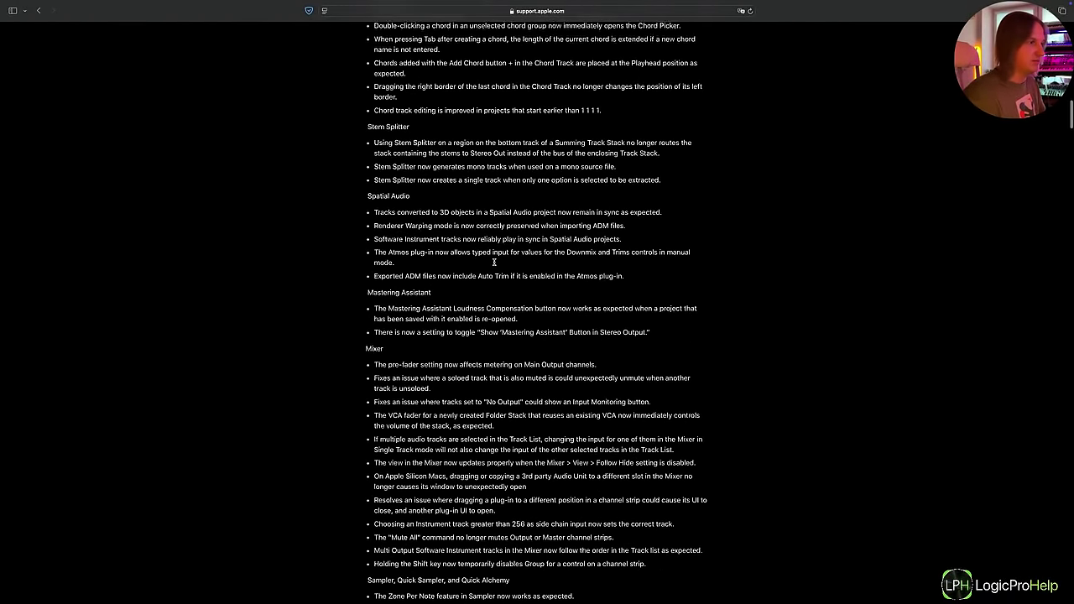
pyautogui.scroll(-3, 494, 265)
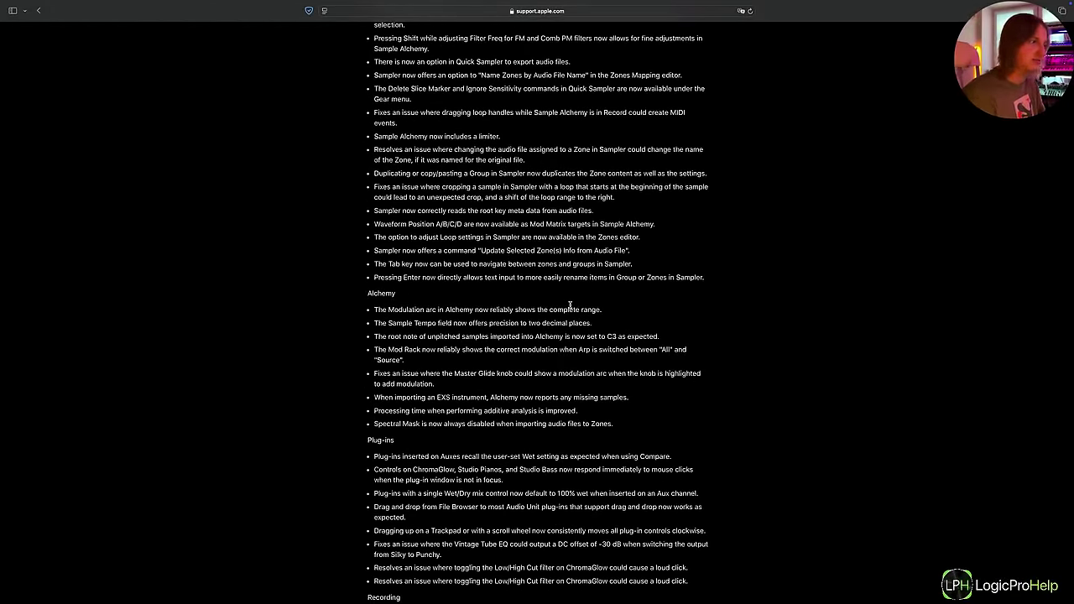
pyautogui.scroll(-5, 561, 322)
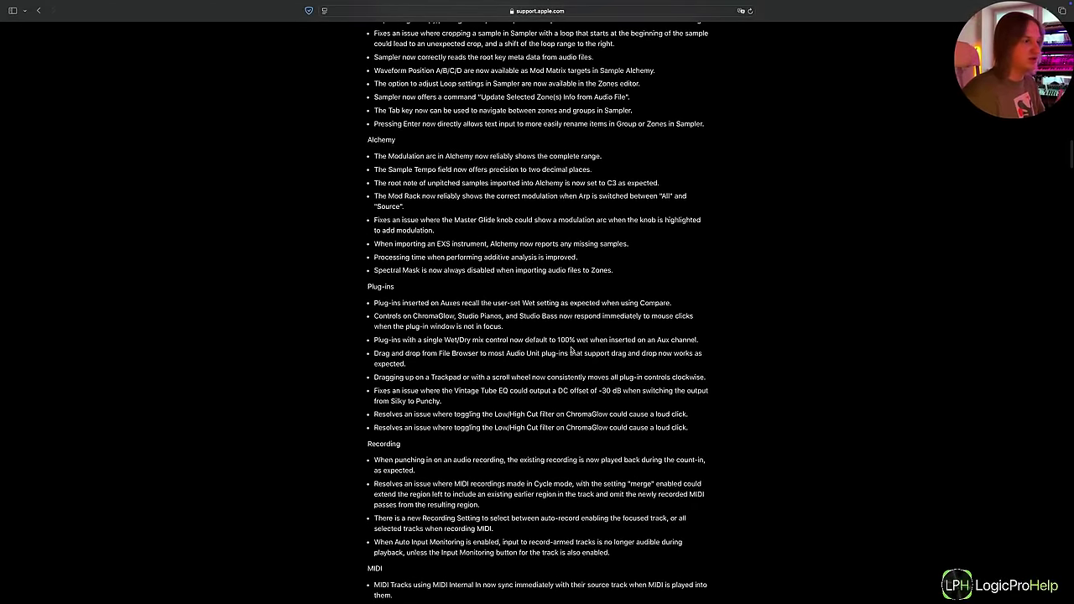
pyautogui.scroll(-5, 572, 350)
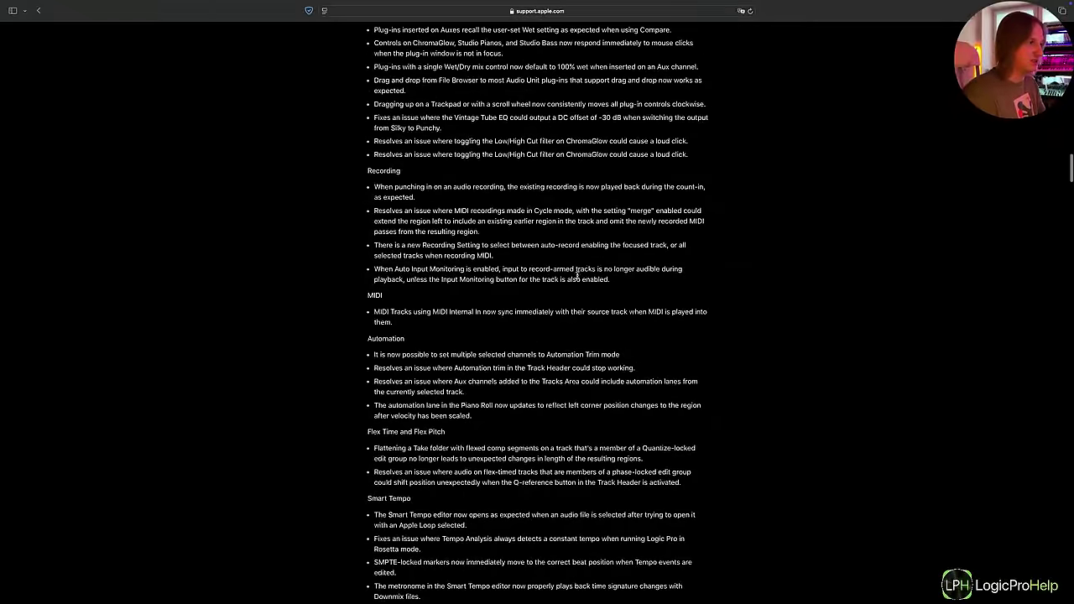
pyautogui.scroll(-3, 578, 275)
pyautogui.scroll(-5, 567, 244)
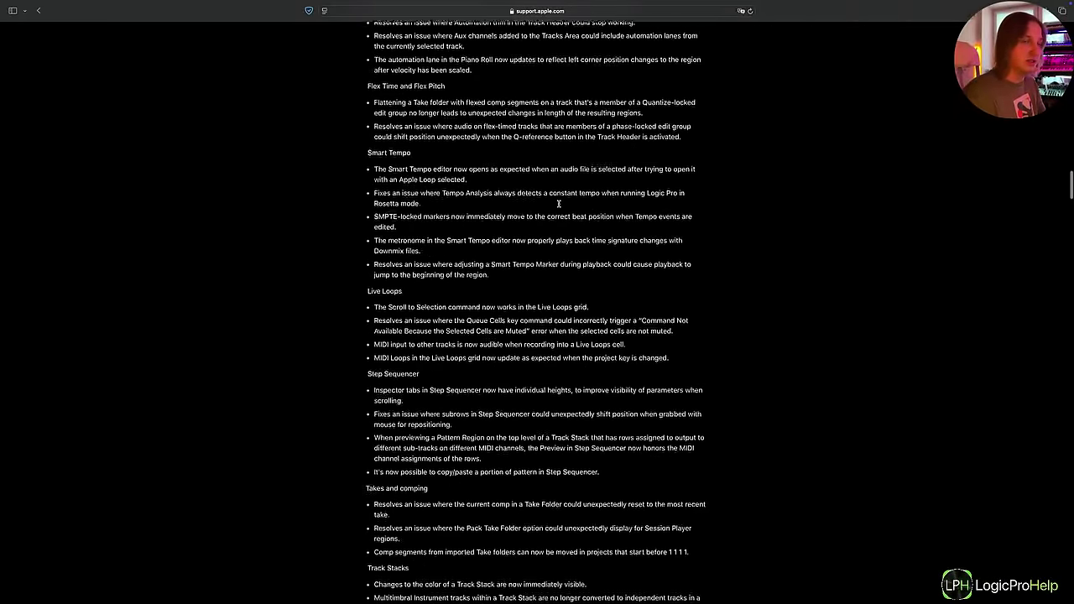
pyautogui.scroll(-4, 559, 204)
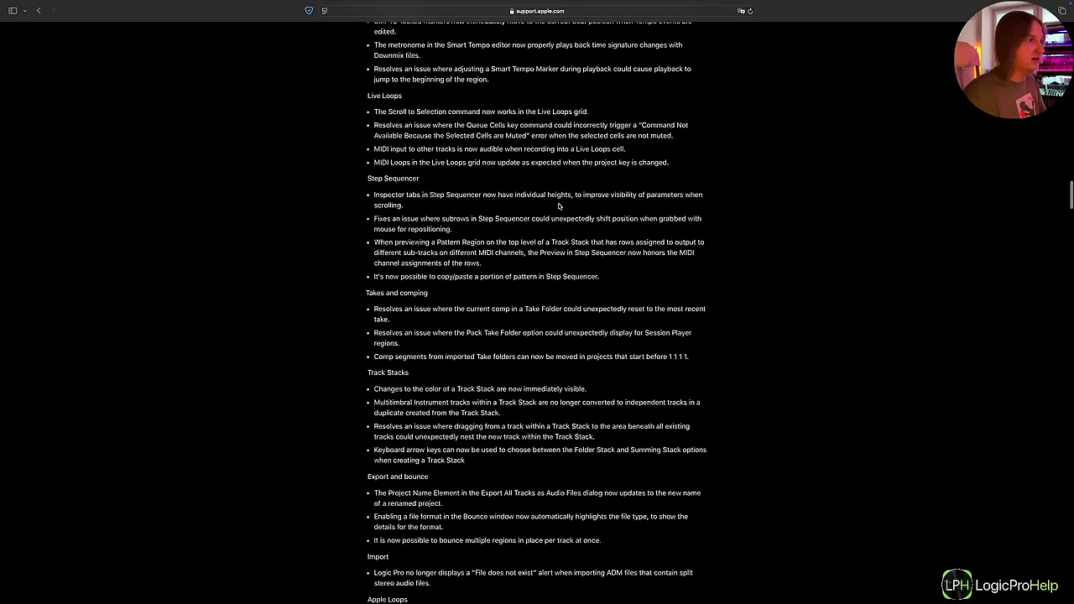
pyautogui.scroll(-12, 559, 205)
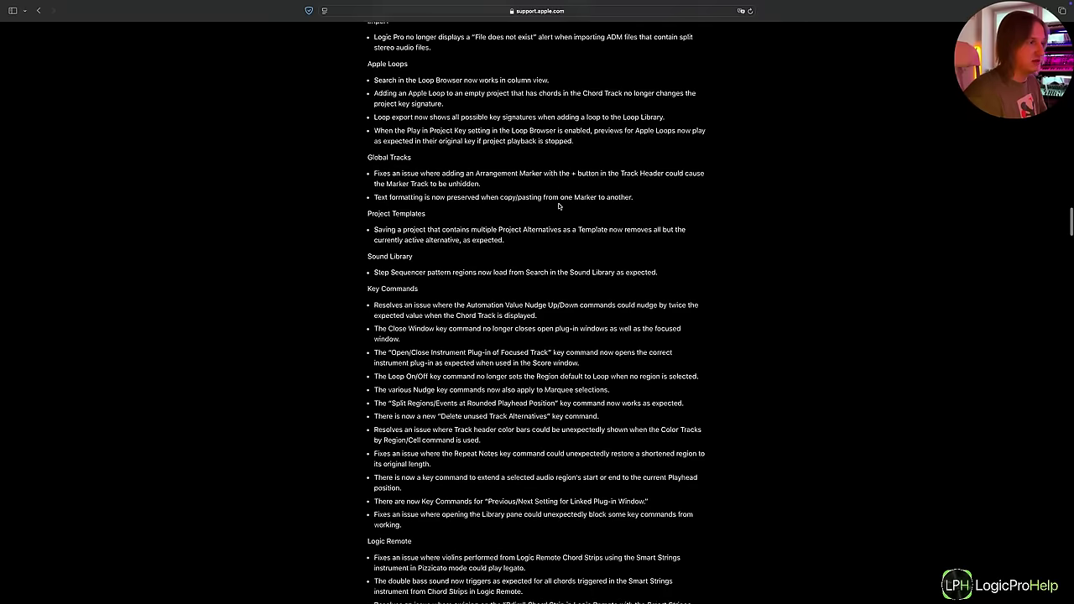
pyautogui.scroll(-3, 560, 206)
pyautogui.hotkey('ctrl', 'Left')
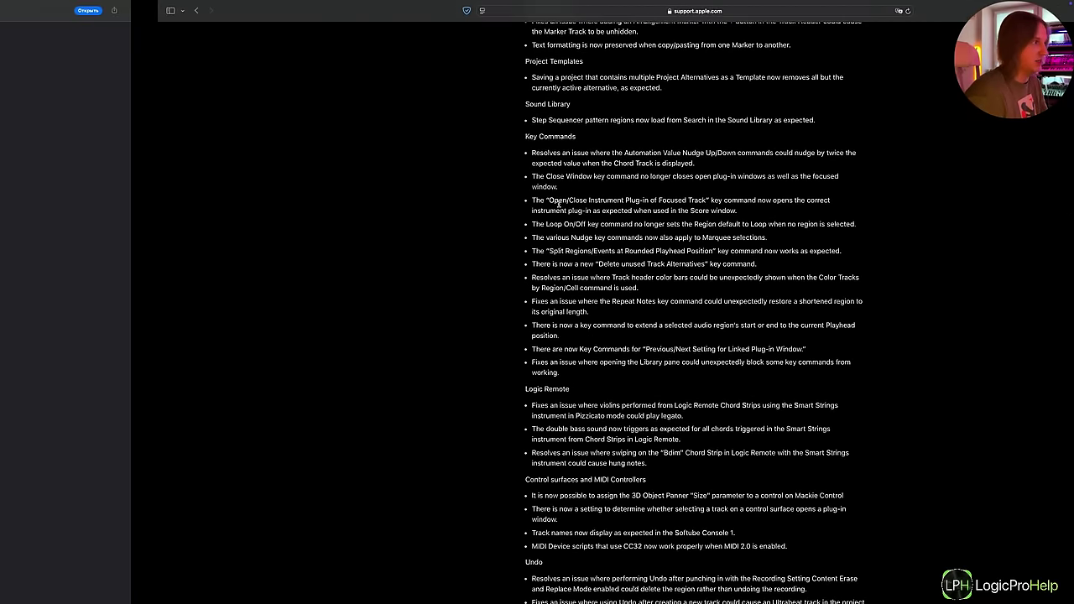
pyautogui.hotkey('ctrl', 'Right')
pyautogui.hotkey('ctrl', 'Right')
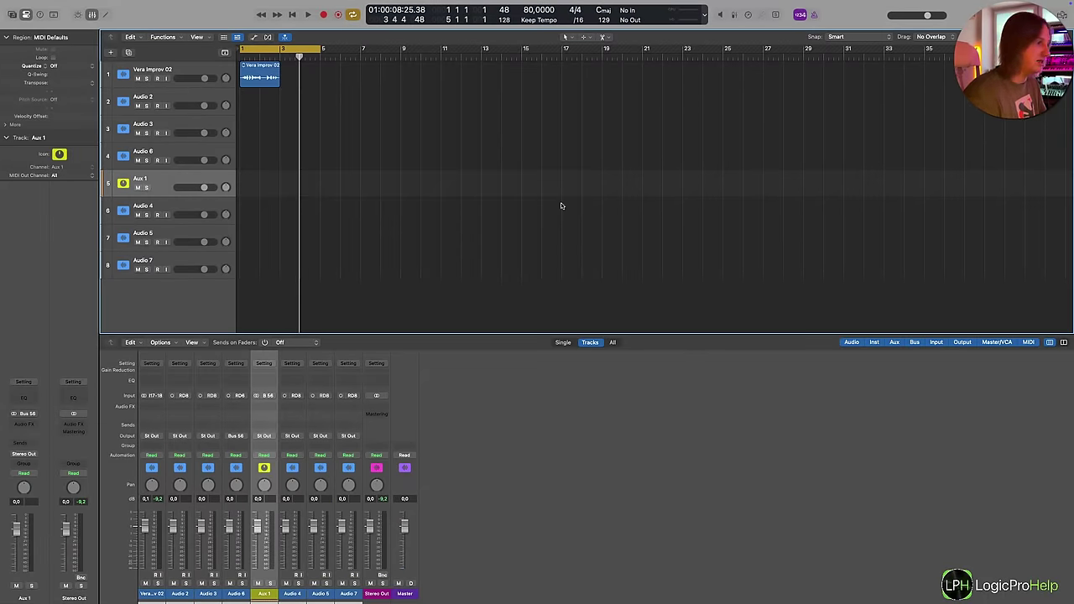
# Switch to the Logic Pro page in the App Store and review its version 11.1 update notes
pyautogui.hscroll(-1, 418, 234)
pyautogui.hscroll(1, 418, 234)
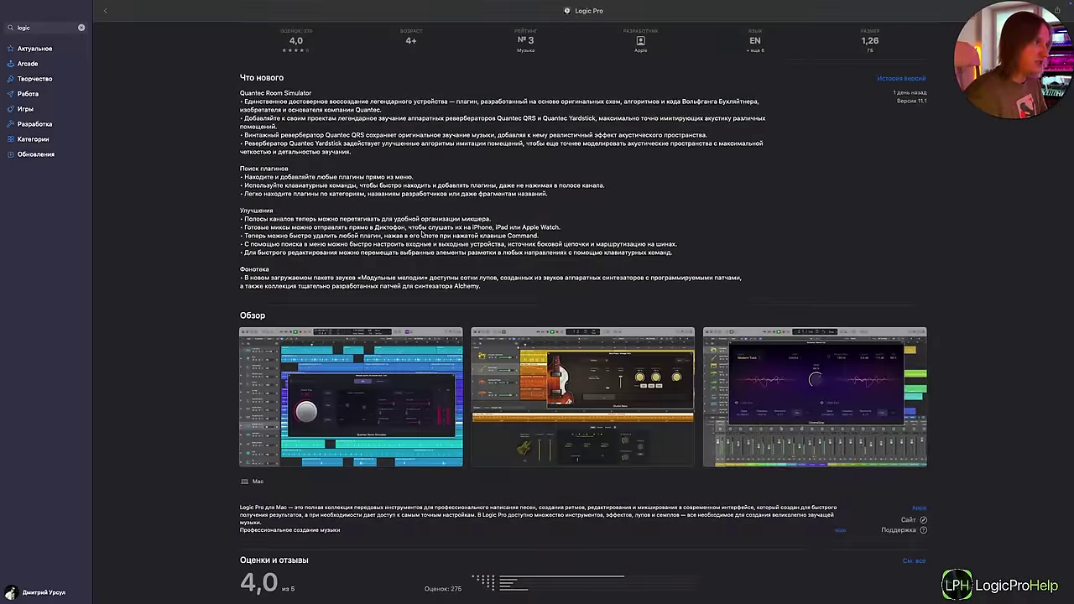
pyautogui.scroll(2, 282, 134)
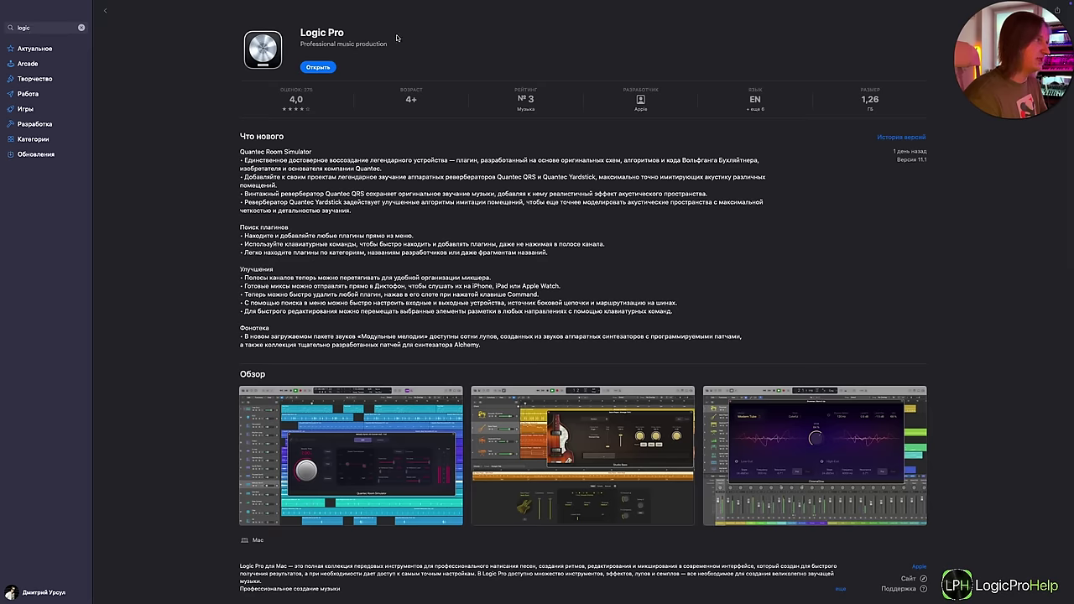
pyautogui.scroll(-3, 487, 216)
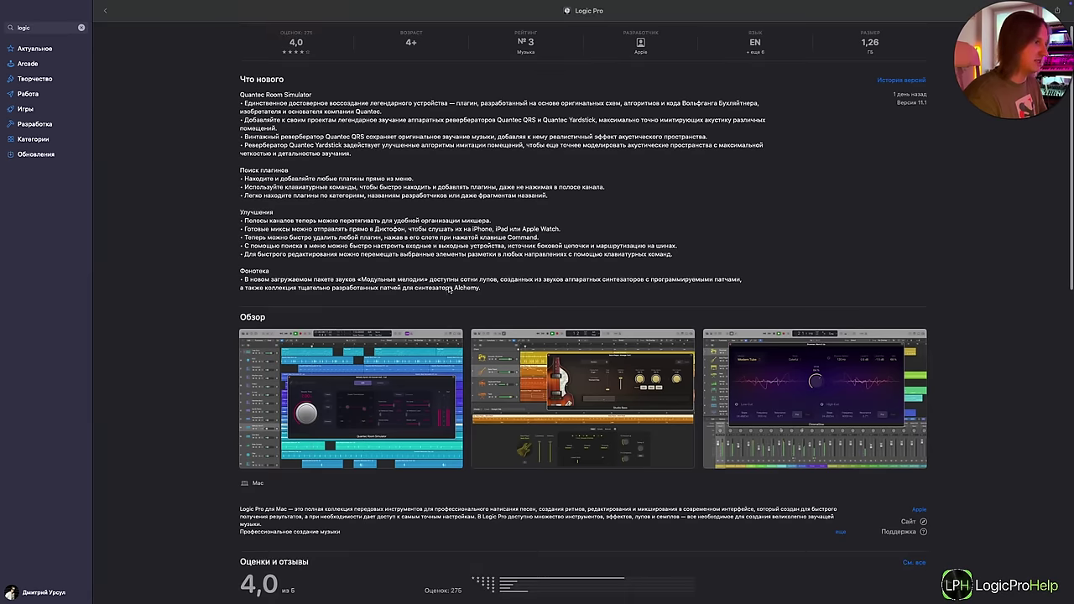
pyautogui.scroll(3, 373, 327)
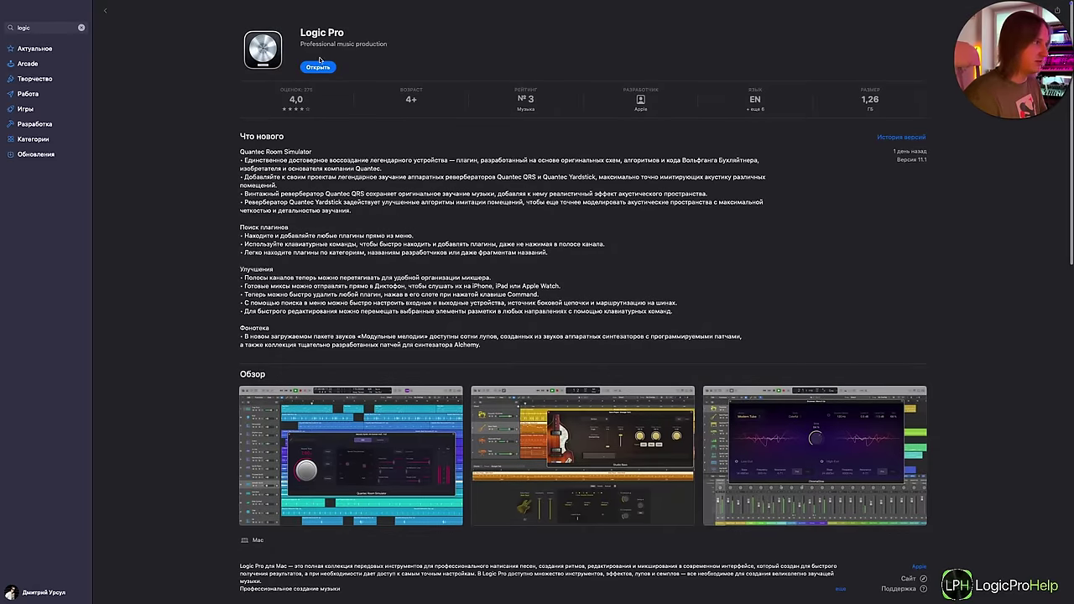